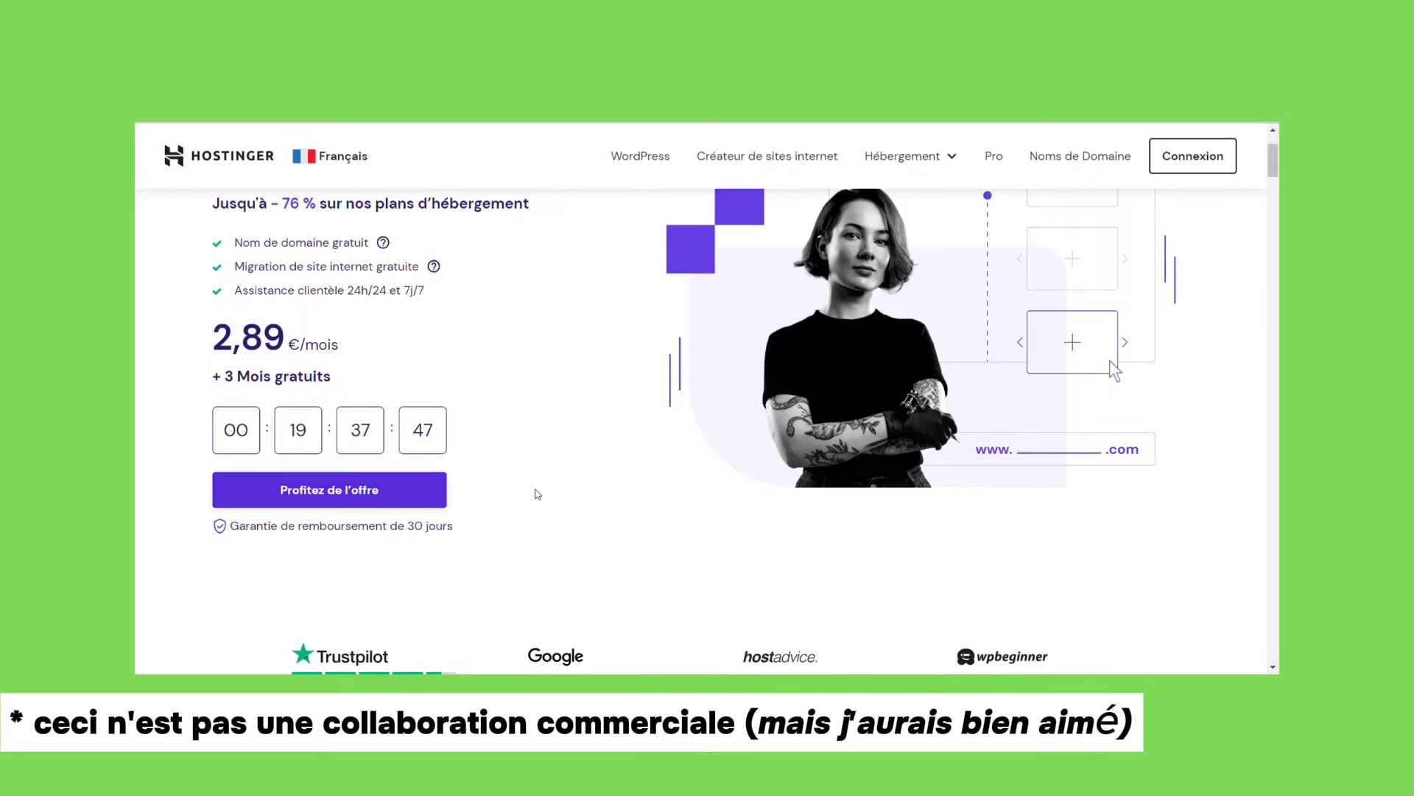
- Examine the Hostinger hosting plans' prices and main features, especially the Business plan's SSL, domain, website and storage allowances
{"action": "scroll", "coordinate": [541, 495], "scroll_direction": "down", "scroll_amount": 5}
{"action": "scroll", "coordinate": [546, 499], "scroll_direction": "down", "scroll_amount": 5}
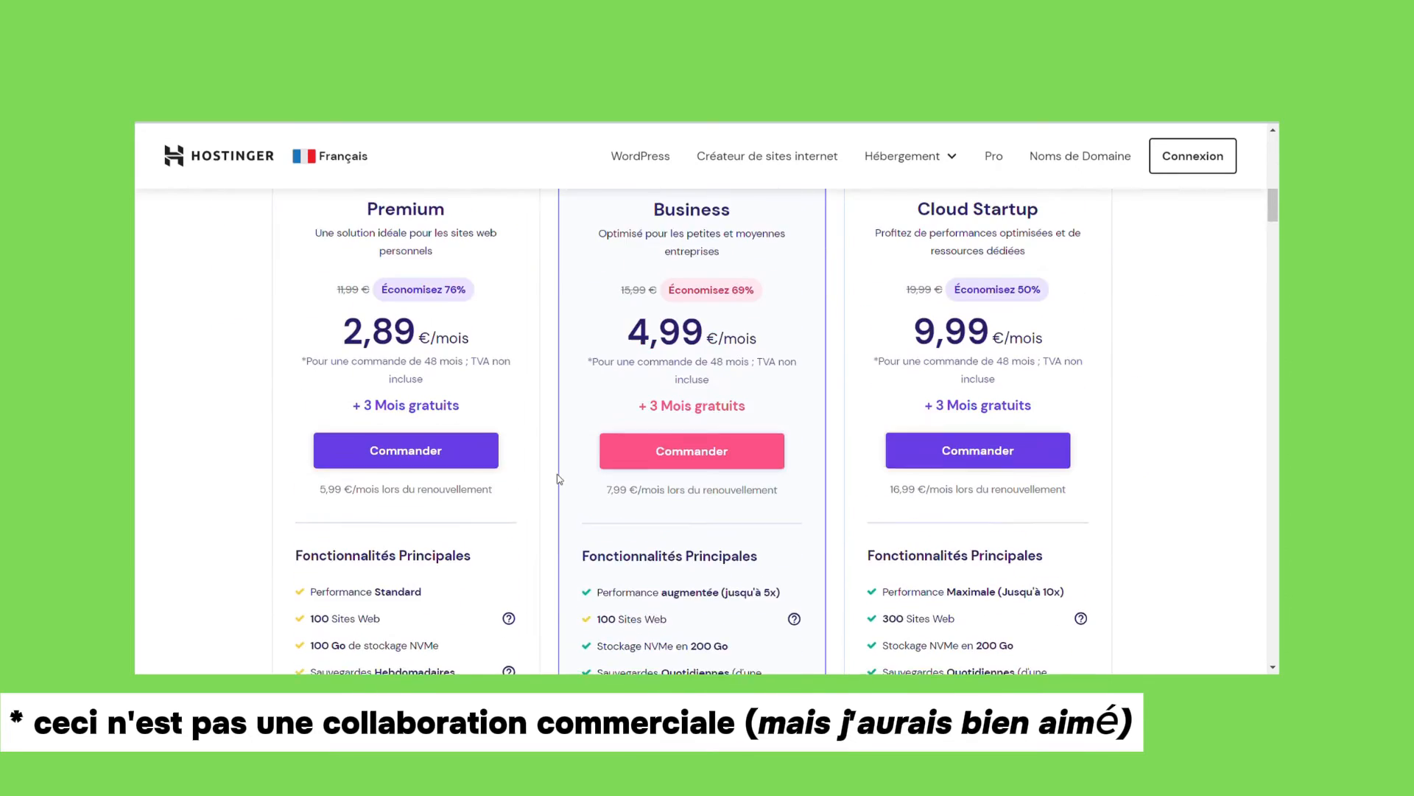
{"action": "left_click_drag", "start_coordinate": [688, 489], "coordinate": [609, 499]}
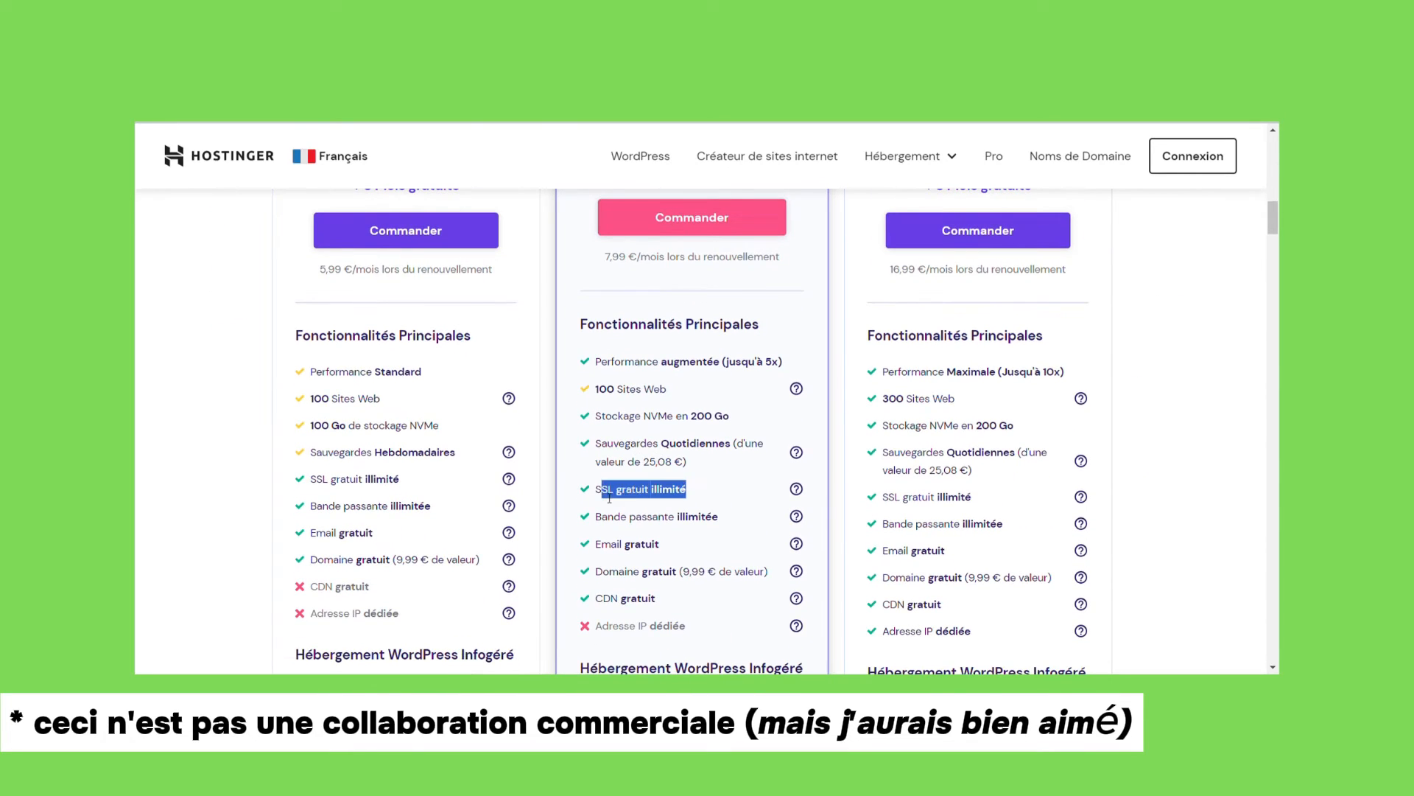
{"action": "left_click", "coordinate": [635, 530]}
{"action": "left_click_drag", "start_coordinate": [770, 572], "coordinate": [607, 584]}
{"action": "left_click_drag", "start_coordinate": [590, 402], "coordinate": [749, 421]}
{"action": "scroll", "coordinate": [696, 398], "scroll_direction": "up", "scroll_amount": 1}
{"action": "left_click_drag", "start_coordinate": [605, 330], "coordinate": [786, 335]}
{"action": "scroll", "coordinate": [676, 385], "scroll_direction": "up", "scroll_amount": 2}
{"action": "left_click_drag", "start_coordinate": [471, 342], "coordinate": [340, 336]}
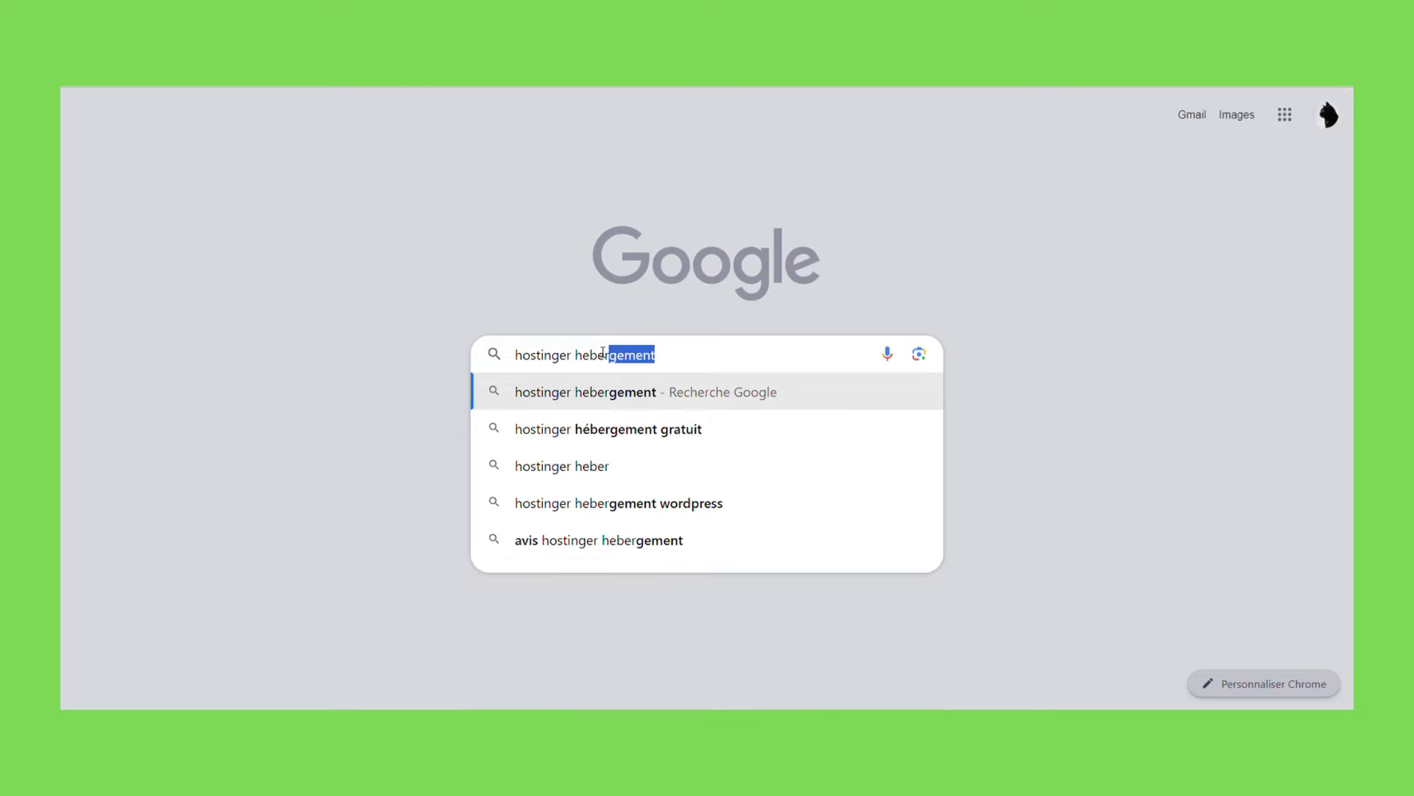
- Search Google for "hostinger hebergement" and open the official Hostinger web hosting site
{"action": "key", "text": "Return"}
{"action": "scroll", "coordinate": [411, 474], "scroll_direction": "down", "scroll_amount": 3}
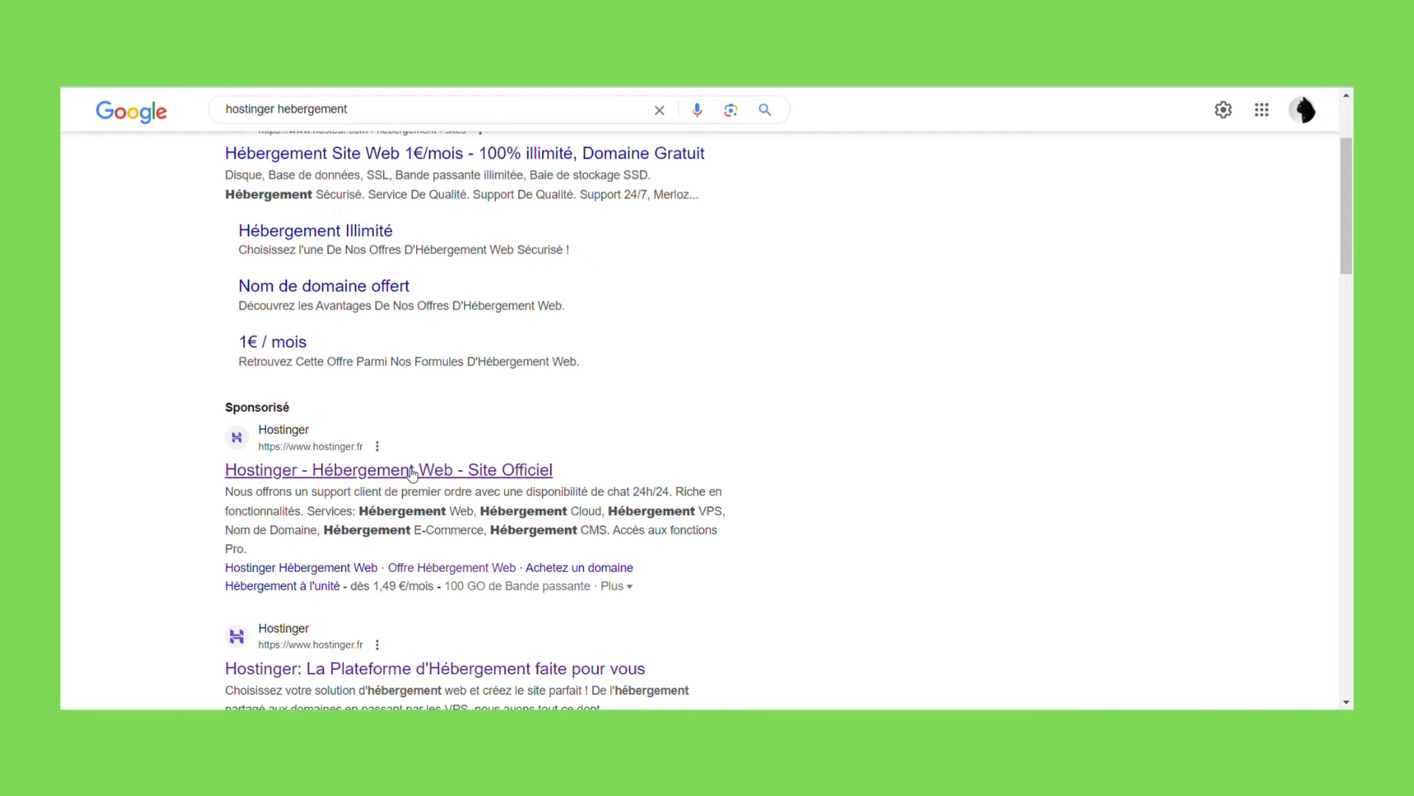
{"action": "left_click", "coordinate": [411, 472]}
- Review the Business plan's SSL, email and domain features, and the subscription durations and payment summary of its checkout page
{"action": "scroll", "coordinate": [584, 496], "scroll_direction": "down", "scroll_amount": 10}
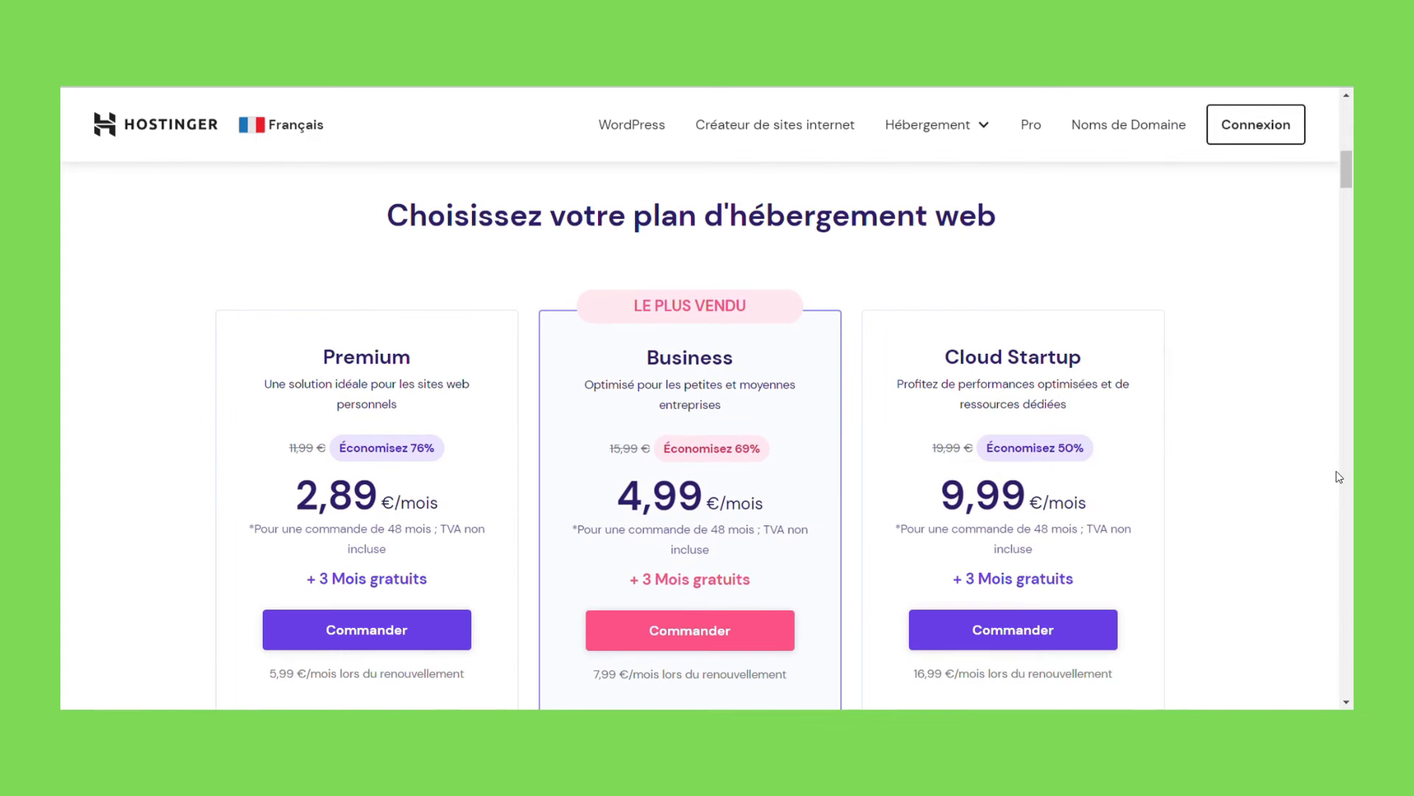
{"action": "scroll", "coordinate": [1339, 477], "scroll_direction": "down", "scroll_amount": 5}
{"action": "mouse_move", "coordinate": [577, 506]}
{"action": "left_mouse_down"}
{"action": "mouse_move", "coordinate": [733, 505]}
{"action": "mouse_move", "coordinate": [603, 507]}
{"action": "left_mouse_up"}
{"action": "scroll", "coordinate": [733, 505], "scroll_direction": "down", "scroll_amount": 1}
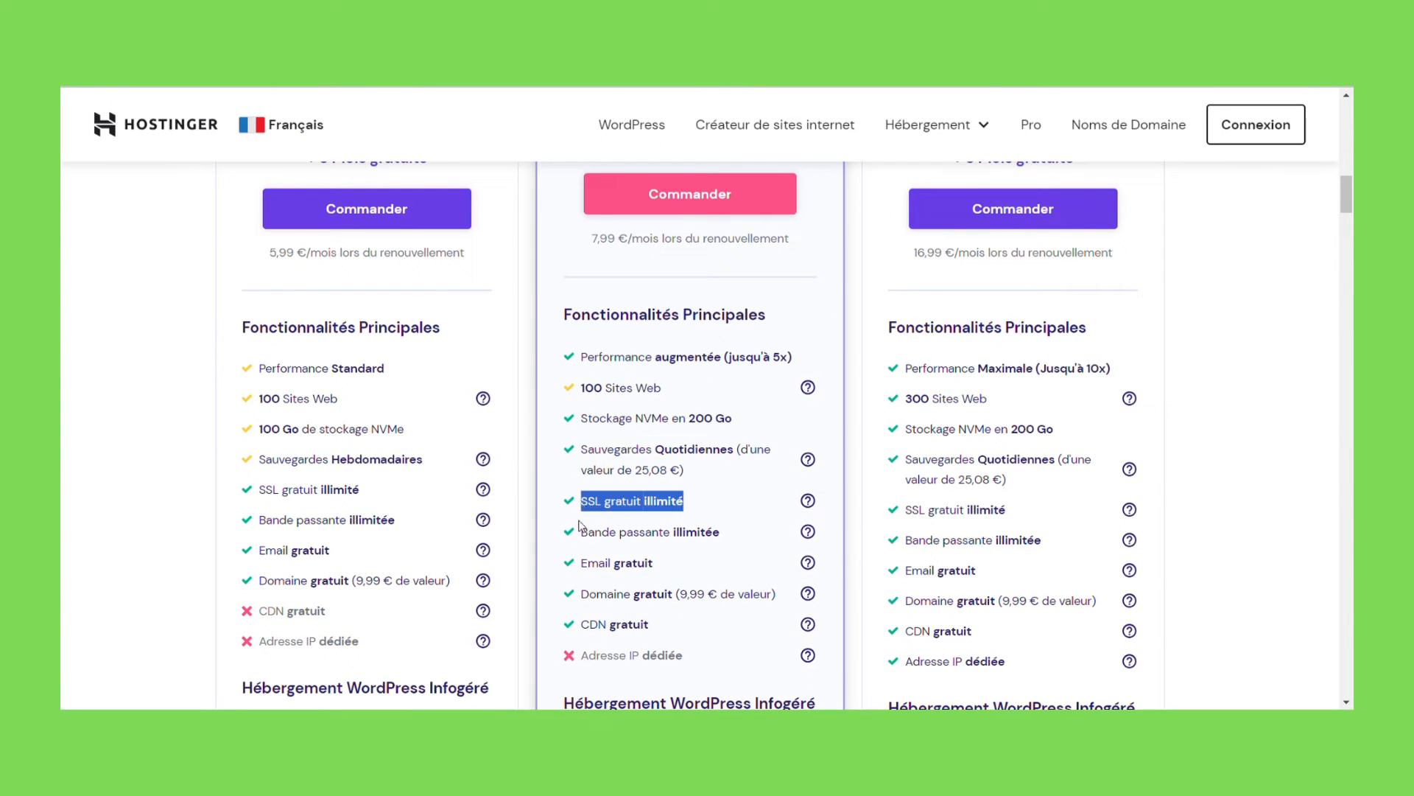
{"action": "left_click_drag", "start_coordinate": [580, 562], "coordinate": [654, 563]}
{"action": "left_click_drag", "start_coordinate": [582, 594], "coordinate": [775, 593]}
{"action": "scroll", "coordinate": [748, 587], "scroll_direction": "down", "scroll_amount": 3}
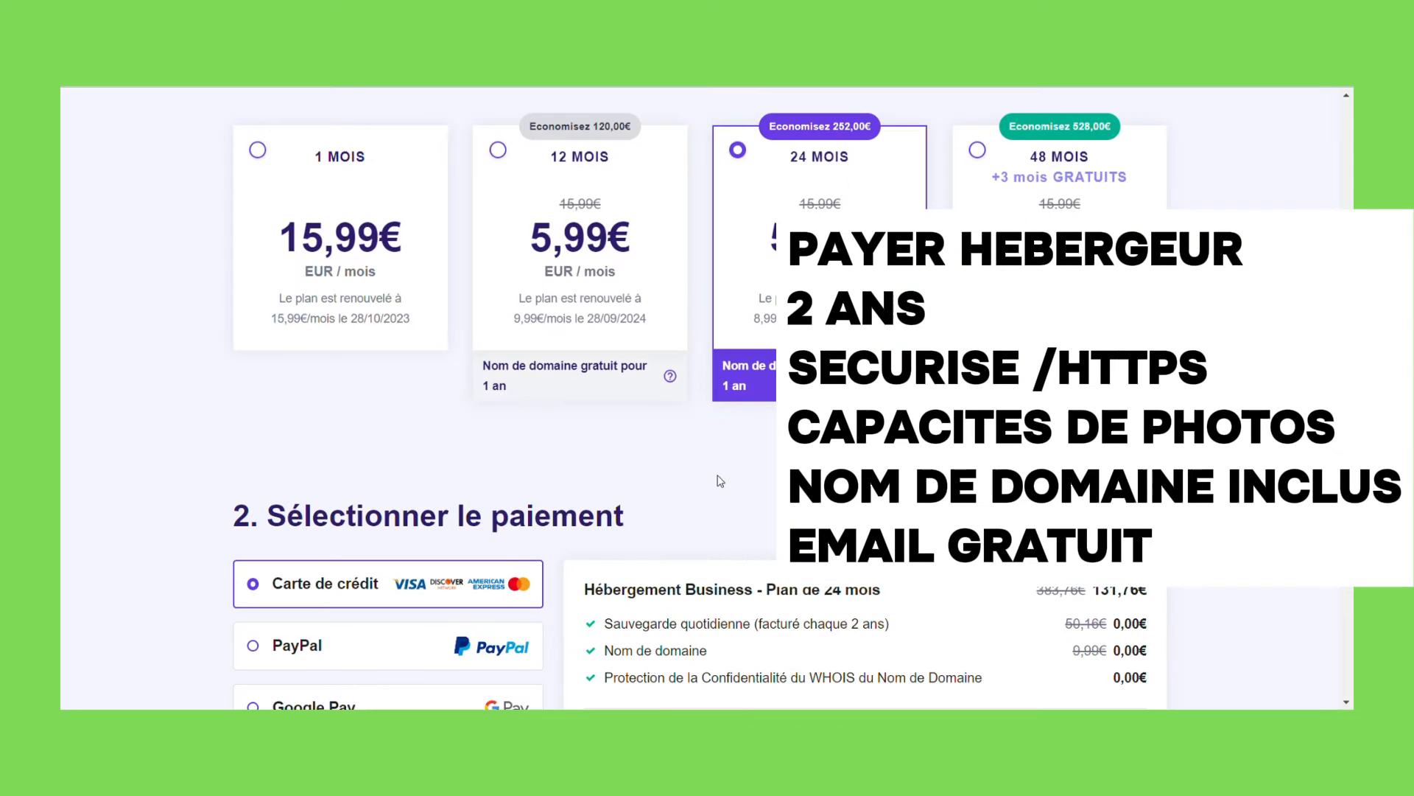
{"action": "scroll", "coordinate": [720, 481], "scroll_direction": "down", "scroll_amount": 5}
{"action": "left_click_drag", "start_coordinate": [1147, 169], "coordinate": [767, 169]}
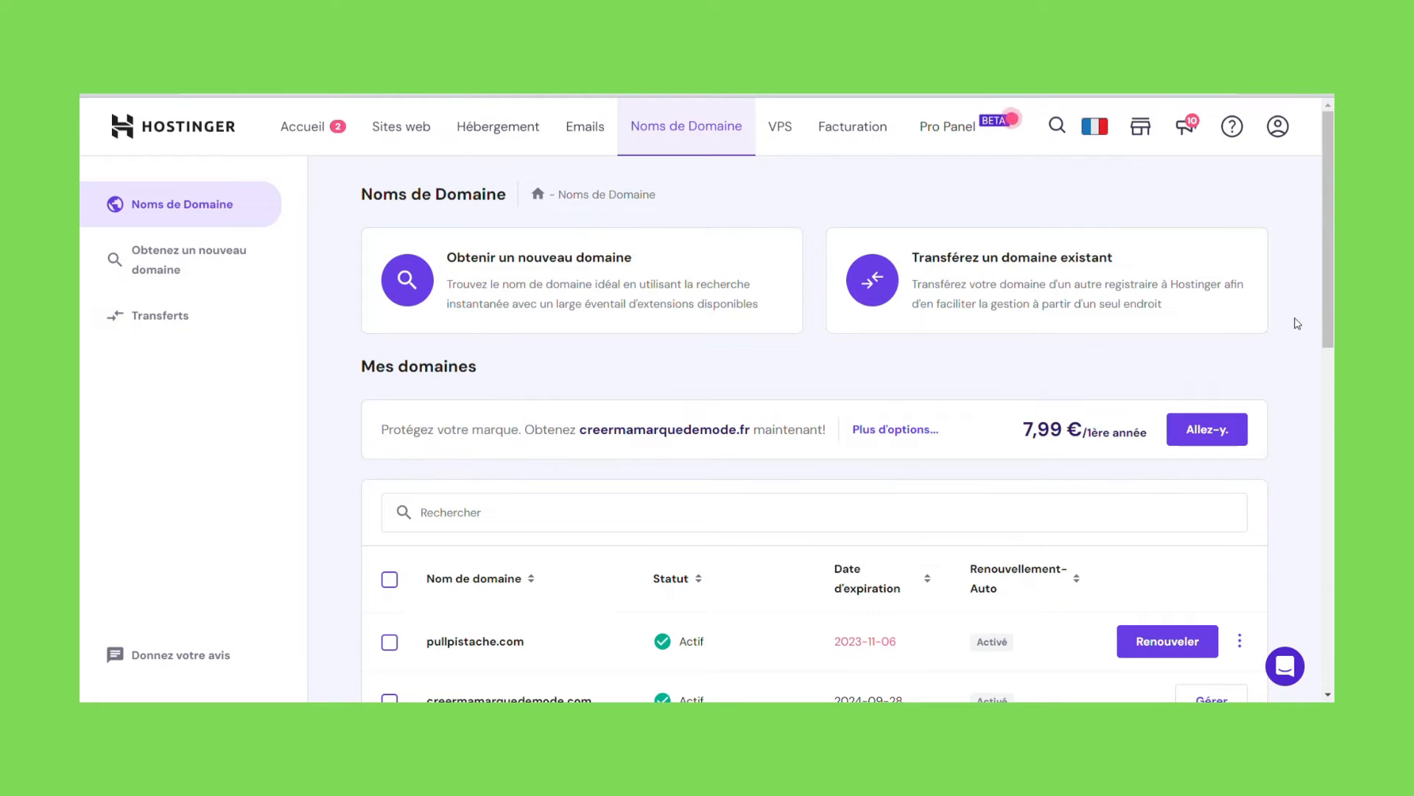
- Search for a new domain name using "feuillet-bleu" and examine the suggested domain
{"action": "left_click", "coordinate": [570, 287]}
{"action": "left_click", "coordinate": [629, 394]}
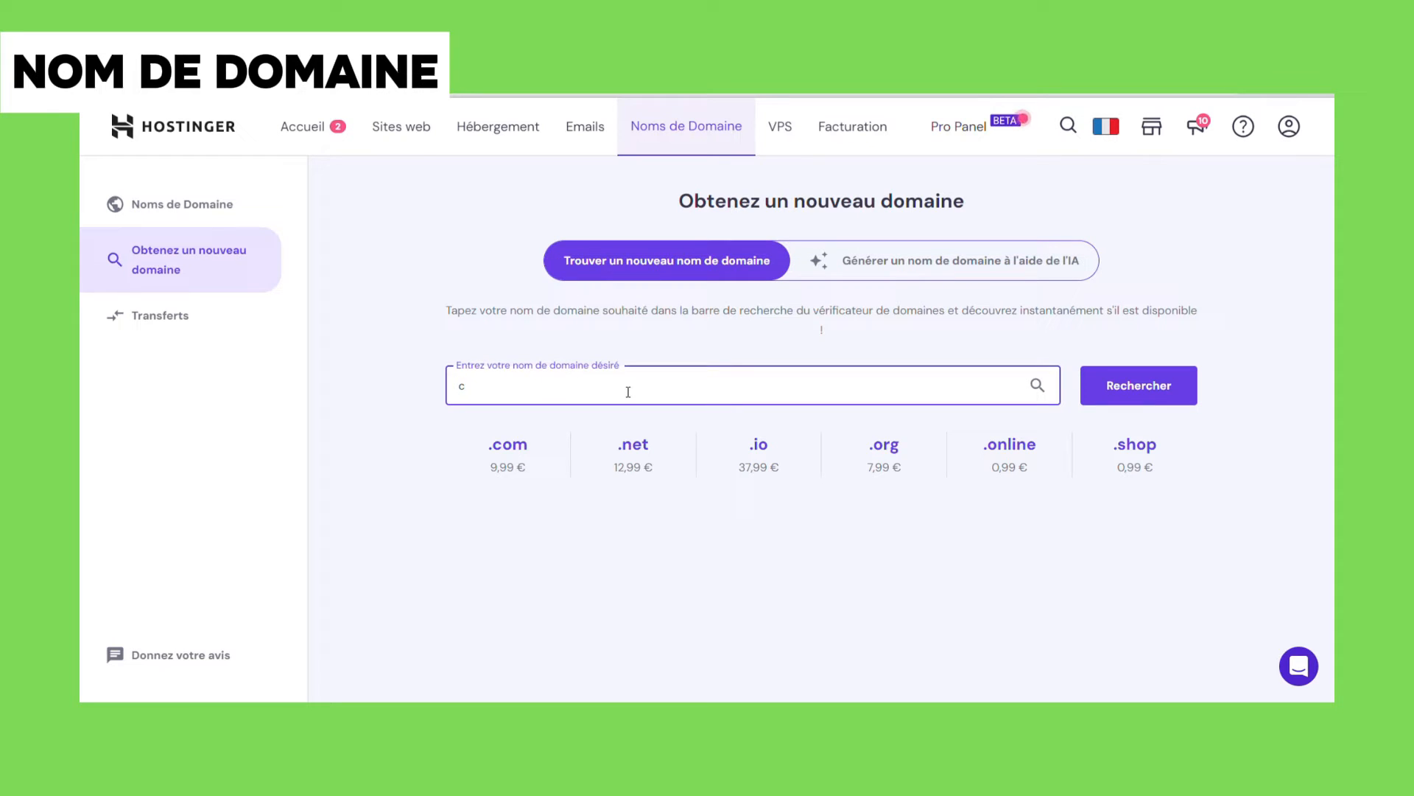
{"action": "type", "text": "feuillet-bleu"}
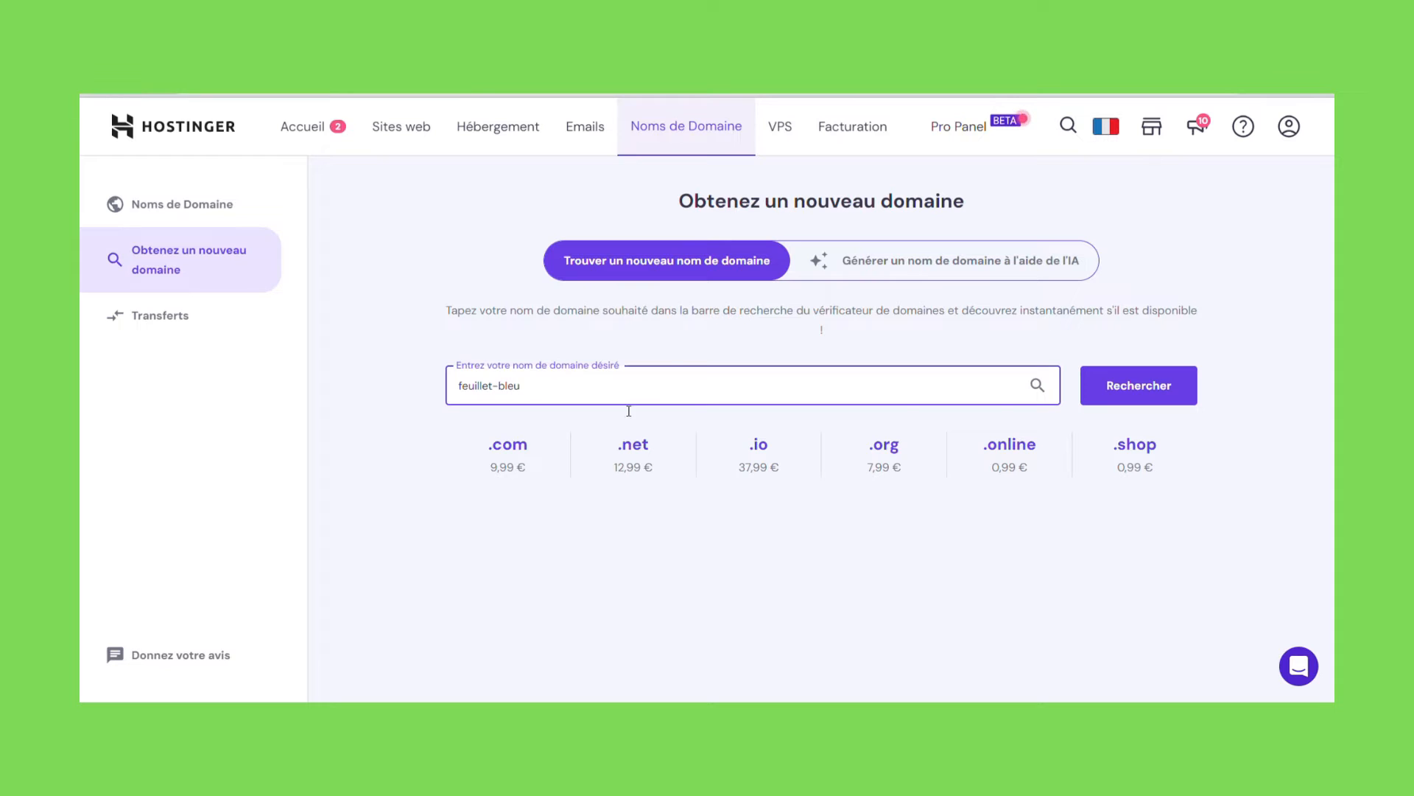
{"action": "left_click", "coordinate": [1143, 404]}
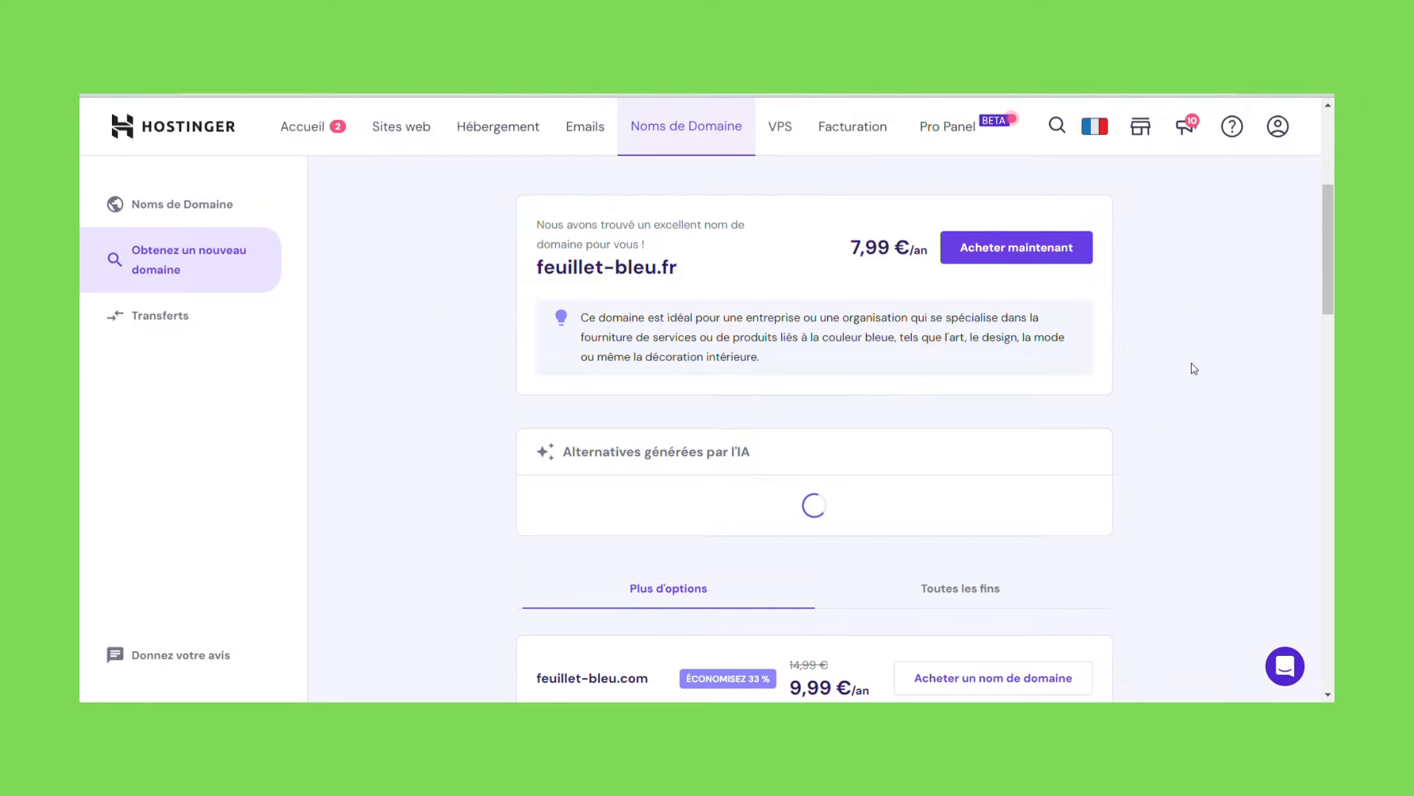
{"action": "left_click_drag", "start_coordinate": [786, 369], "coordinate": [562, 324]}
{"action": "left_click", "coordinate": [484, 376]}
- Open the pending configuration of the domain creermamarquedemode.com and finish its registration with the existing domain profile
{"action": "scroll", "coordinate": [483, 398], "scroll_direction": "down", "scroll_amount": 5}
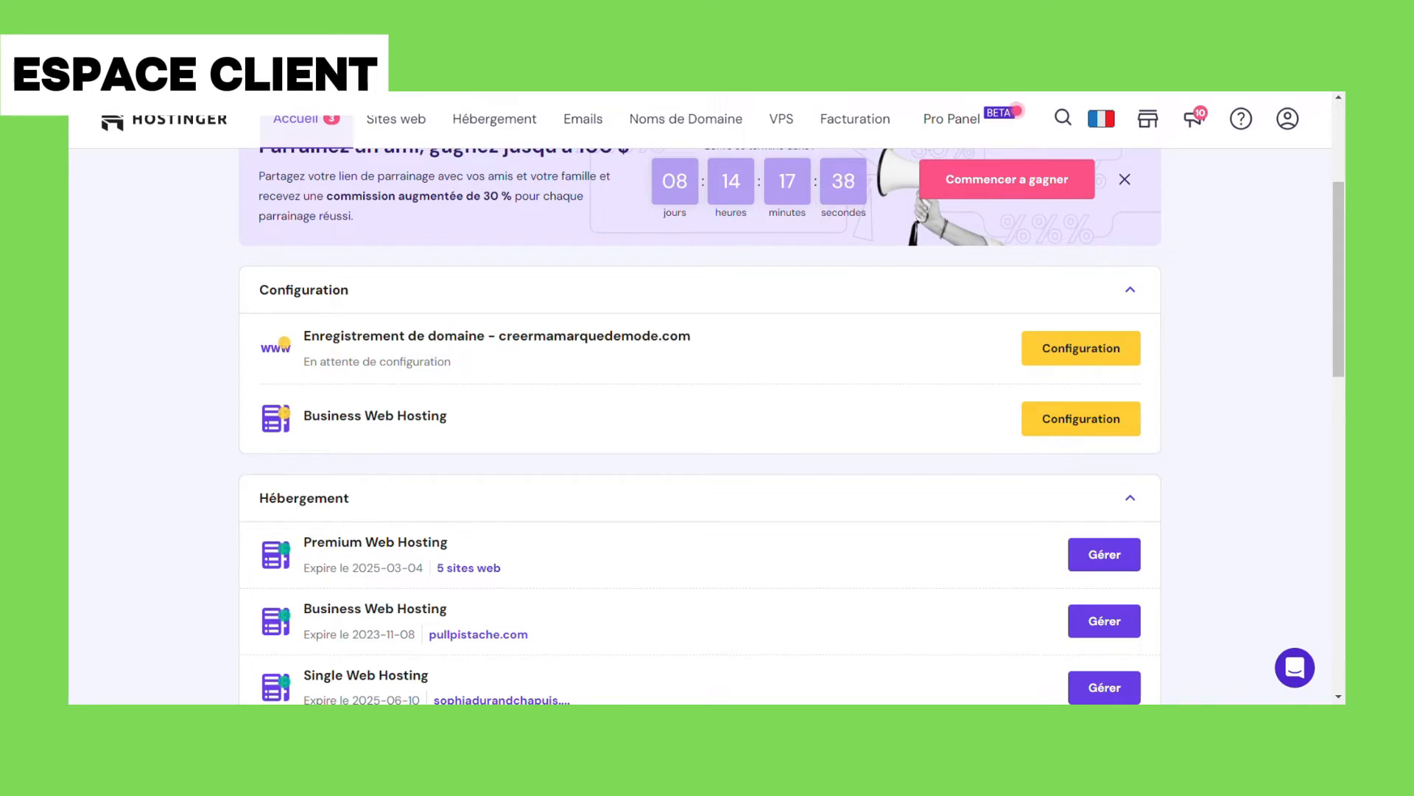
{"action": "left_click", "coordinate": [1081, 349]}
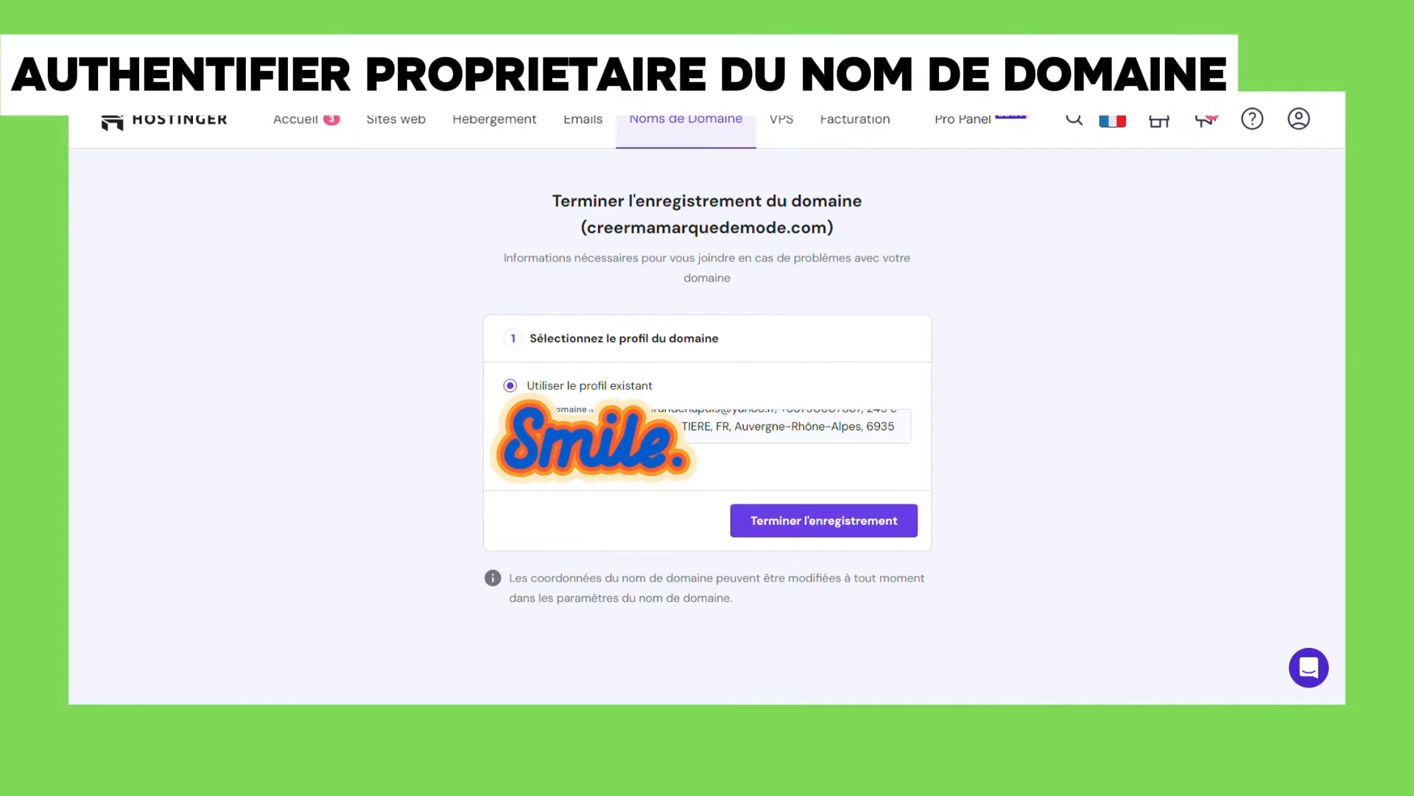
{"action": "left_click", "coordinate": [814, 521]}
{"action": "left_click", "coordinate": [844, 525]}
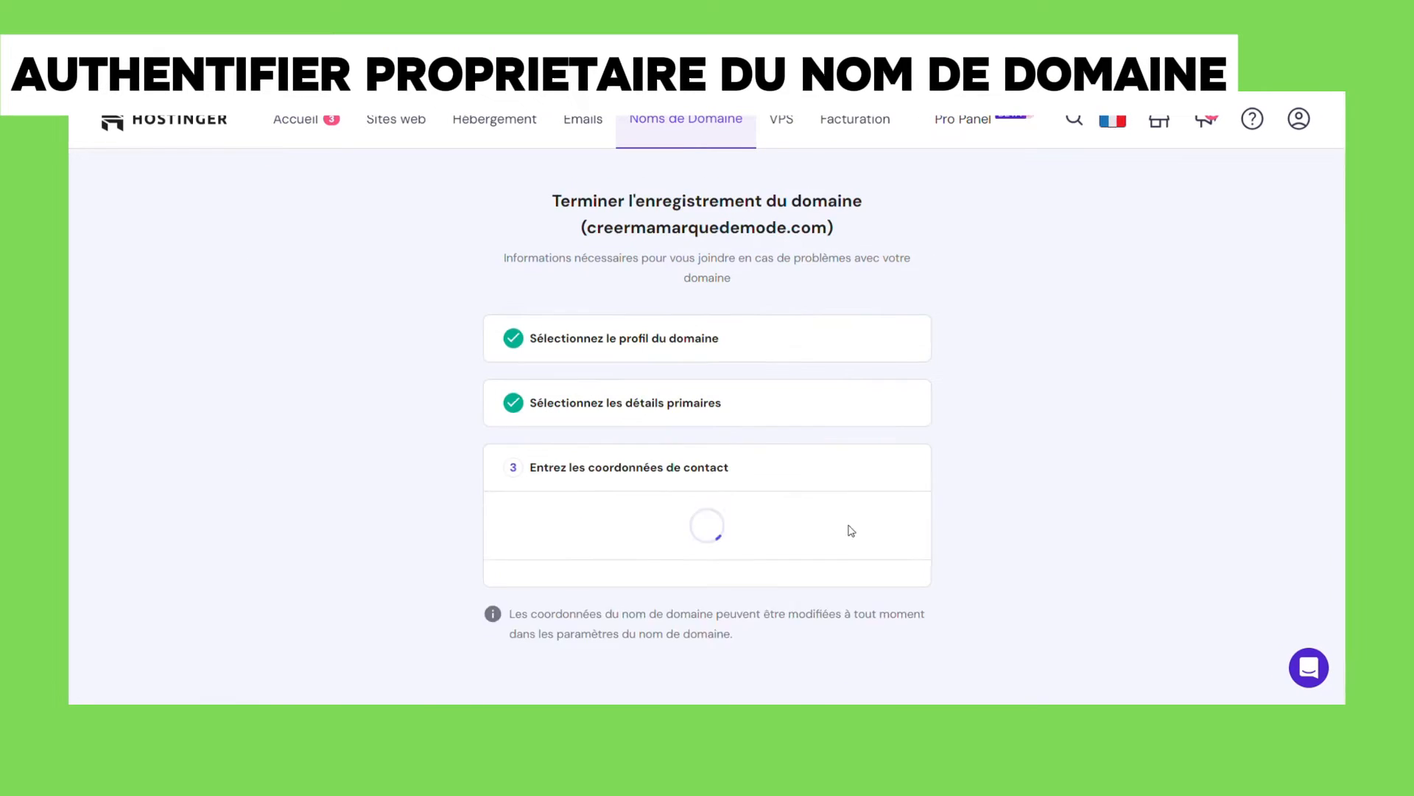
{"action": "scroll", "coordinate": [972, 567], "scroll_direction": "down", "scroll_amount": 5}
{"action": "scroll", "coordinate": [958, 553], "scroll_direction": "up", "scroll_amount": 10}
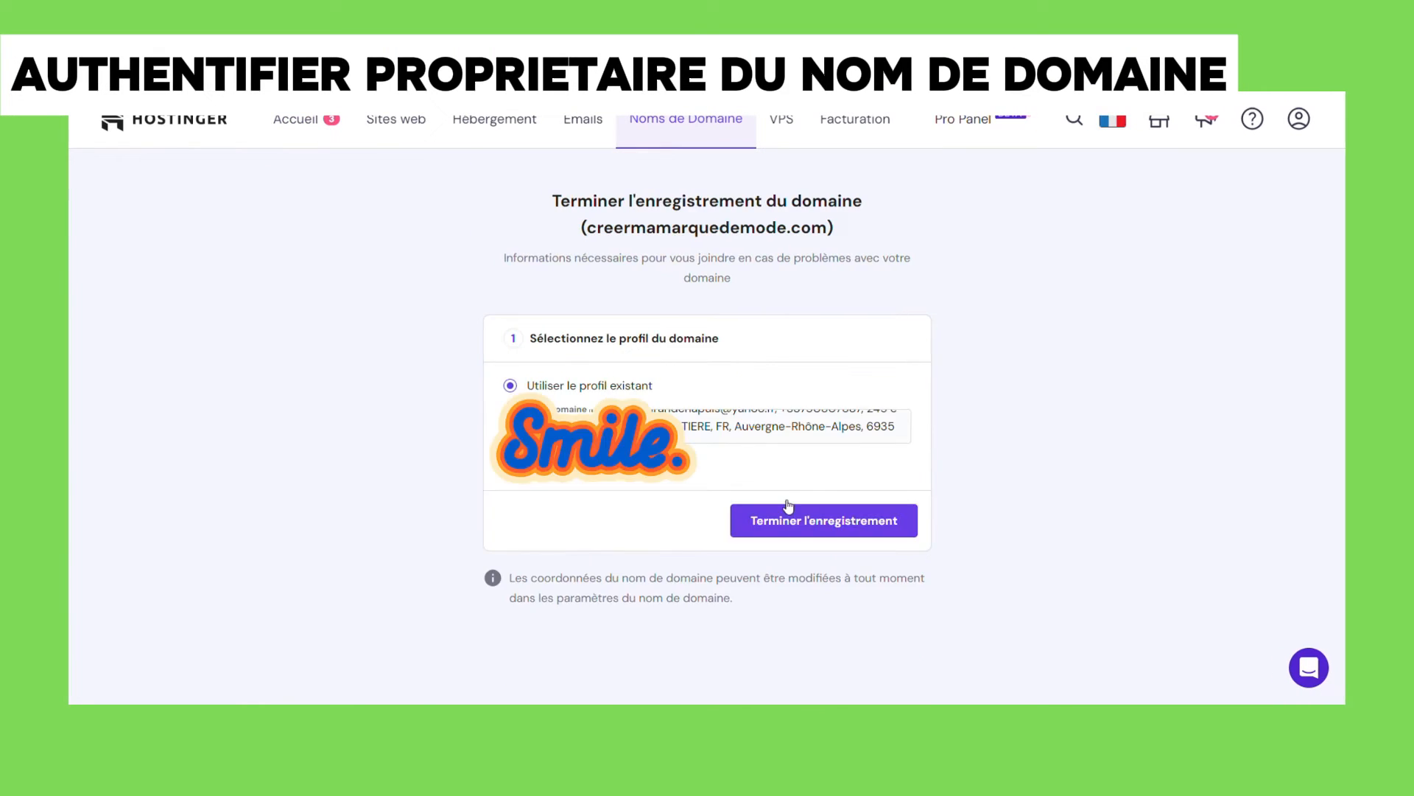
{"action": "left_click", "coordinate": [818, 517]}
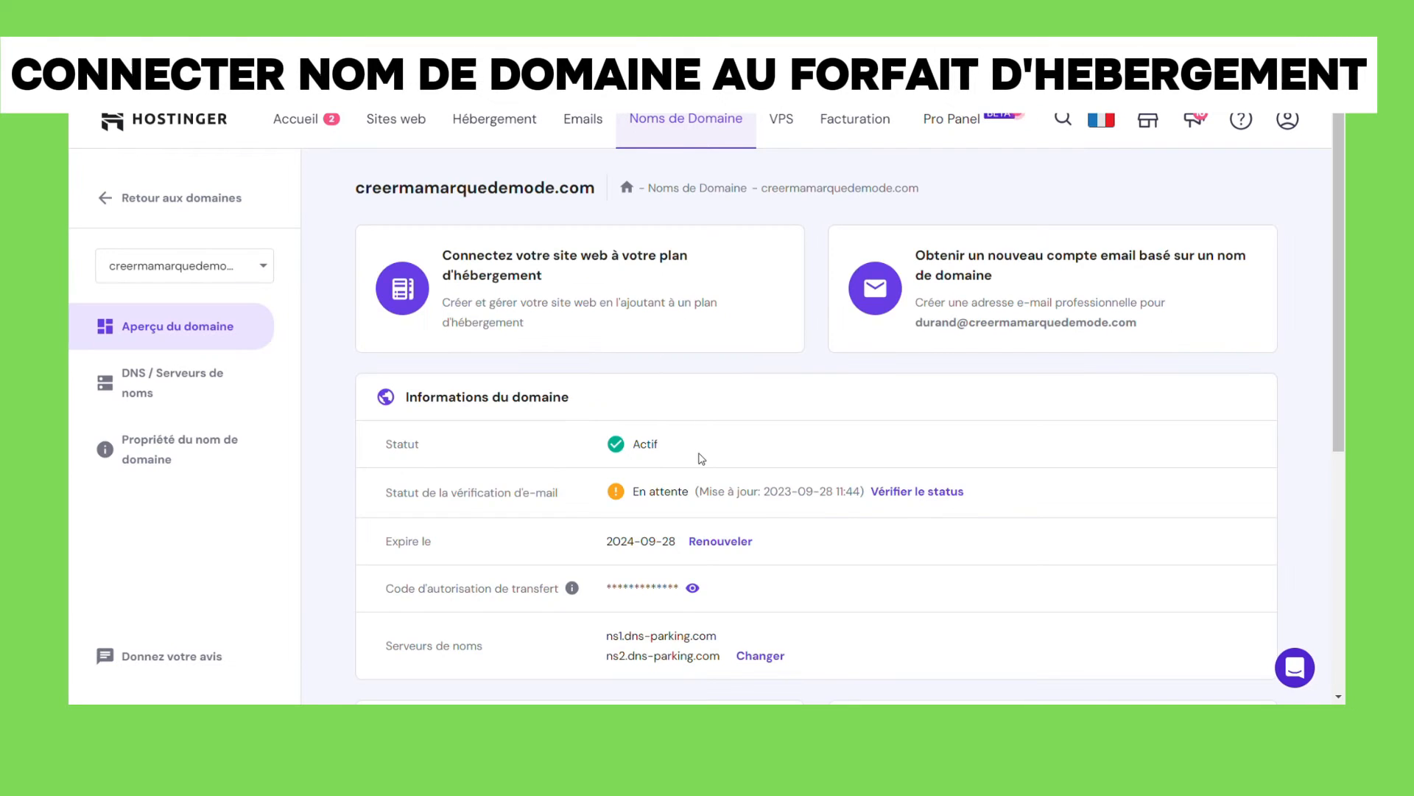
- Connect the creermamarquedemode.com website to the hosting plan "Business Web Hosting - pullpistache.com"
{"action": "left_click", "coordinate": [694, 329]}
{"action": "left_click", "coordinate": [708, 405]}
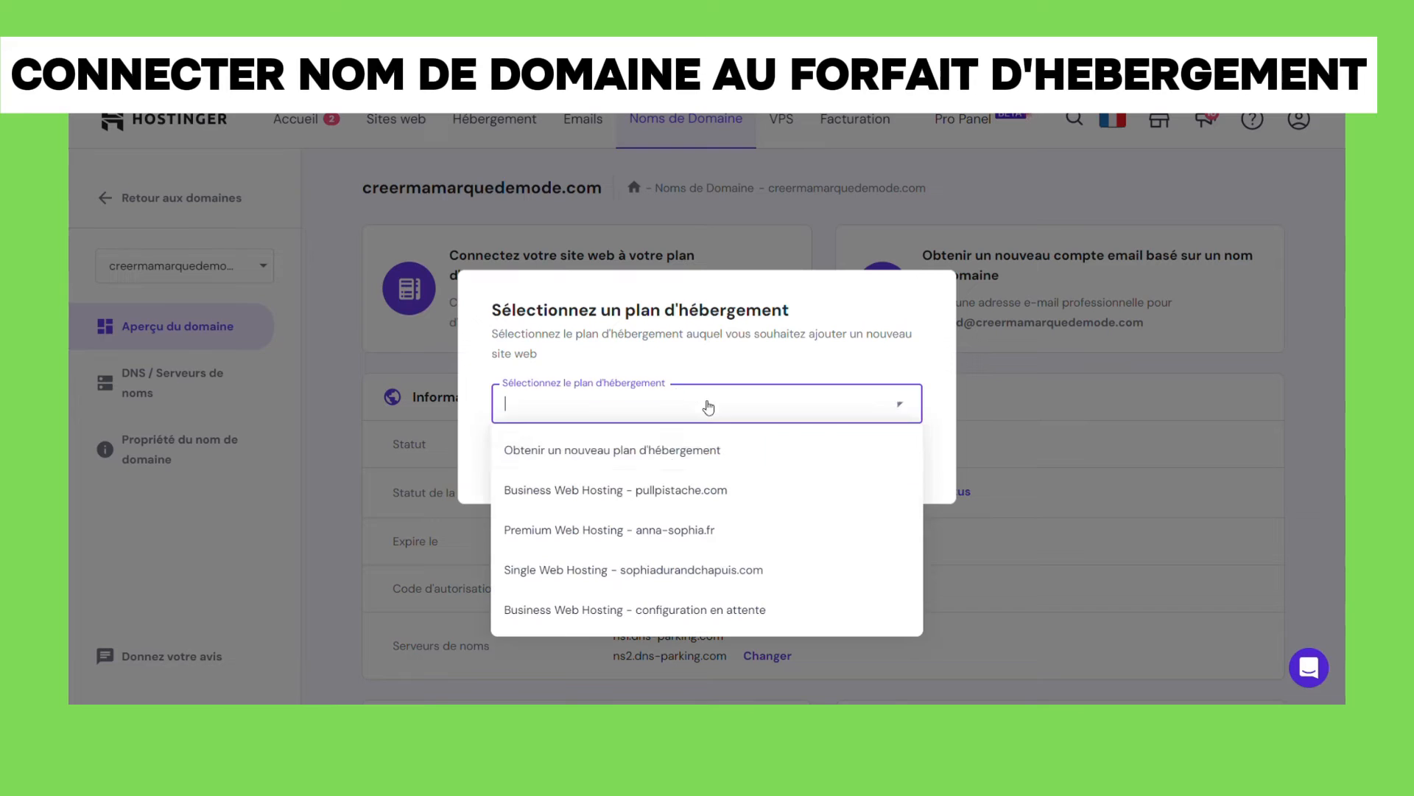
{"action": "left_click", "coordinate": [671, 492]}
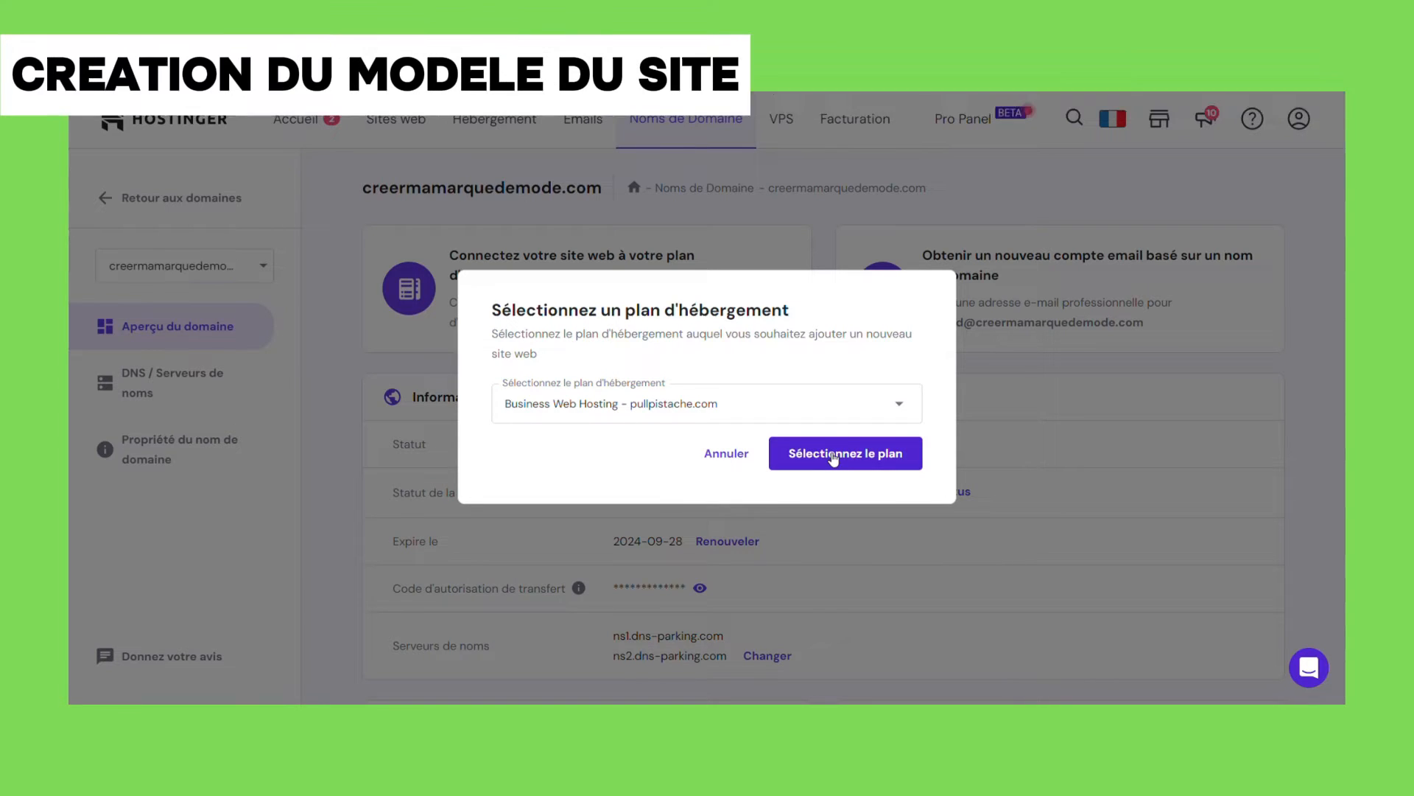
{"action": "left_click", "coordinate": [833, 457]}
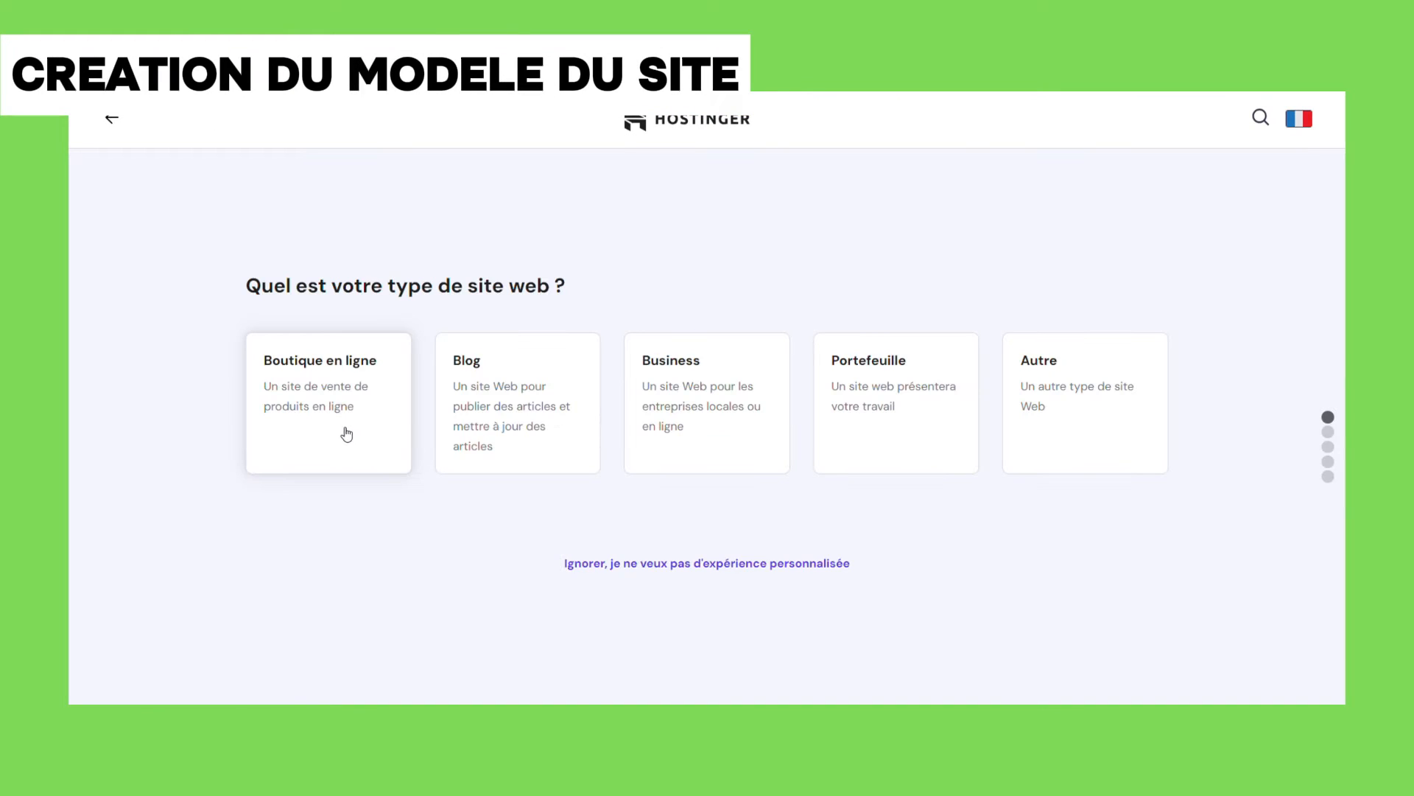
- Set up an online store (Boutique en ligne) with Créateur d'Hostinger avec l'IA, using the domain creermamarquedemode.com
{"action": "left_click", "coordinate": [347, 434]}
{"action": "left_click", "coordinate": [531, 544]}
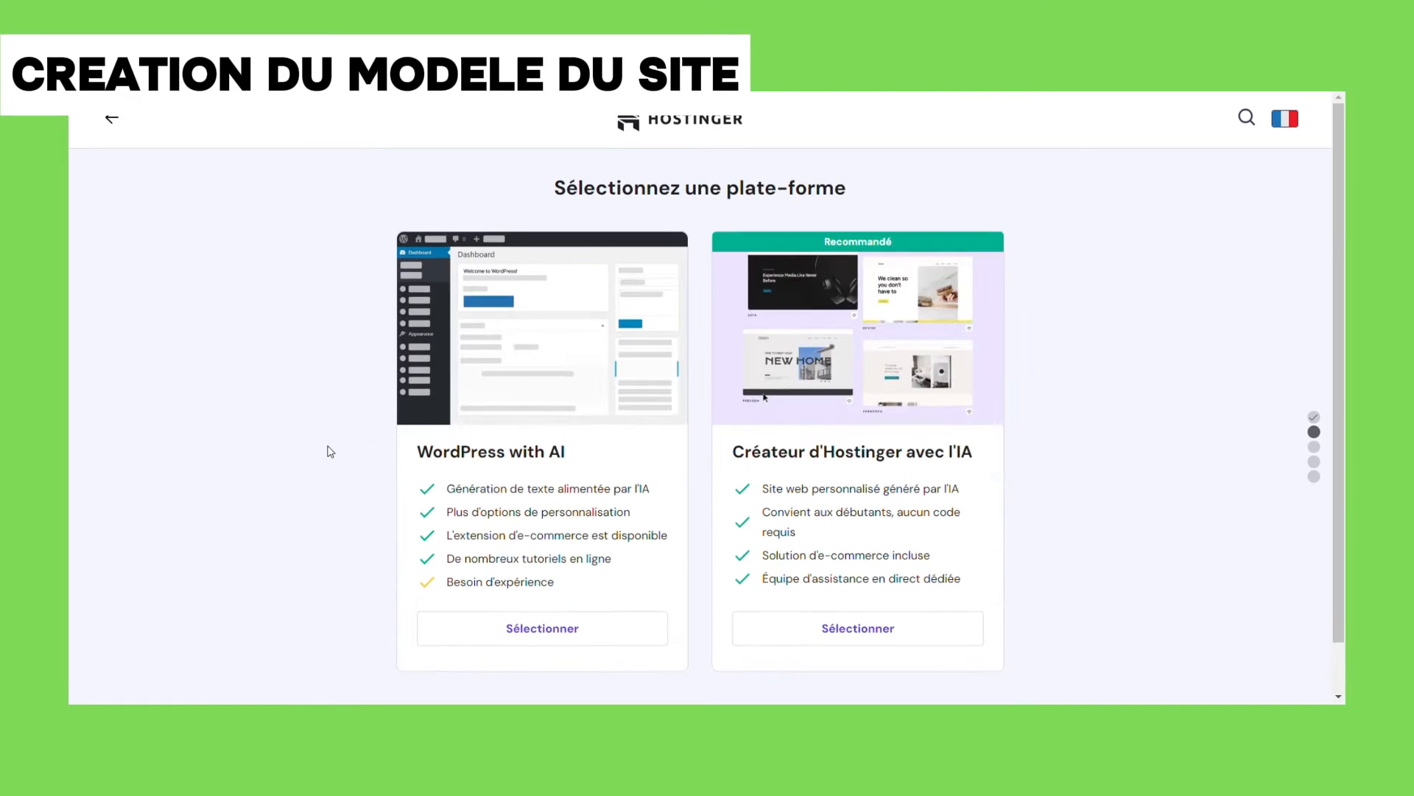
{"action": "left_click", "coordinate": [858, 628]}
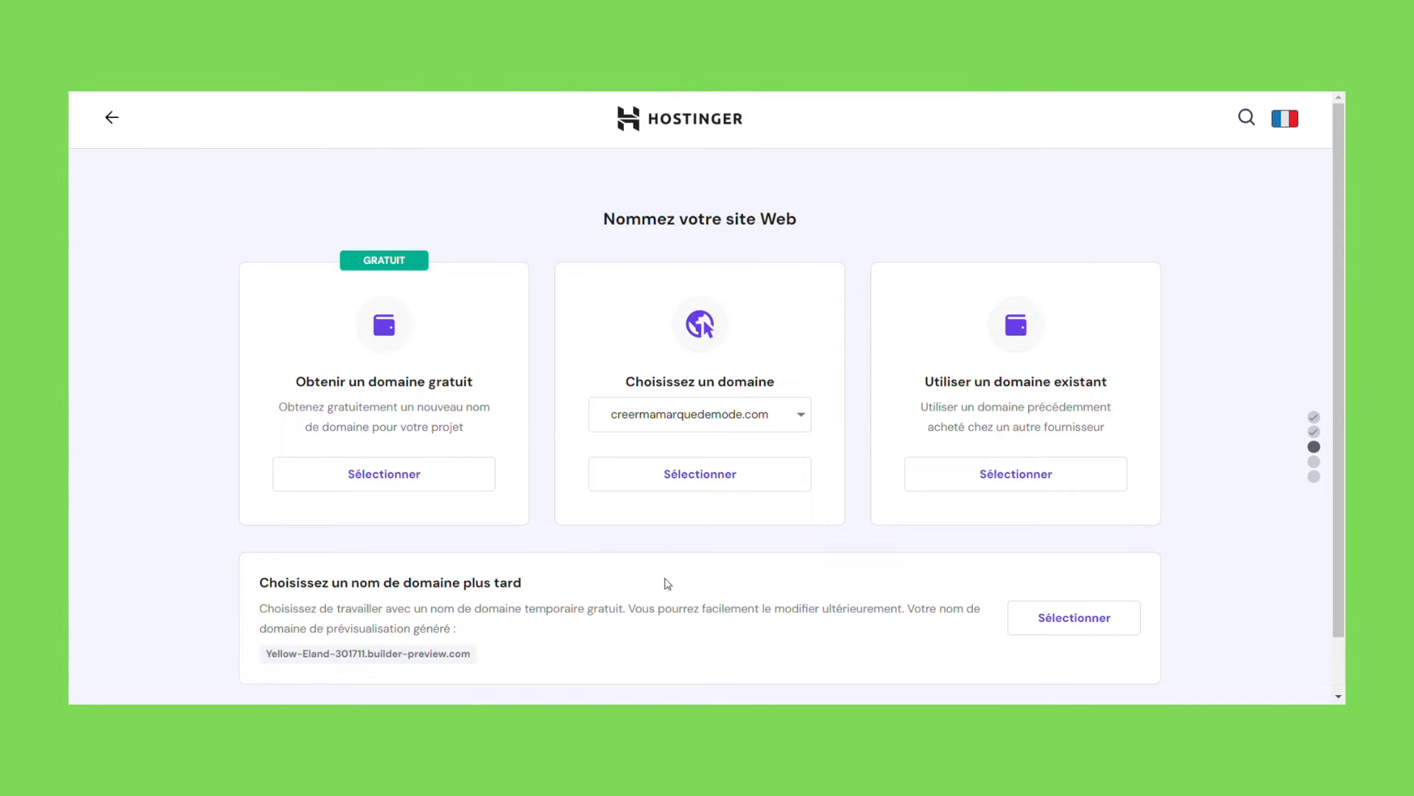
{"action": "left_click", "coordinate": [707, 487]}
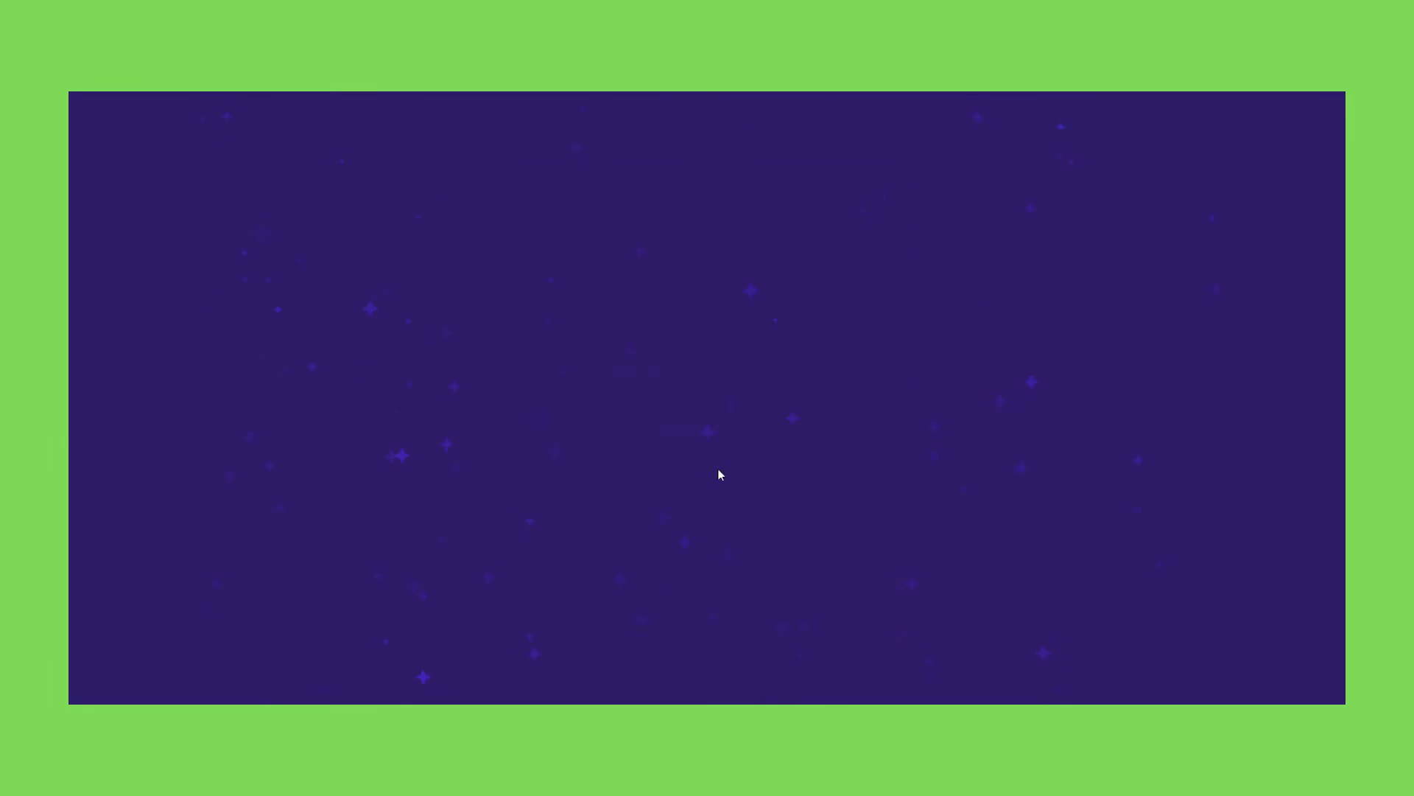
- Enter "Creer ma marque de mode" as the brand and choose "Présentation de projets" as the website type
{"action": "type", "text": "Creer ma marque de mode"}
{"action": "left_click", "coordinate": [655, 350]}
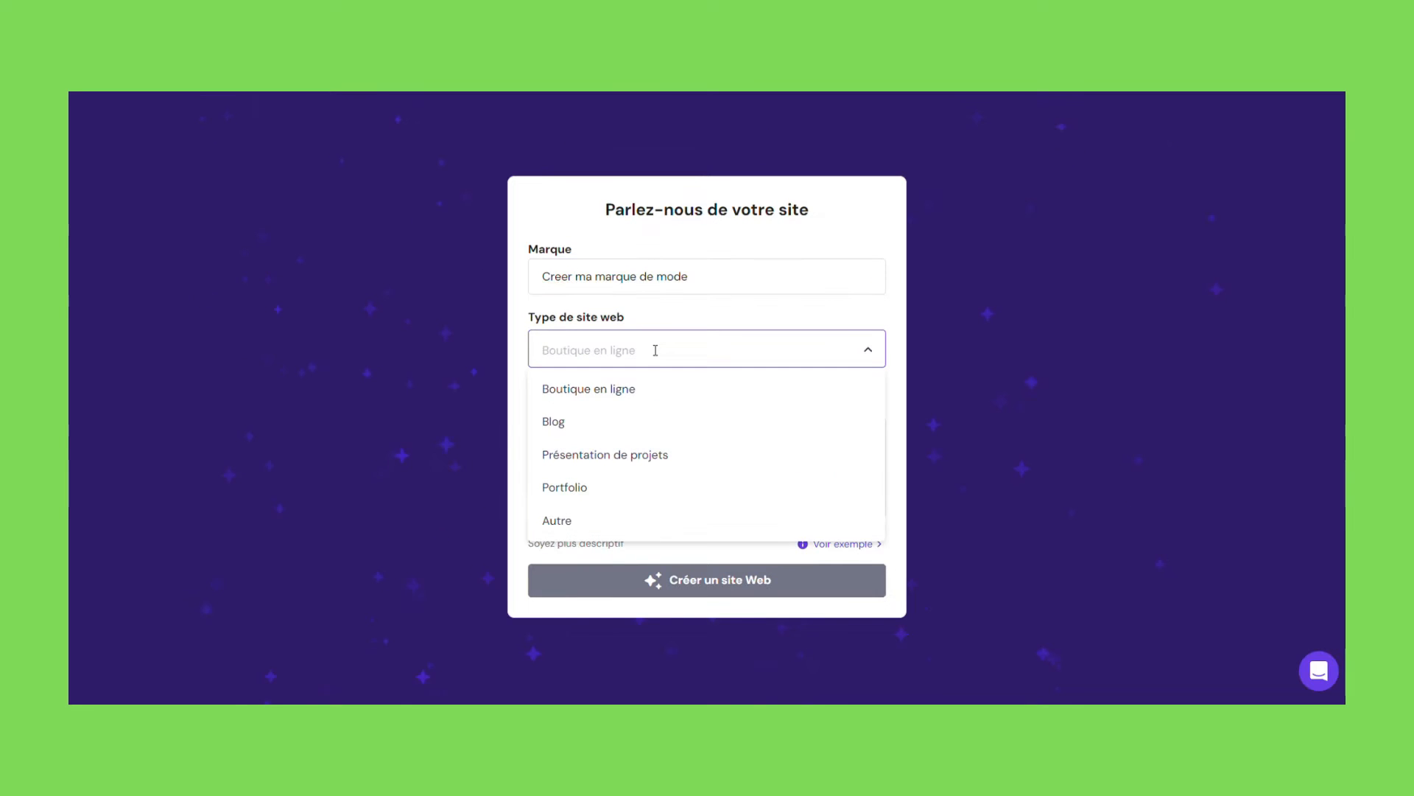
{"action": "left_click", "coordinate": [641, 454]}
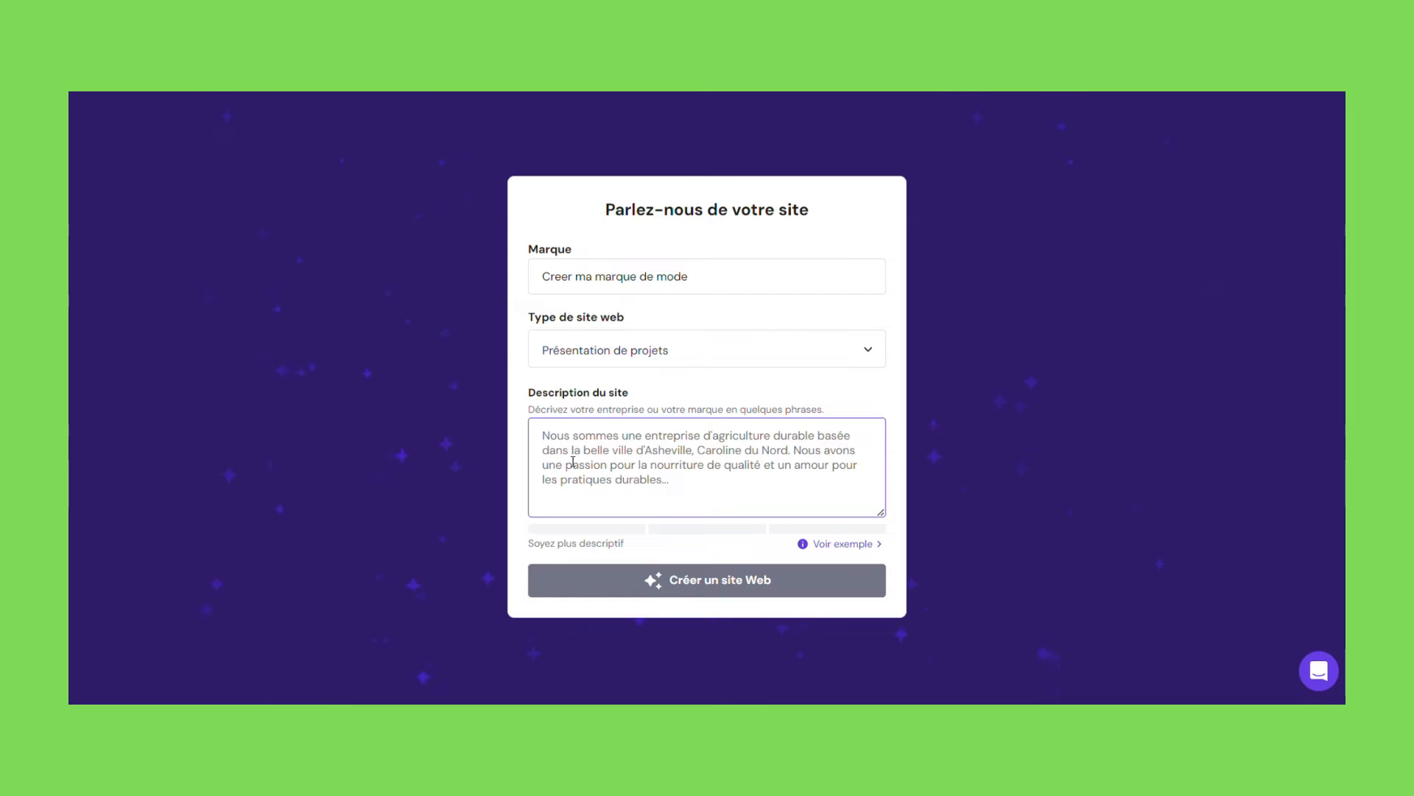
{"action": "type", "text": "Le site web"}
{"action": "key", "text": "BackSpace"}
{"action": "key", "text": "BackSpace"}
{"action": "key", "text": "BackSpace"}
{"action": "key", "text": "BackSpace"}
{"action": "key", "text": "BackSpace"}
{"action": "key", "text": "BackSpace"}
{"action": "key", "text": "BackSpace"}
{"action": "key", "text": "BackSpace"}
{"action": "key", "text": "BackSpace"}
{"action": "key", "text": "BackSpace"}
{"action": "key", "text": "BackSpace"}
- Describe the site in French as a place with tips for creating a fashion brand step by step and living from clothing and accessory sales; generate it
{"action": "type", "text": "Un endroit pour"}
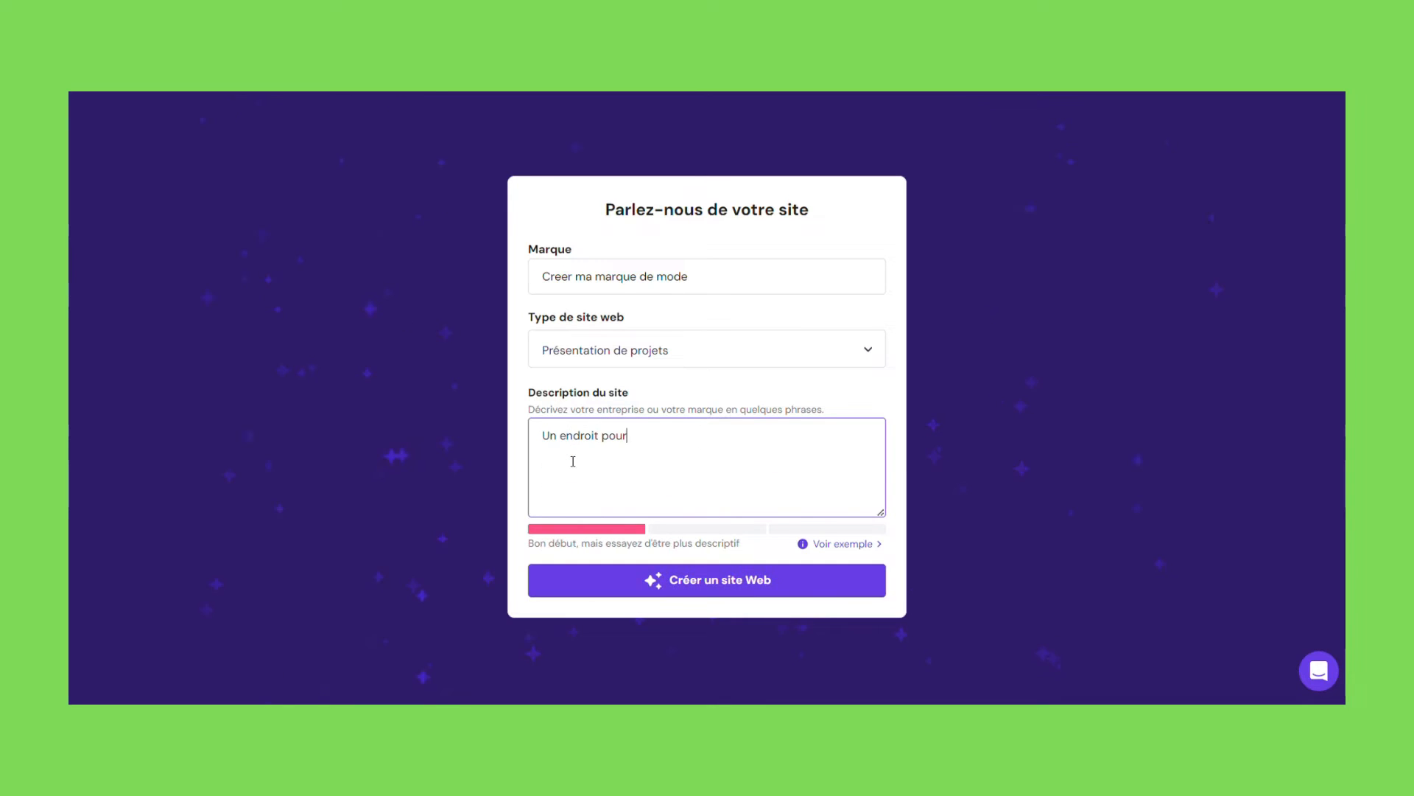
{"action": "type", "text": " créer sa marque de mode avec des astuces et des conseils pour y aller pas à "}
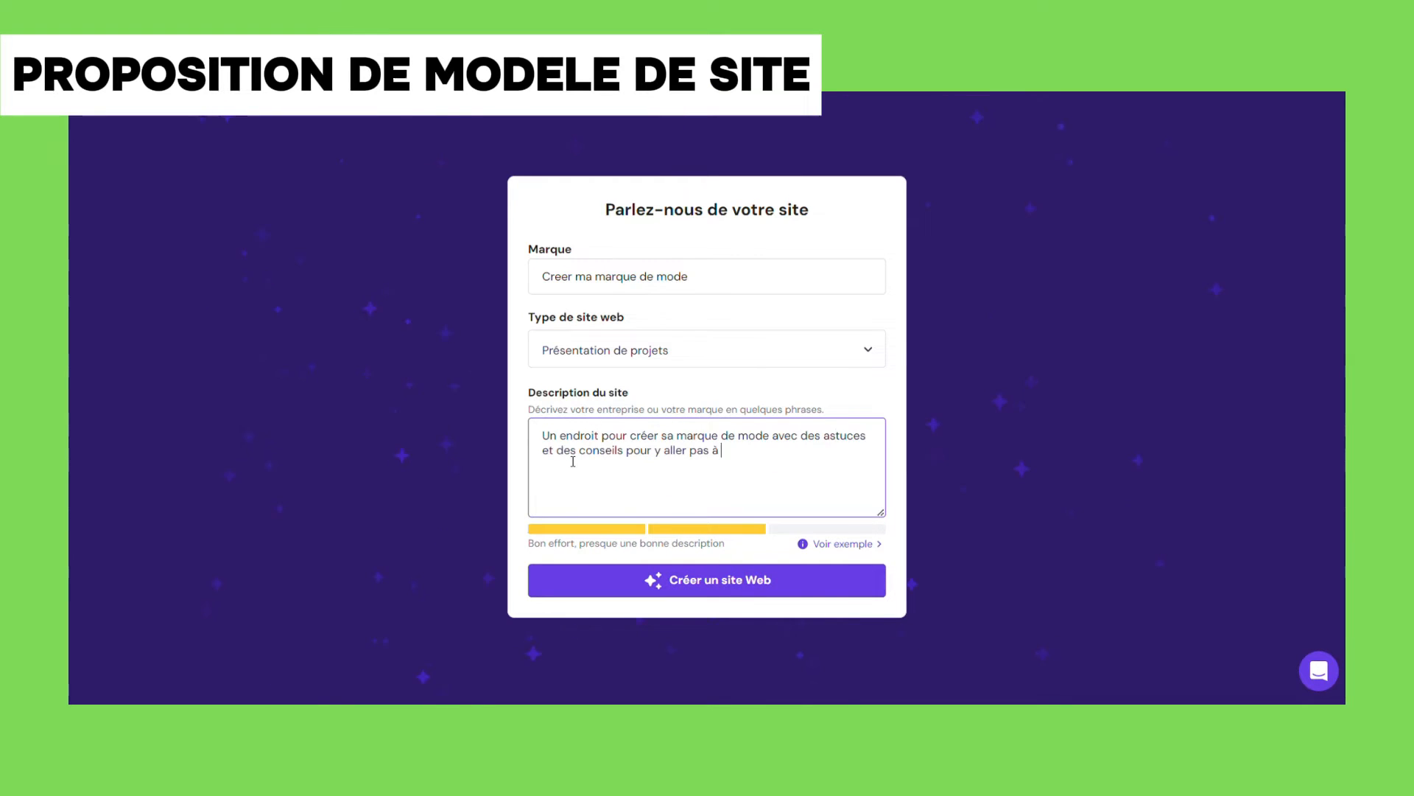
{"action": "type", "text": "pas et vivre de la vente de ses vêtements "}
{"action": "type", "text": "et accessoires de mode."}
{"action": "left_click", "coordinate": [698, 581]}
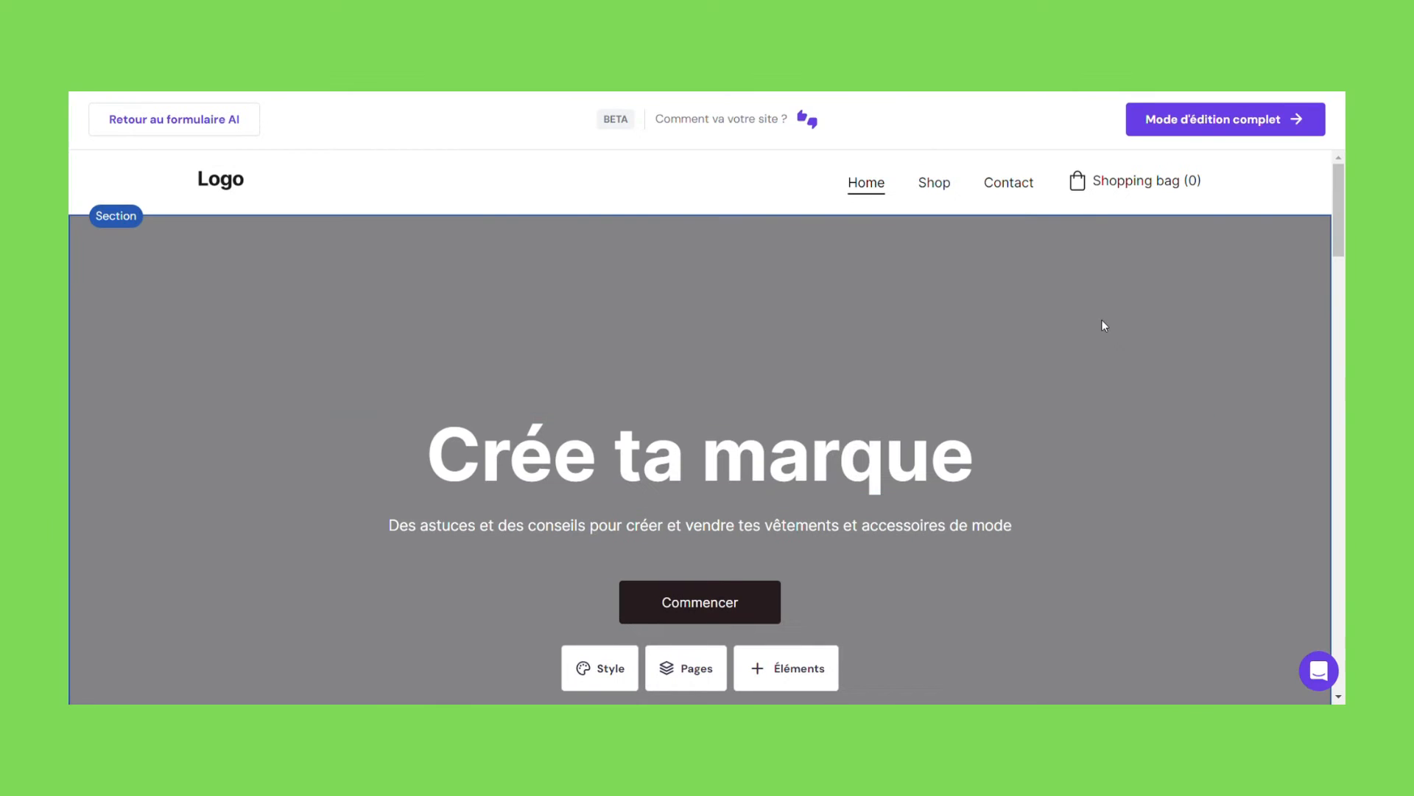
- Review the generated homepage from its hero section through the services and contact form down to the footer
{"action": "scroll", "coordinate": [931, 413], "scroll_direction": "down", "scroll_amount": 10}
{"action": "scroll", "coordinate": [462, 418], "scroll_direction": "down", "scroll_amount": 15}
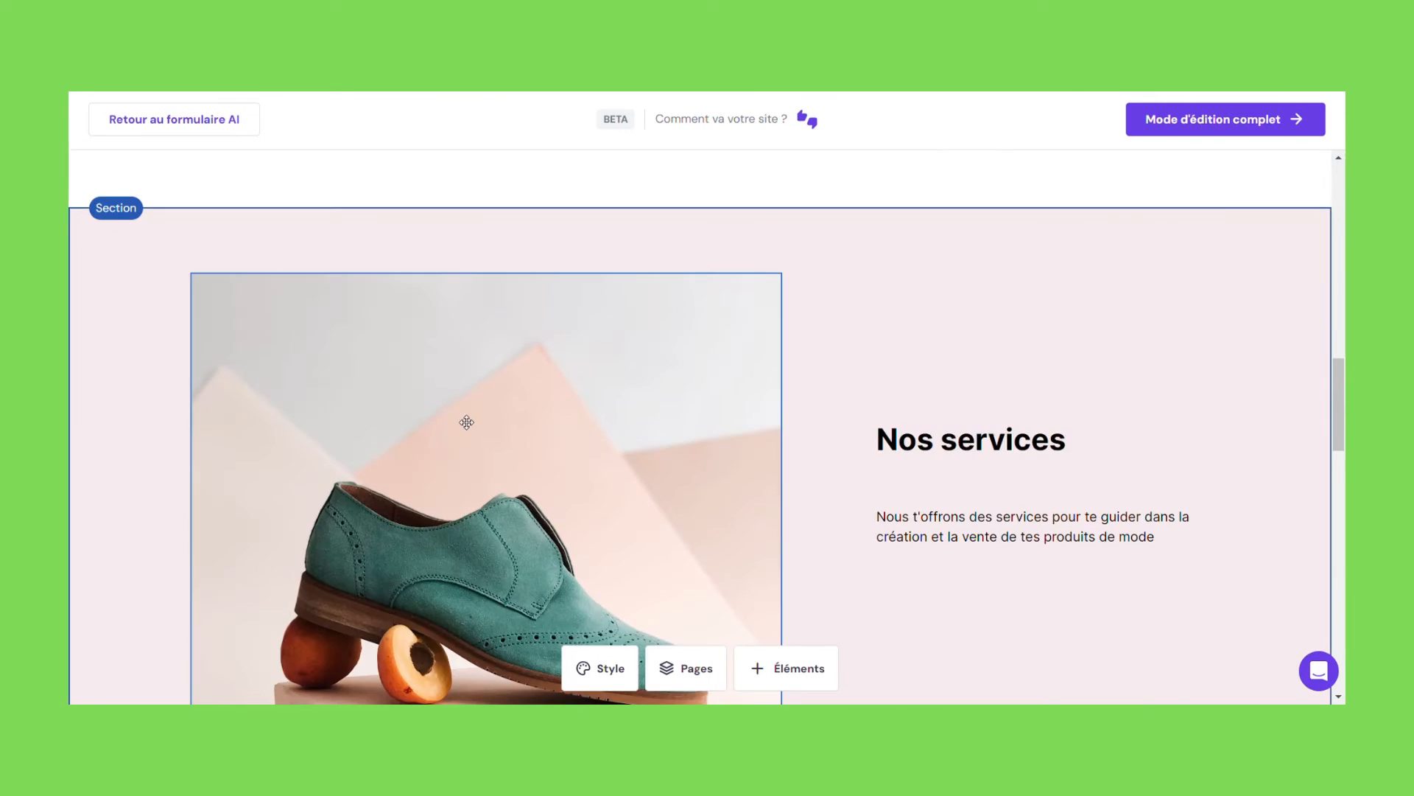
{"action": "scroll", "coordinate": [420, 471], "scroll_direction": "down", "scroll_amount": 6}
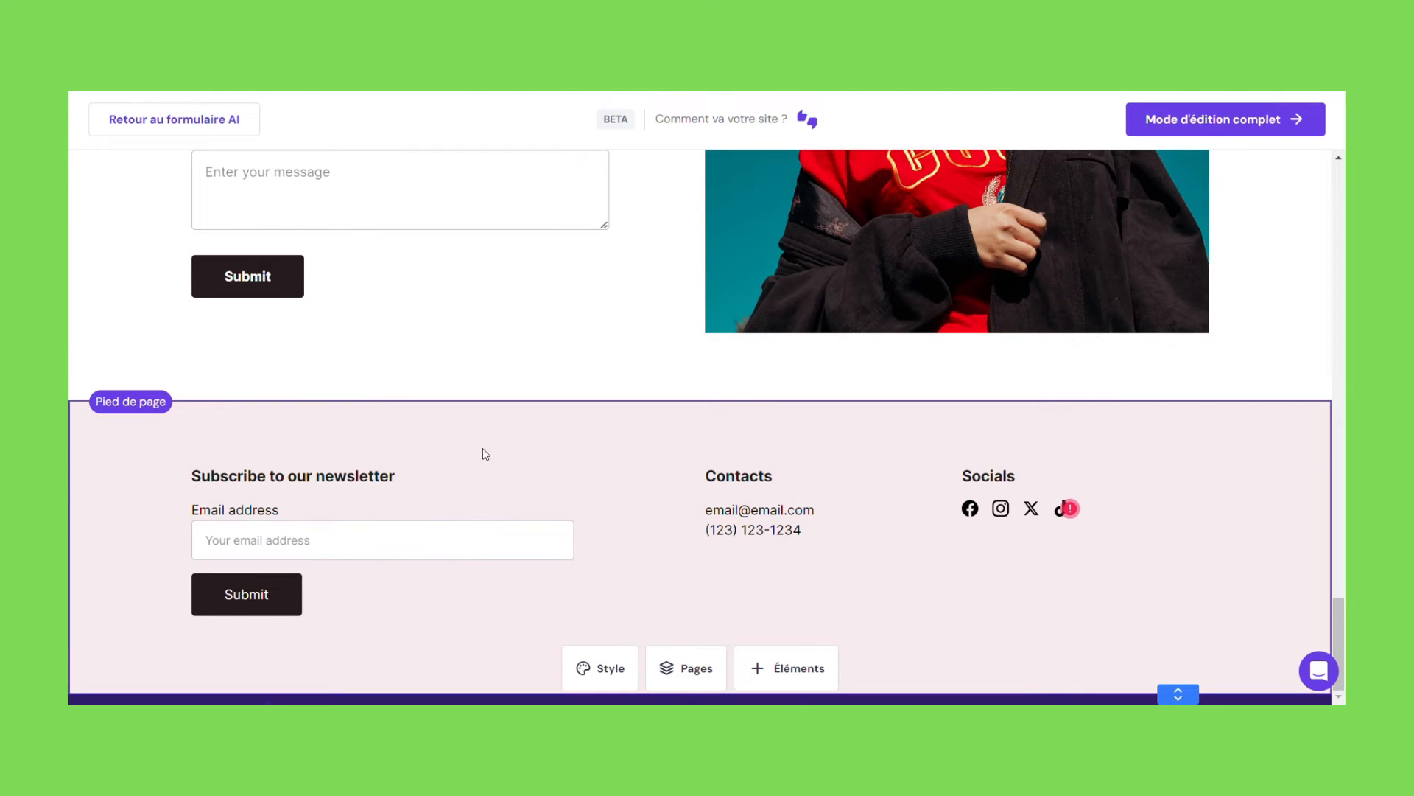
{"action": "scroll", "coordinate": [668, 592], "scroll_direction": "up", "scroll_amount": 3}
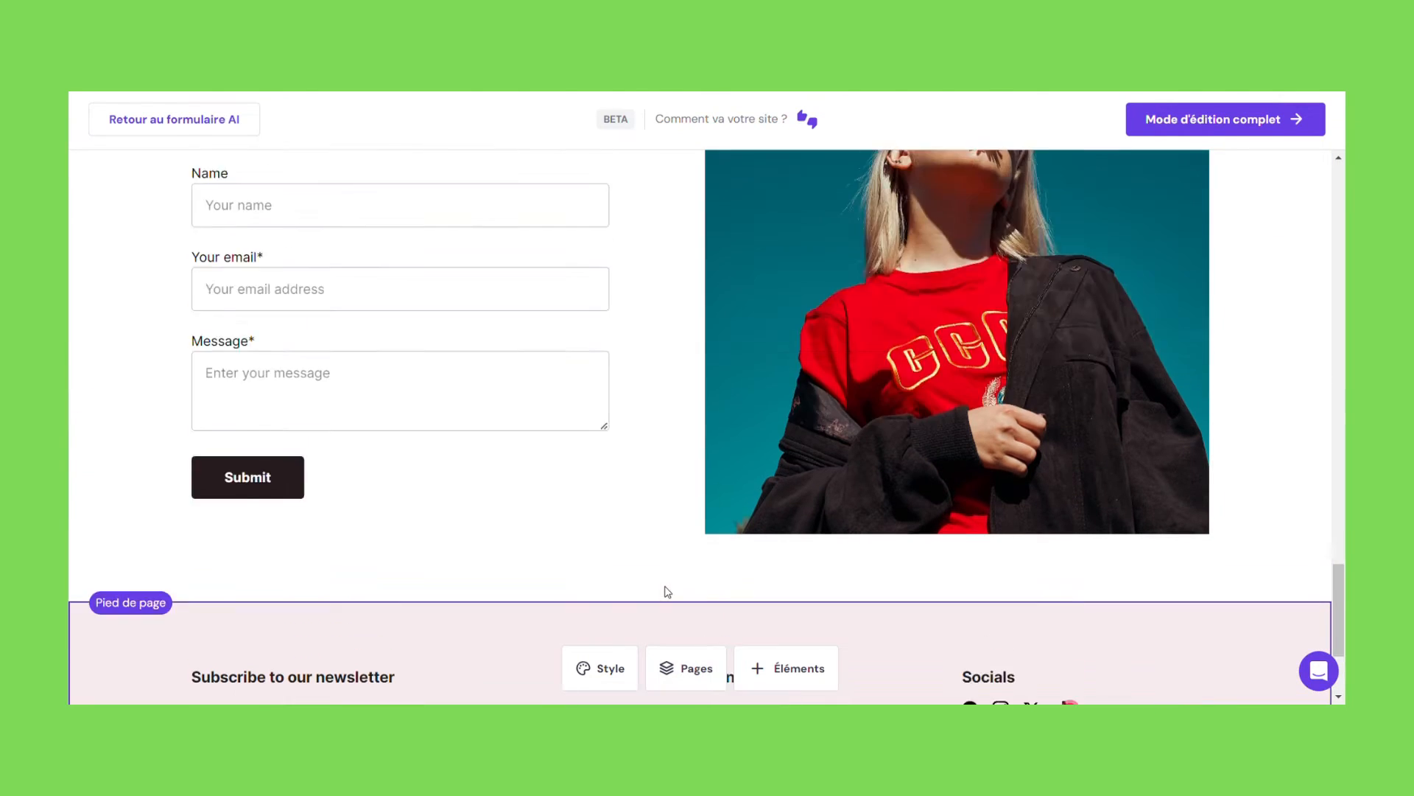
{"action": "scroll", "coordinate": [668, 591], "scroll_direction": "up", "scroll_amount": 5}
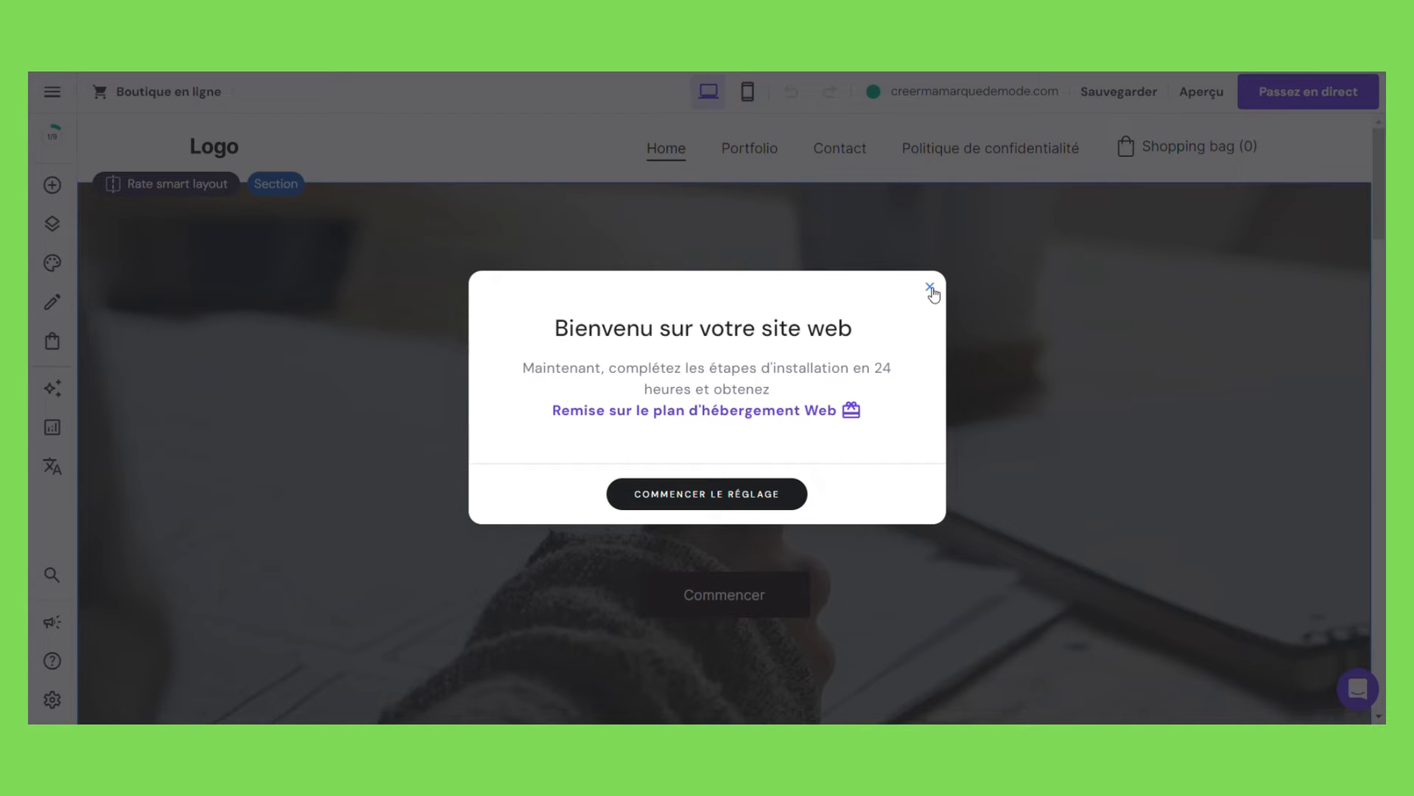
- Dismiss the welcome dialog and try to add an Image element to the page from the available elements
{"action": "left_click", "coordinate": [931, 288]}
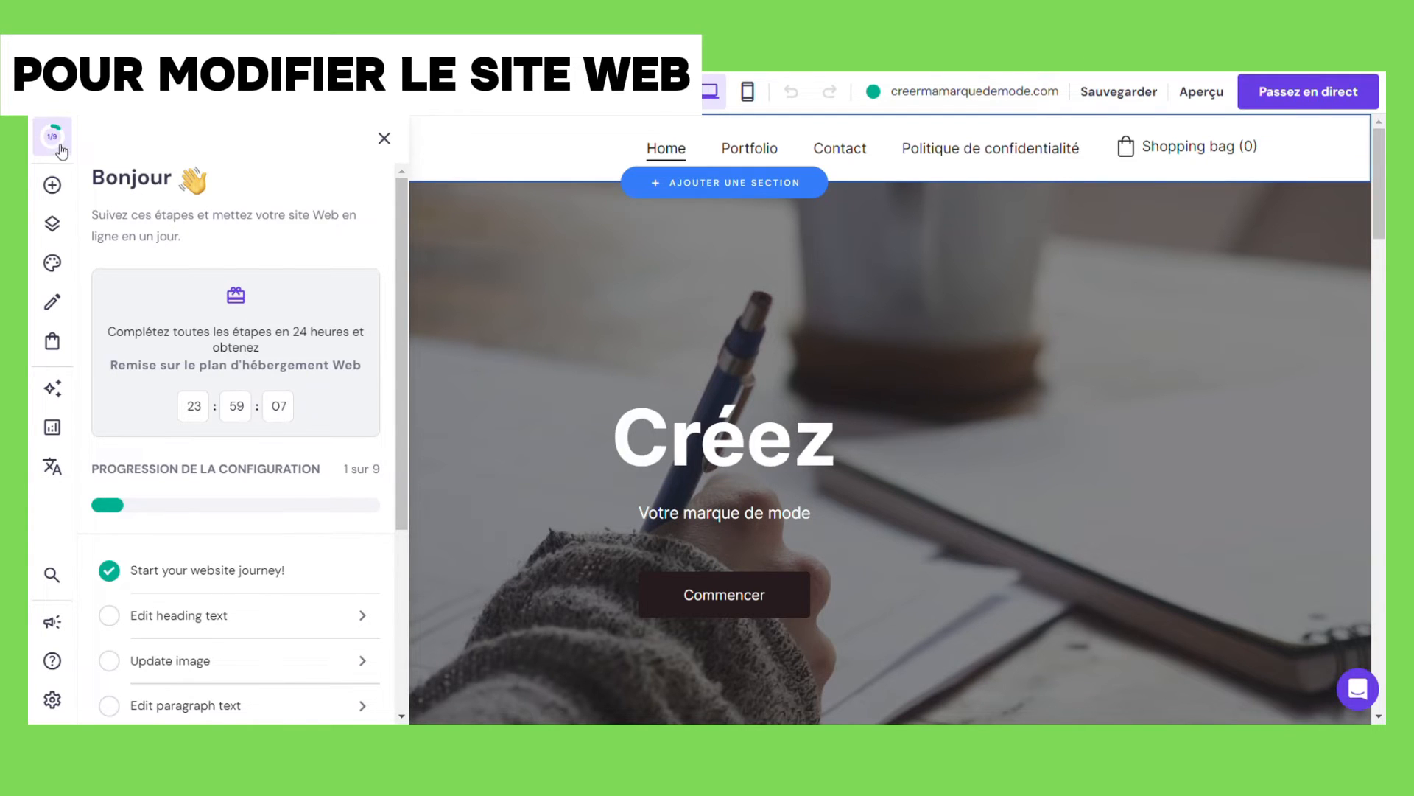
{"action": "left_click", "coordinate": [56, 189]}
{"action": "left_click", "coordinate": [136, 446]}
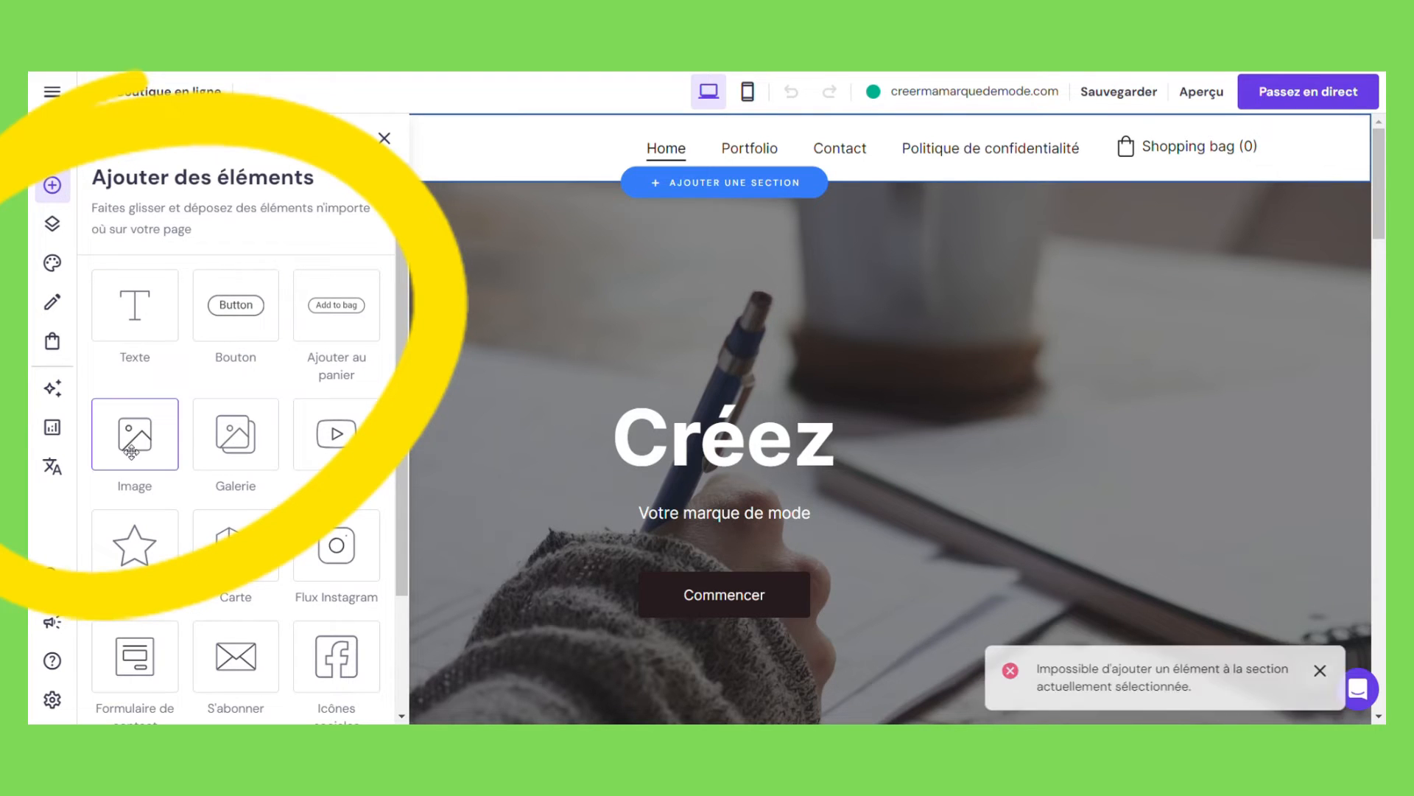
{"action": "left_click", "coordinate": [467, 151]}
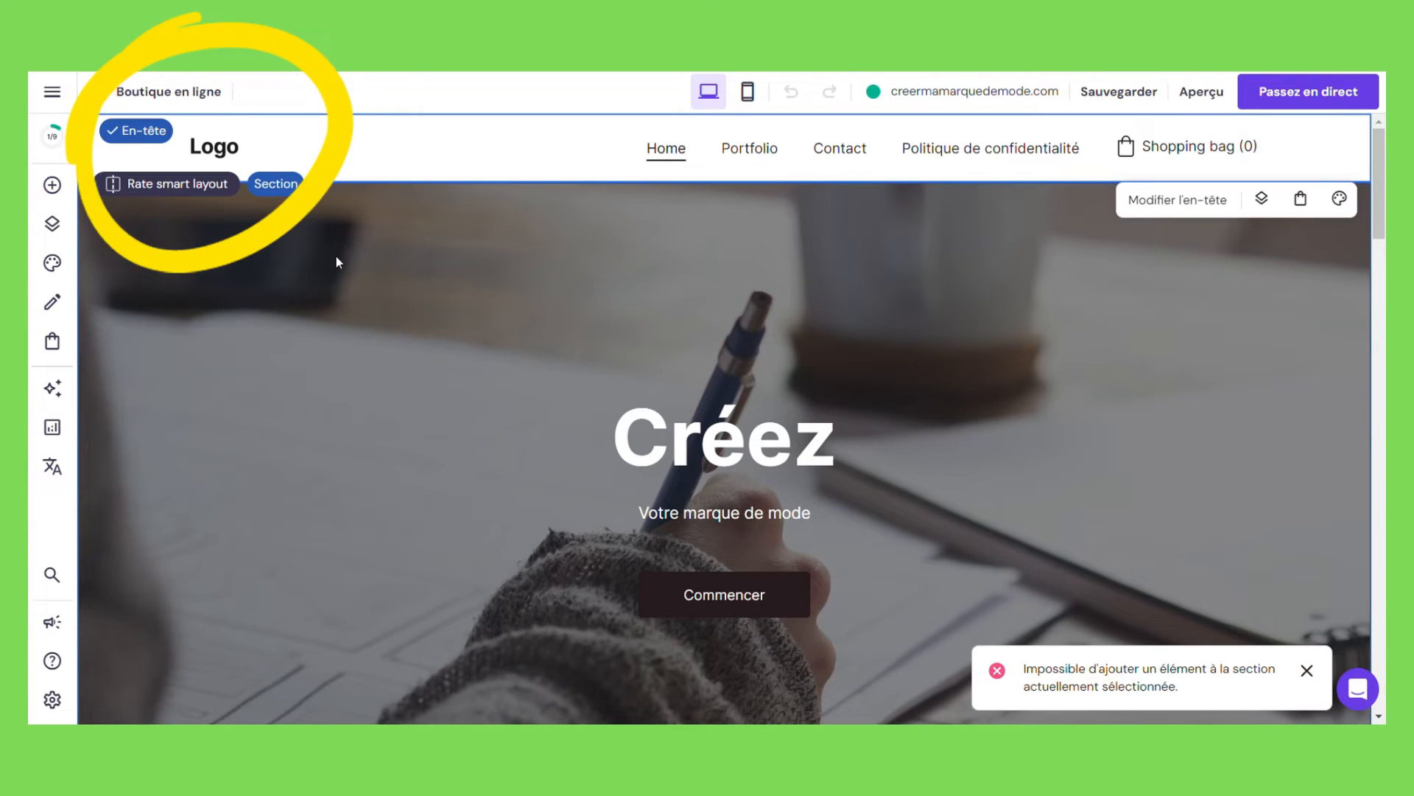
{"action": "left_click", "coordinate": [480, 217]}
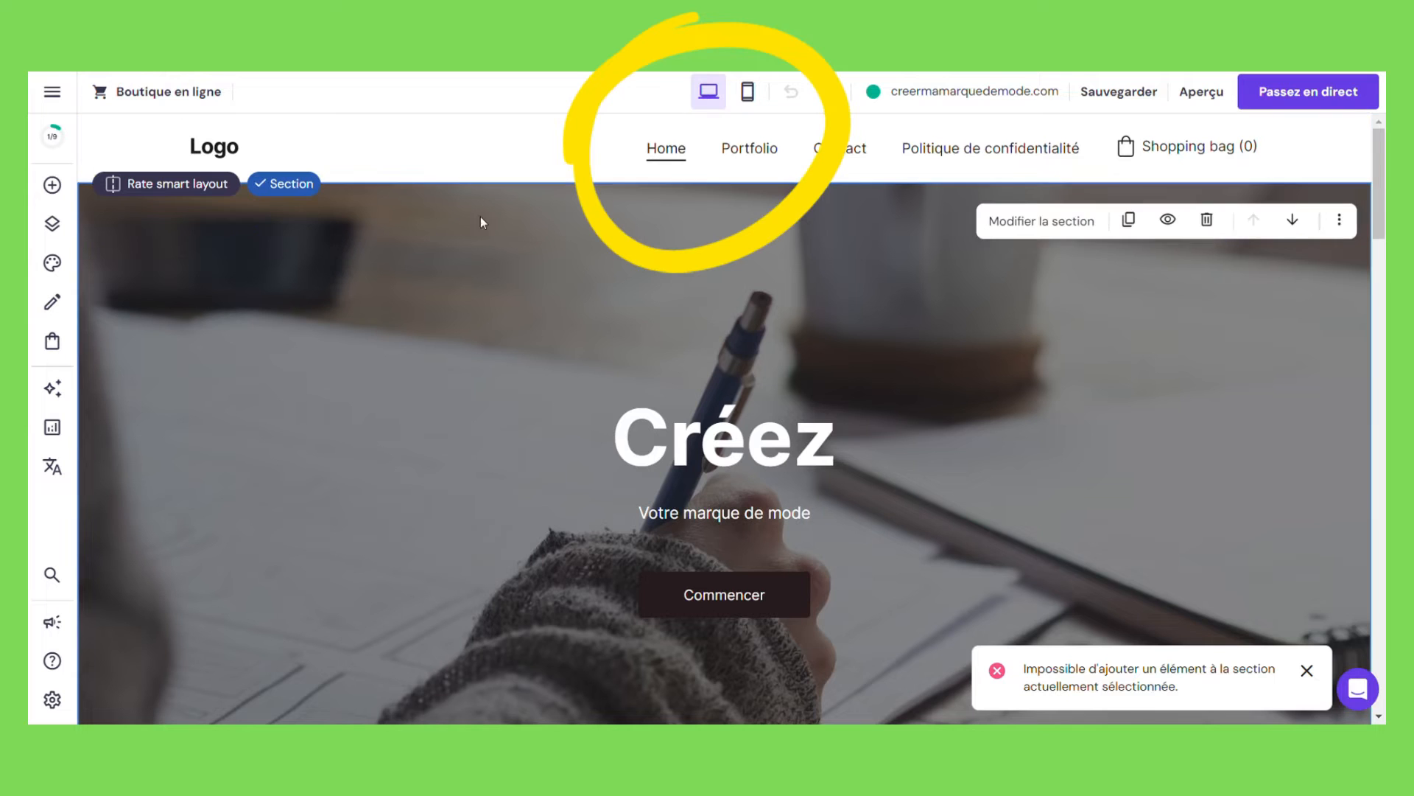
- Change the heading of the homepage's contact section to "Nous contacter"
{"action": "left_click", "coordinate": [957, 177]}
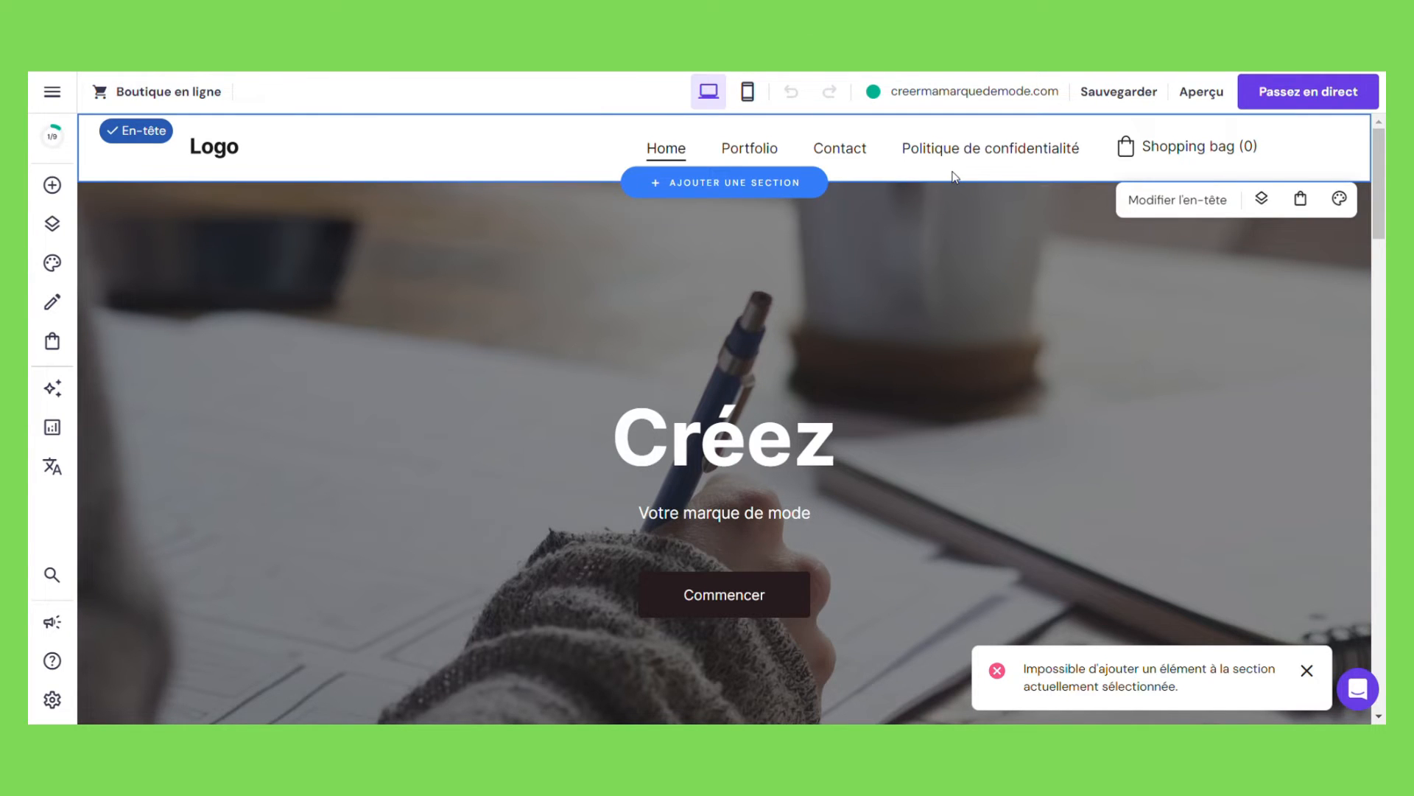
{"action": "scroll", "coordinate": [380, 348], "scroll_direction": "down", "scroll_amount": 5}
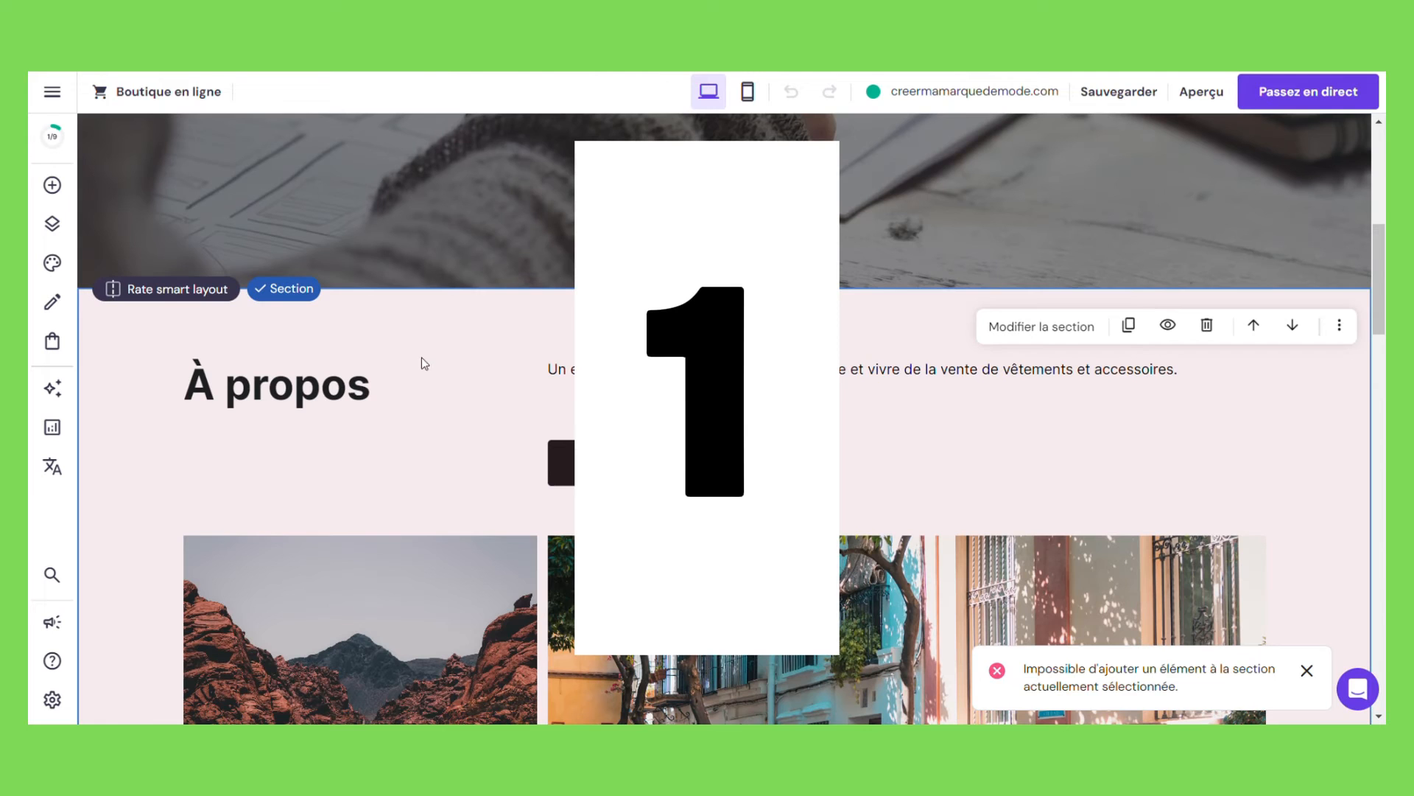
{"action": "scroll", "coordinate": [432, 339], "scroll_direction": "down", "scroll_amount": 5}
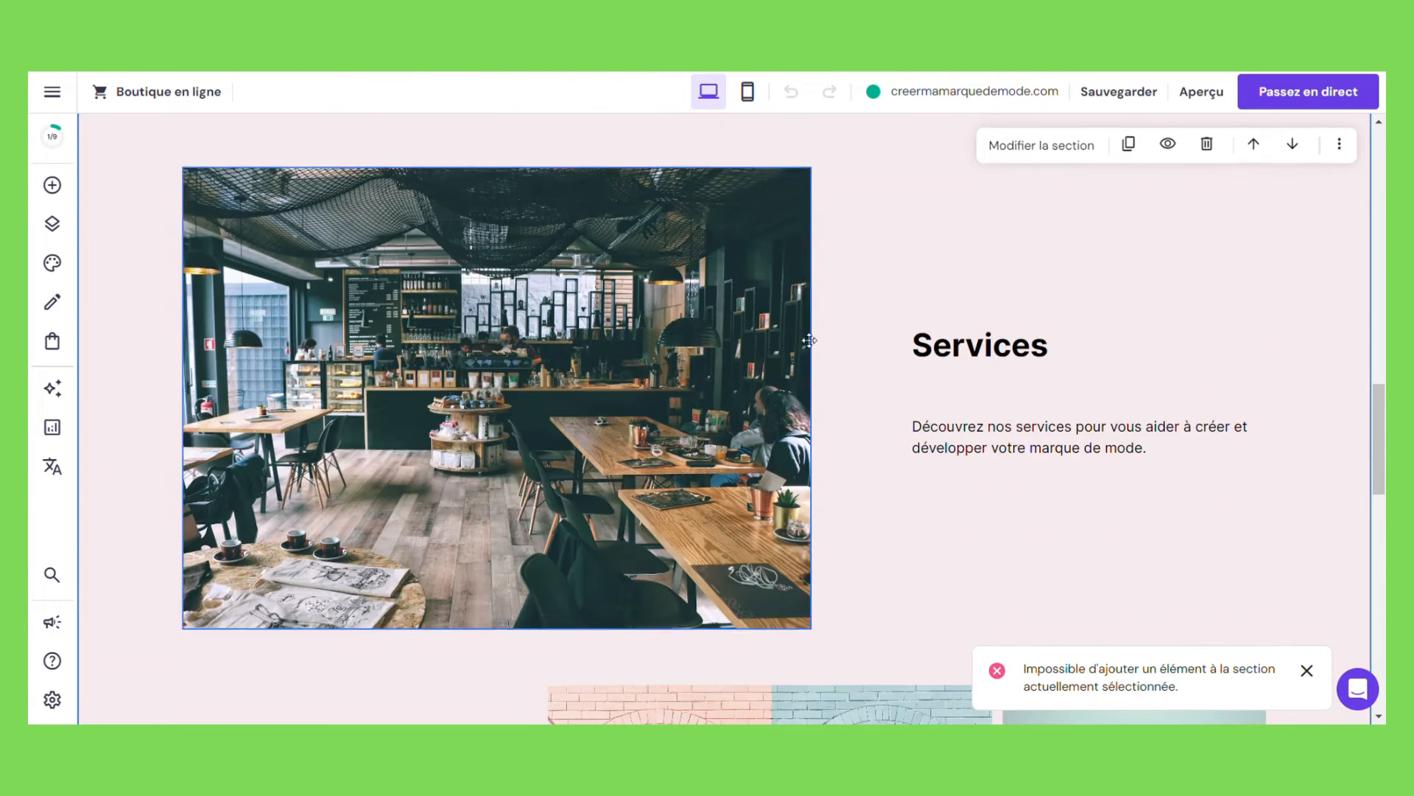
{"action": "scroll", "coordinate": [939, 246], "scroll_direction": "down", "scroll_amount": 10}
{"action": "scroll", "coordinate": [530, 512], "scroll_direction": "down", "scroll_amount": 1}
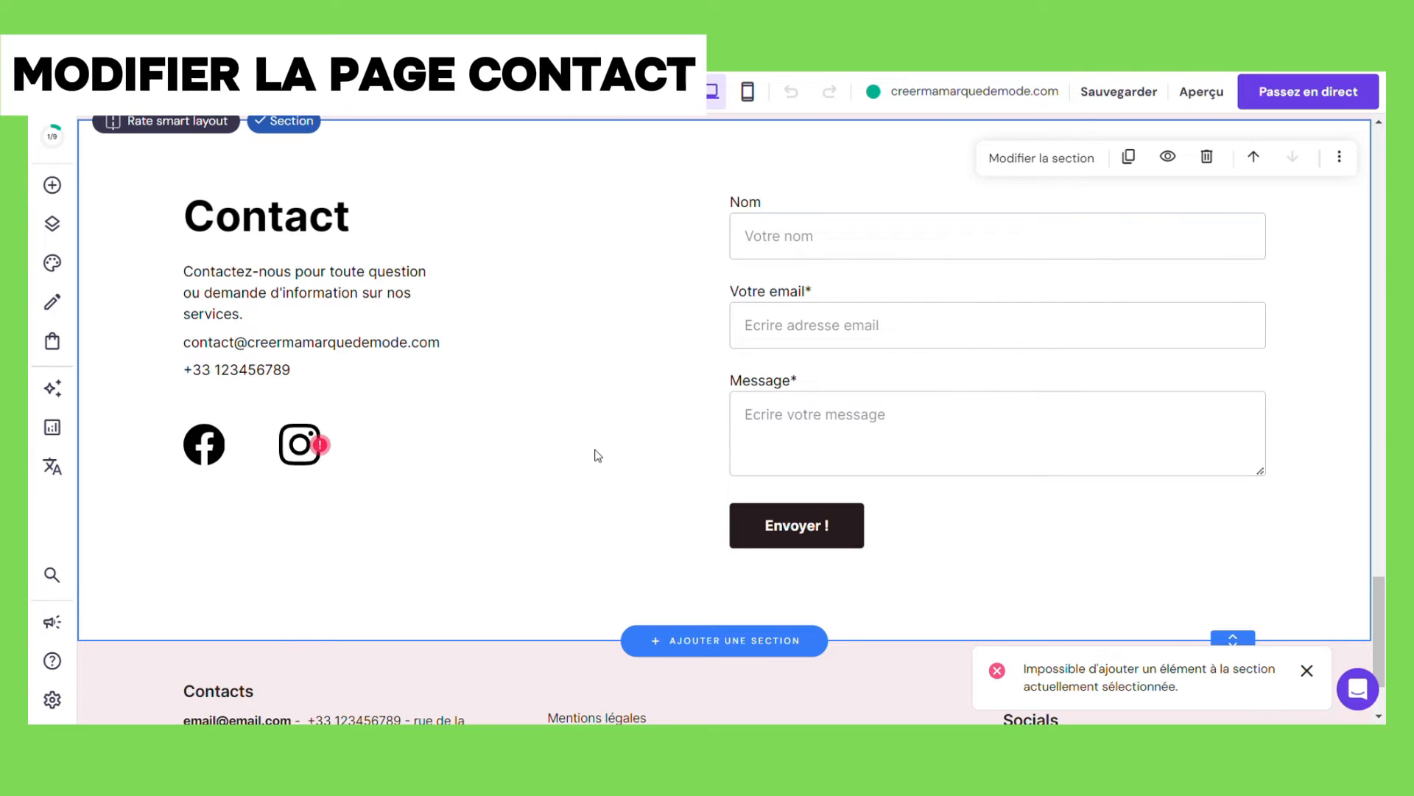
{"action": "left_click", "coordinate": [327, 235]}
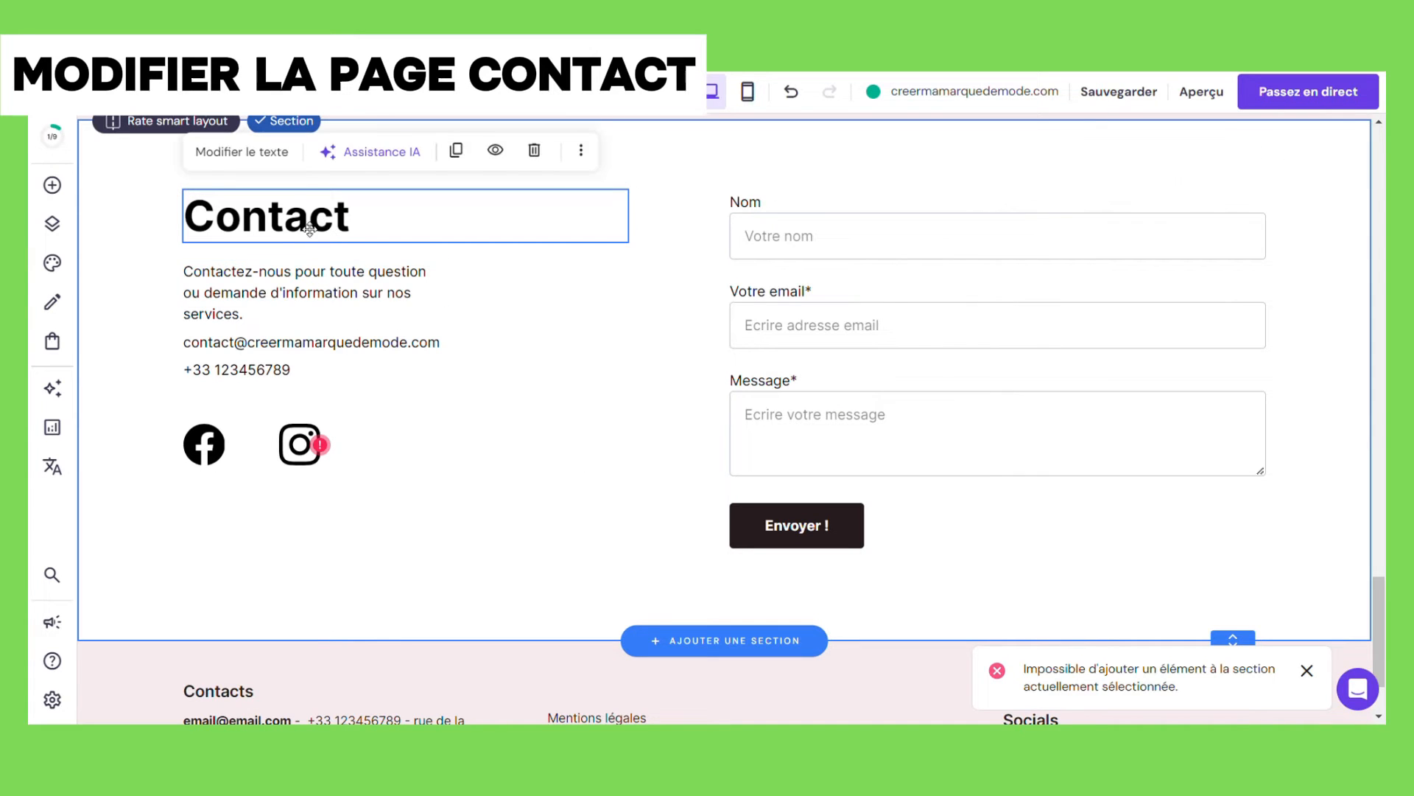
{"action": "double_click", "coordinate": [201, 214]}
{"action": "type", "text": "Nous contacter"}
{"action": "left_click", "coordinate": [309, 284]}
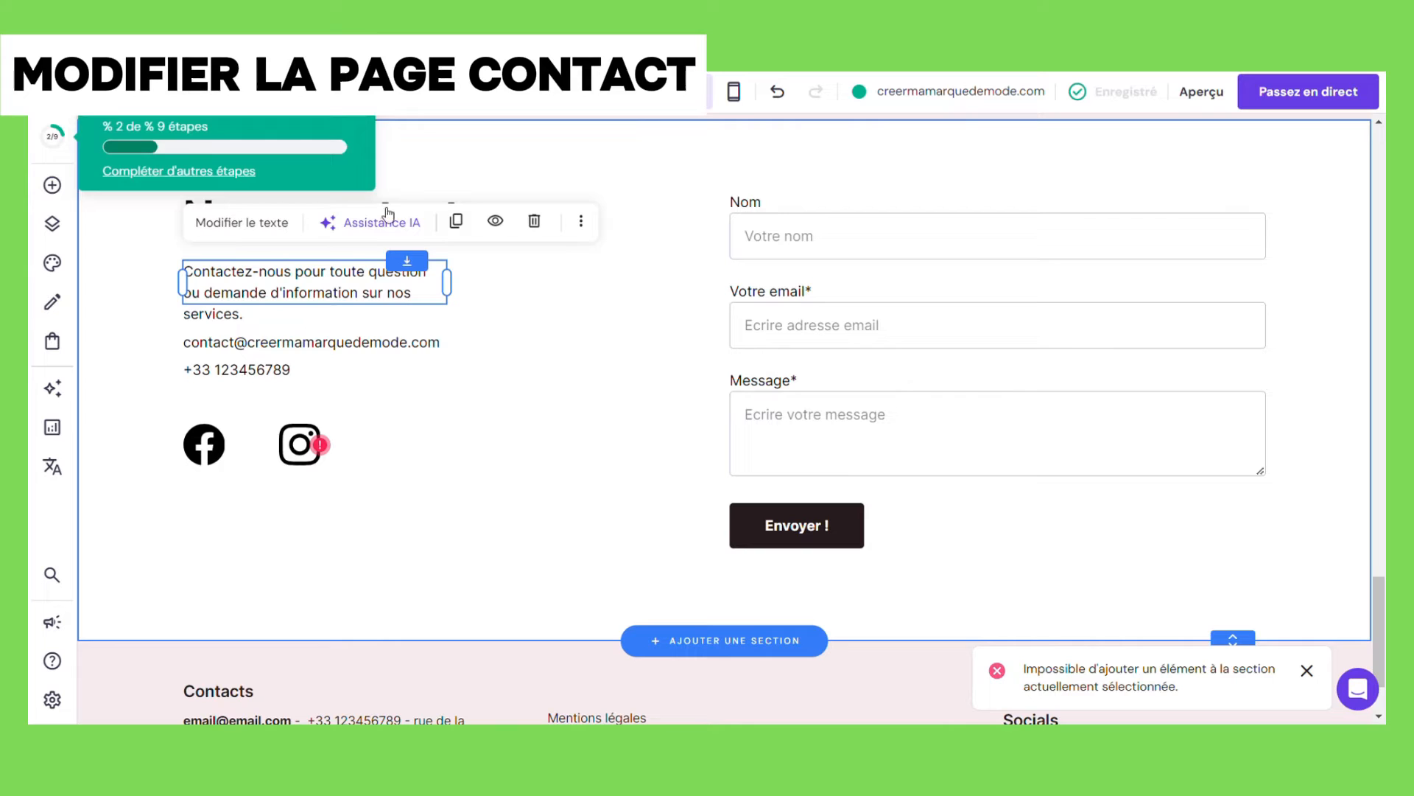
- Check the links of the contact section's social icons, keeping the Facebook address and completing the Instagram link with the account handle
{"action": "left_click", "coordinate": [309, 342]}
{"action": "left_click", "coordinate": [296, 377]}
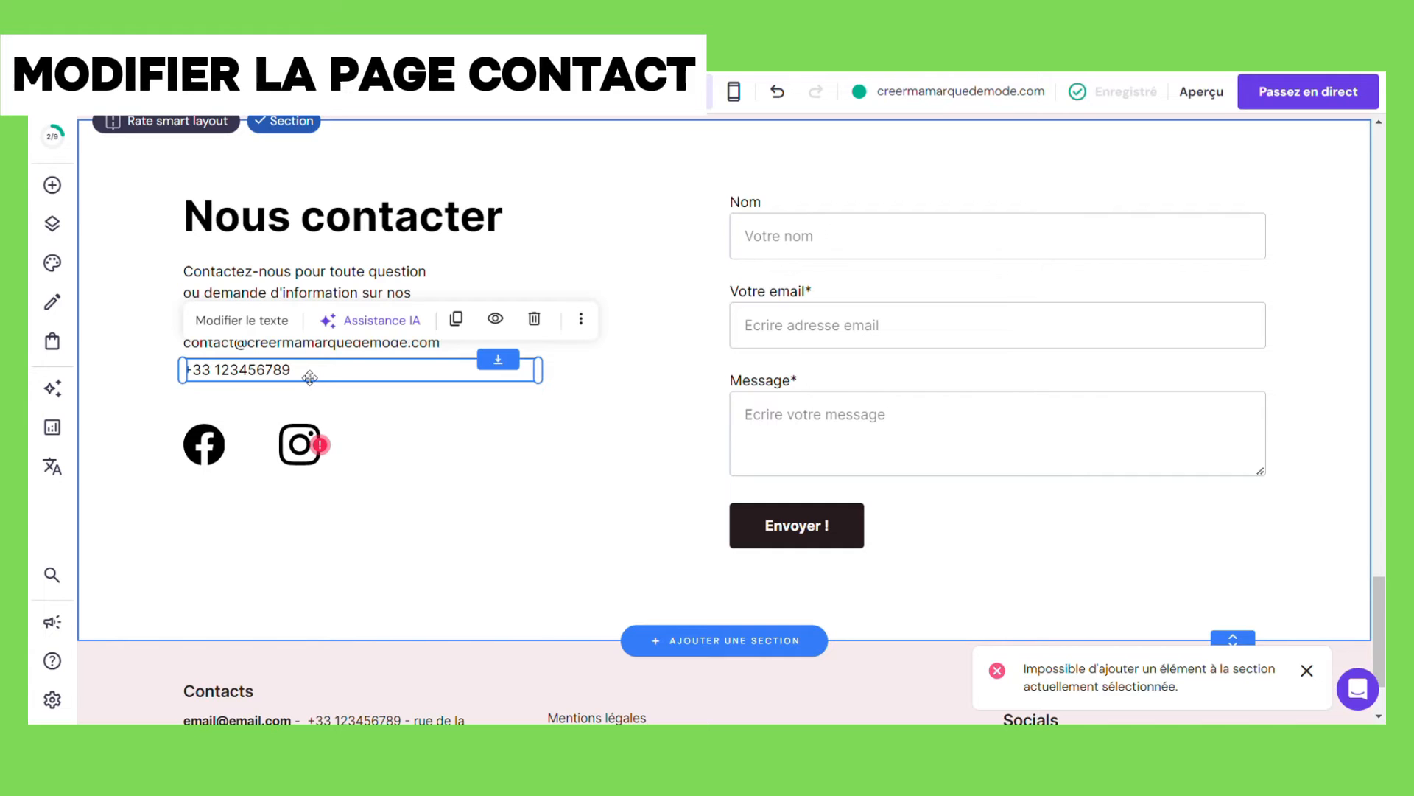
{"action": "left_click", "coordinate": [299, 443]}
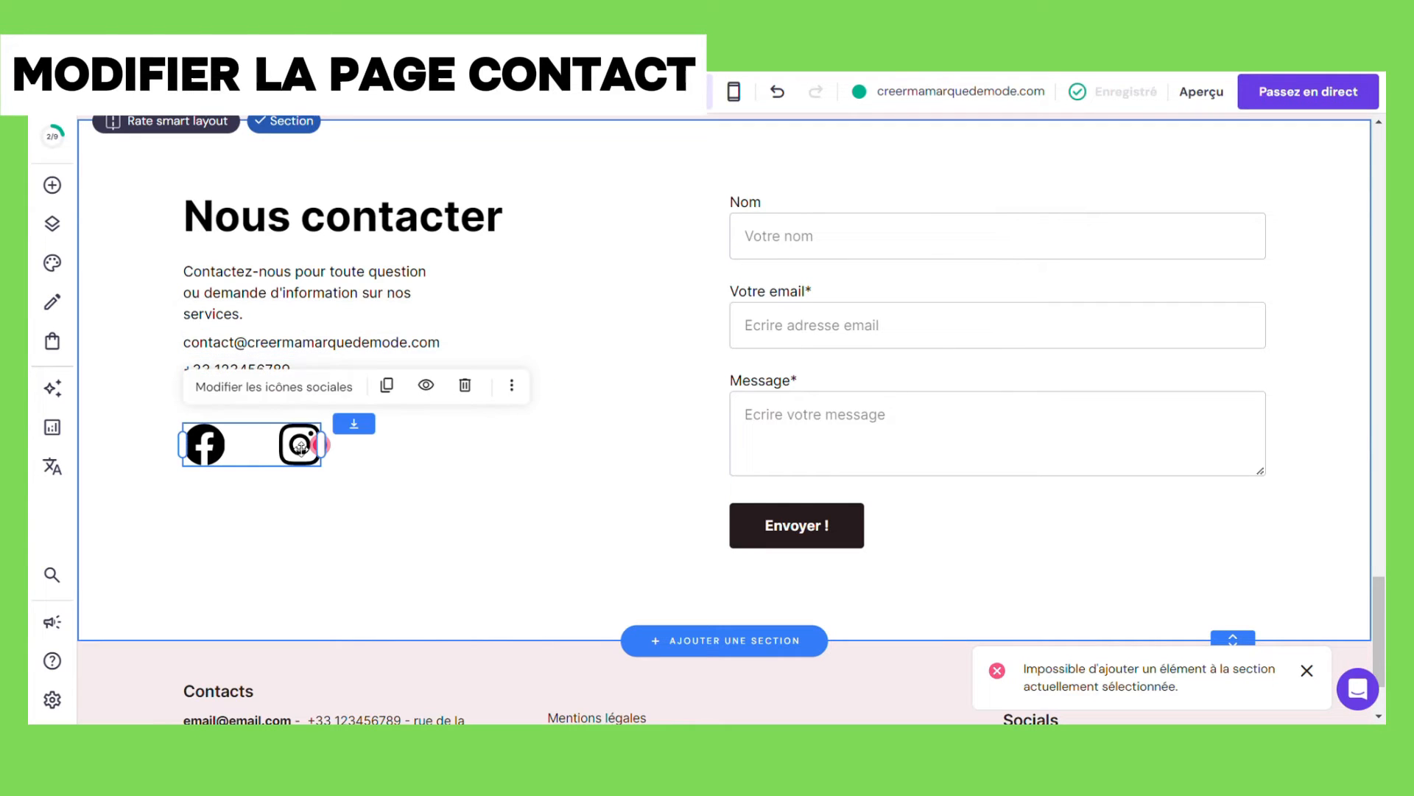
{"action": "left_click", "coordinate": [306, 390]}
{"action": "left_click", "coordinate": [515, 560]}
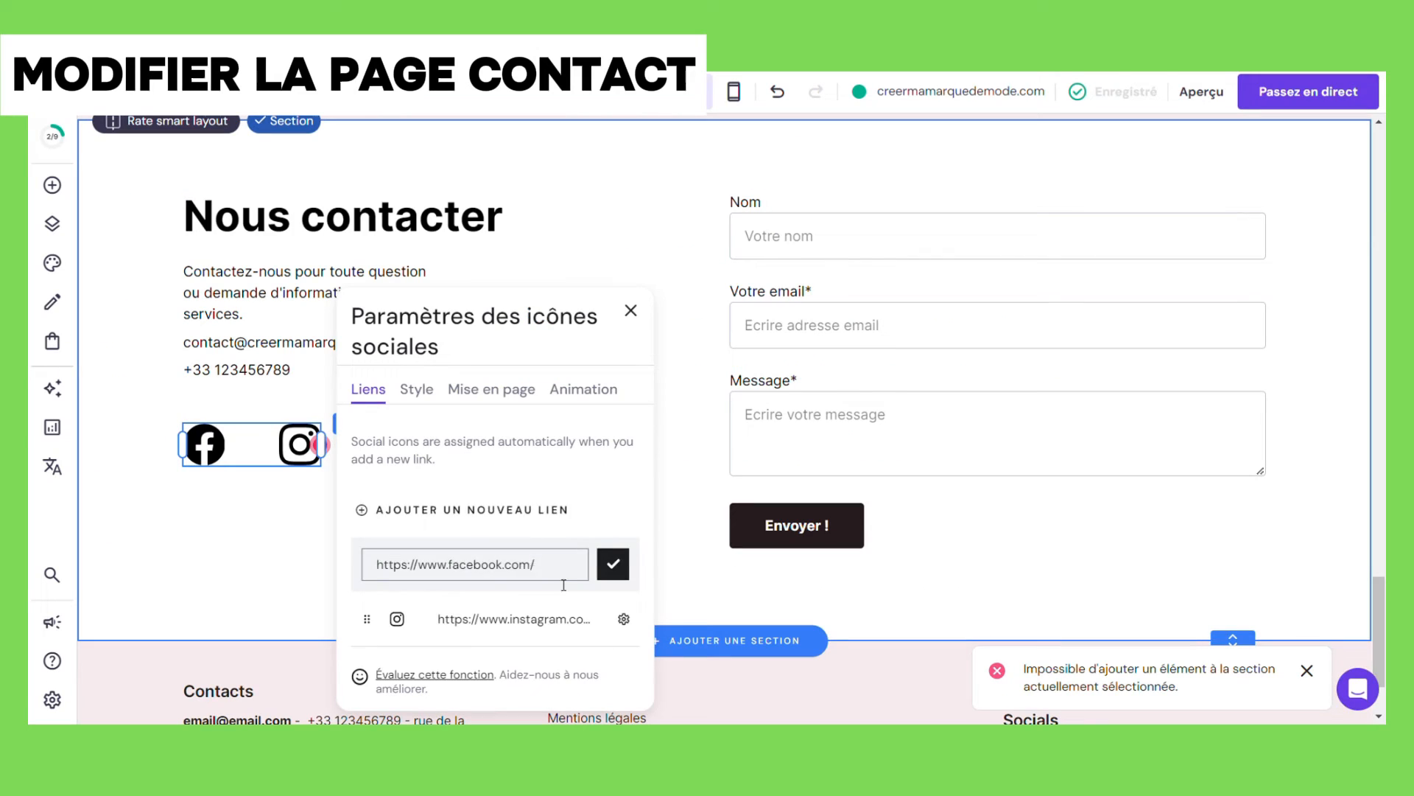
{"action": "left_click", "coordinate": [610, 562]}
{"action": "left_click", "coordinate": [663, 615]}
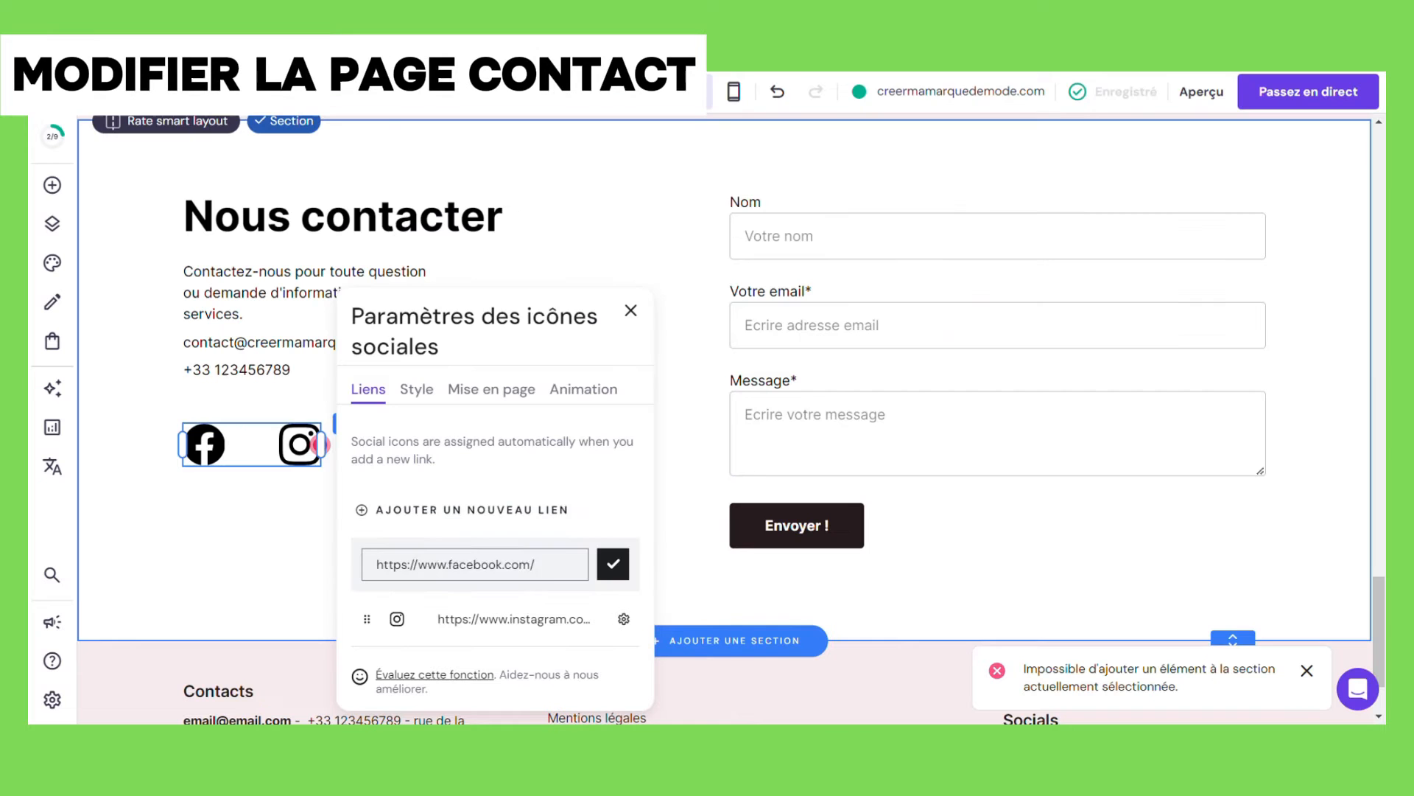
{"action": "type", "text": "pullpistache"}
{"action": "left_click", "coordinate": [668, 430]}
- In the contact form's settings, set the name field's label to "Nom - pour vous connaître véritablement"
{"action": "left_click", "coordinate": [966, 256]}
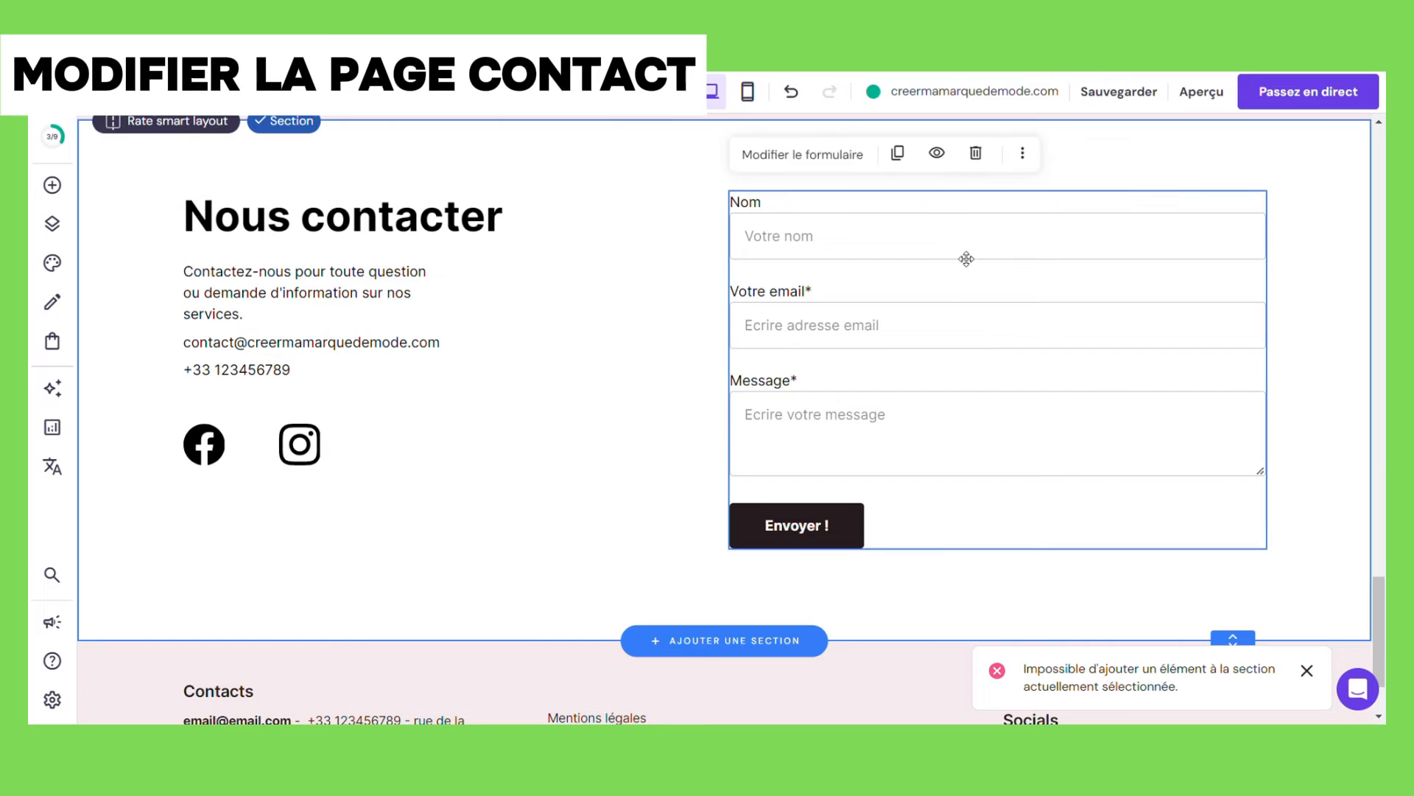
{"action": "left_click", "coordinate": [828, 158]}
{"action": "left_click_drag", "start_coordinate": [1114, 347], "coordinate": [1014, 348]}
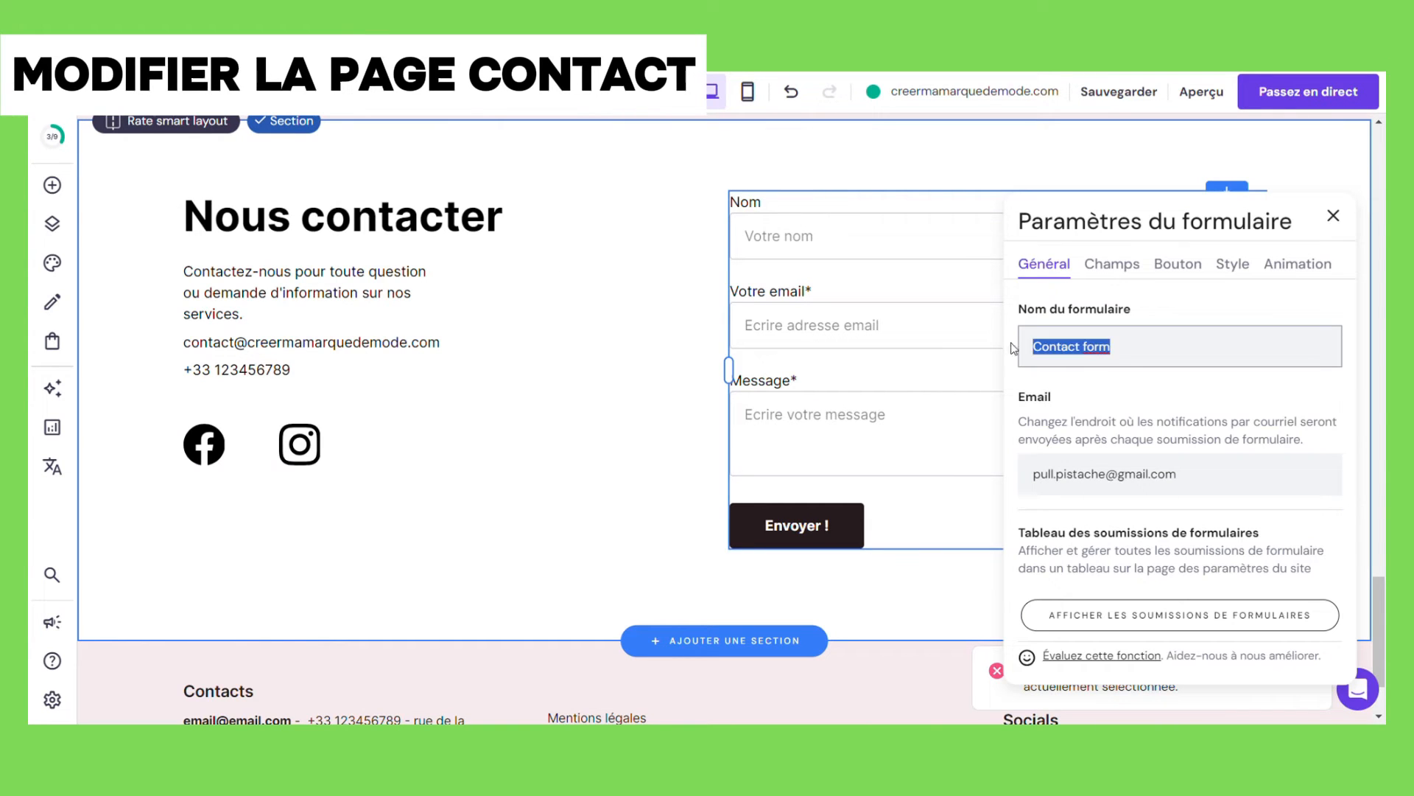
{"action": "left_click", "coordinate": [1210, 483]}
{"action": "left_click", "coordinate": [1112, 264]}
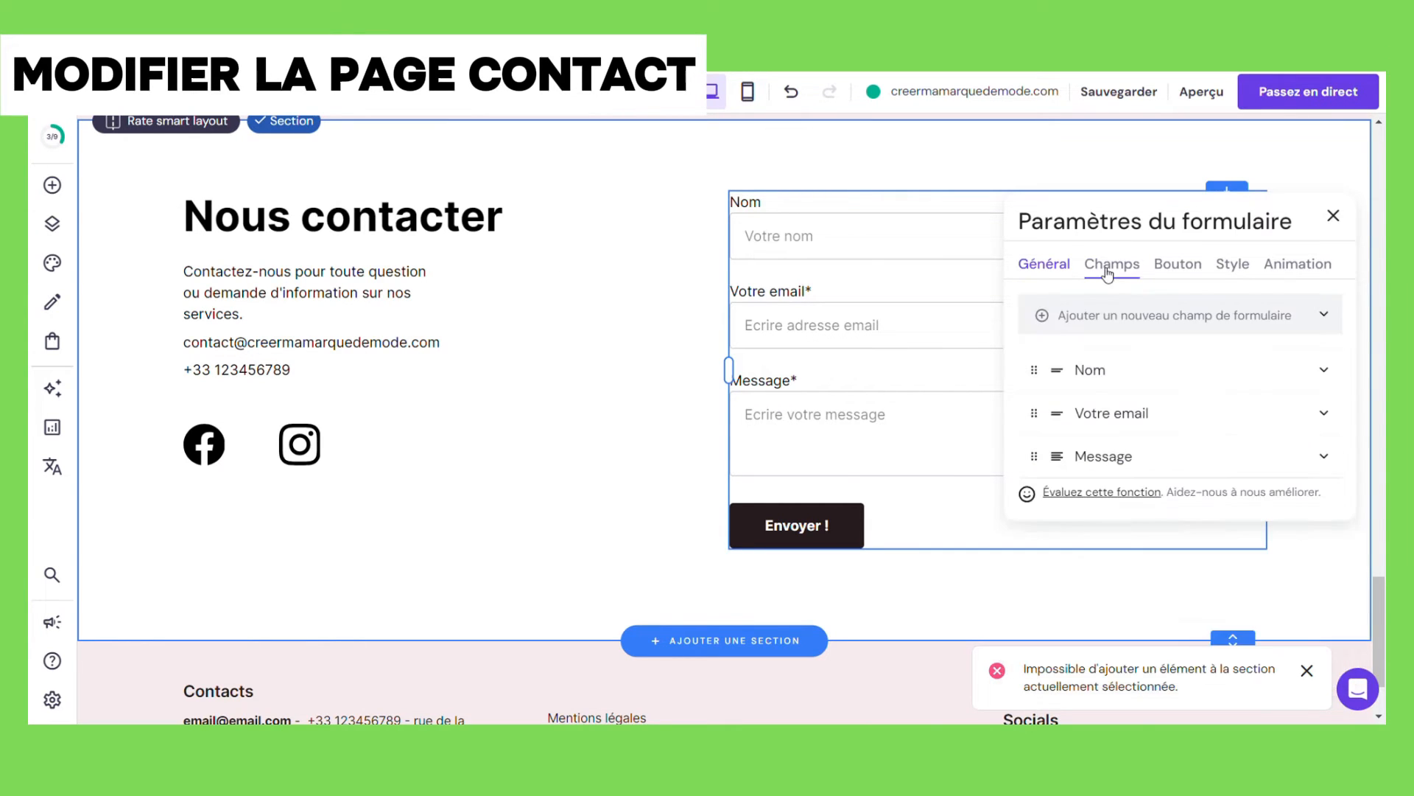
{"action": "left_click", "coordinate": [1098, 370]}
{"action": "left_click_drag", "start_coordinate": [1077, 459], "coordinate": [1048, 463]}
{"action": "type", "text": "Nom - pour vous conna"}
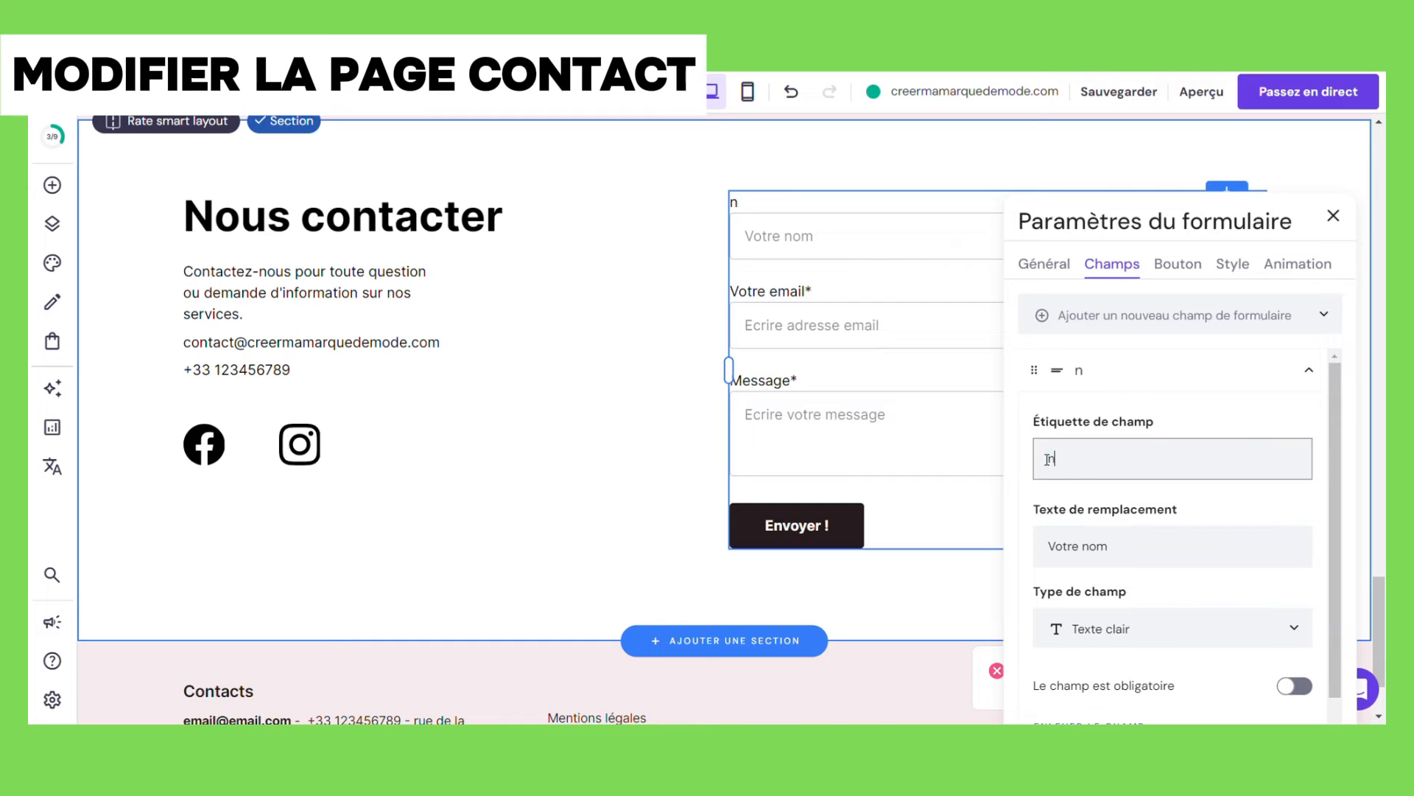
{"action": "type", "text": "ître véritablement"}
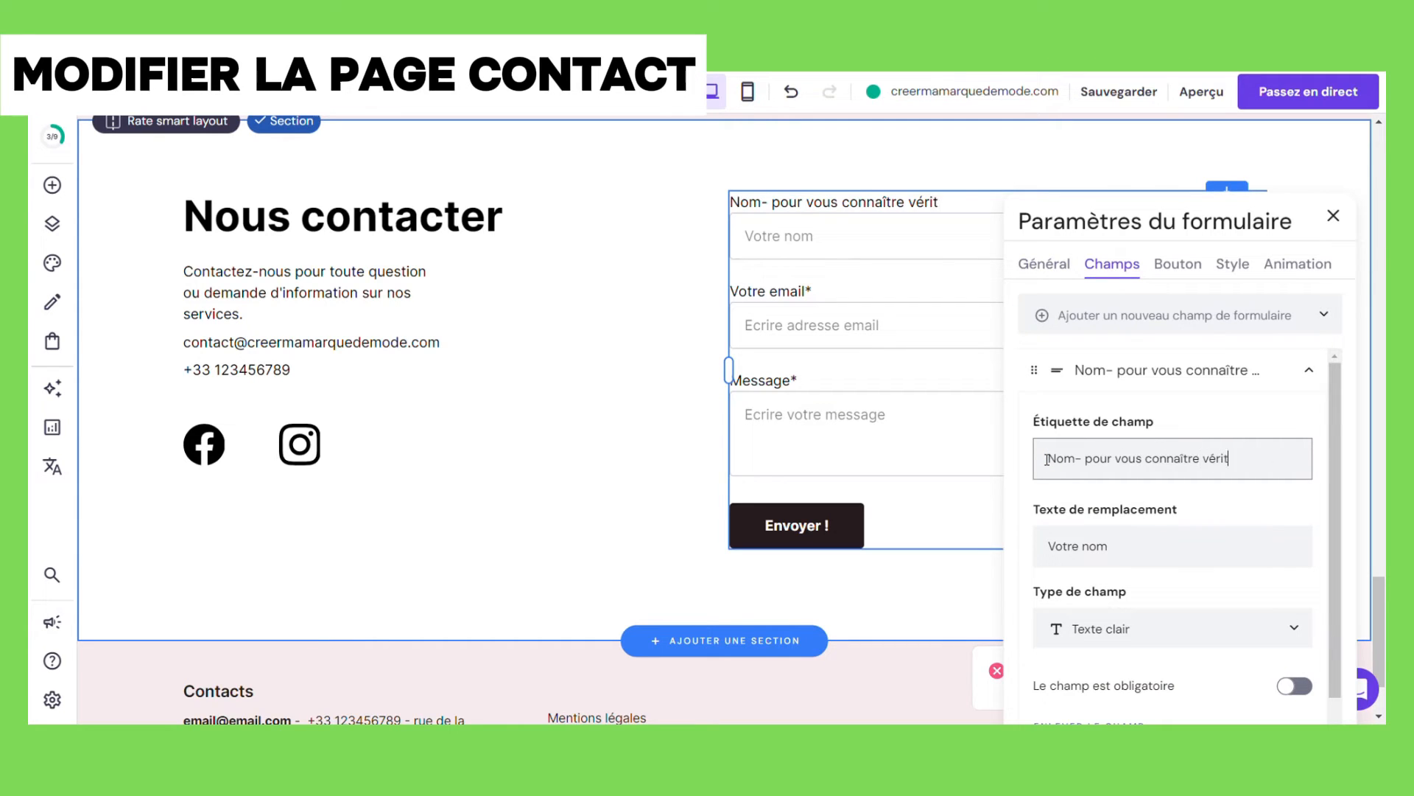
{"action": "left_click", "coordinate": [1081, 458]}
- Set the name field's placeholder text to "Votre nom (et prénom si besoin)"
{"action": "left_click", "coordinate": [1142, 549]}
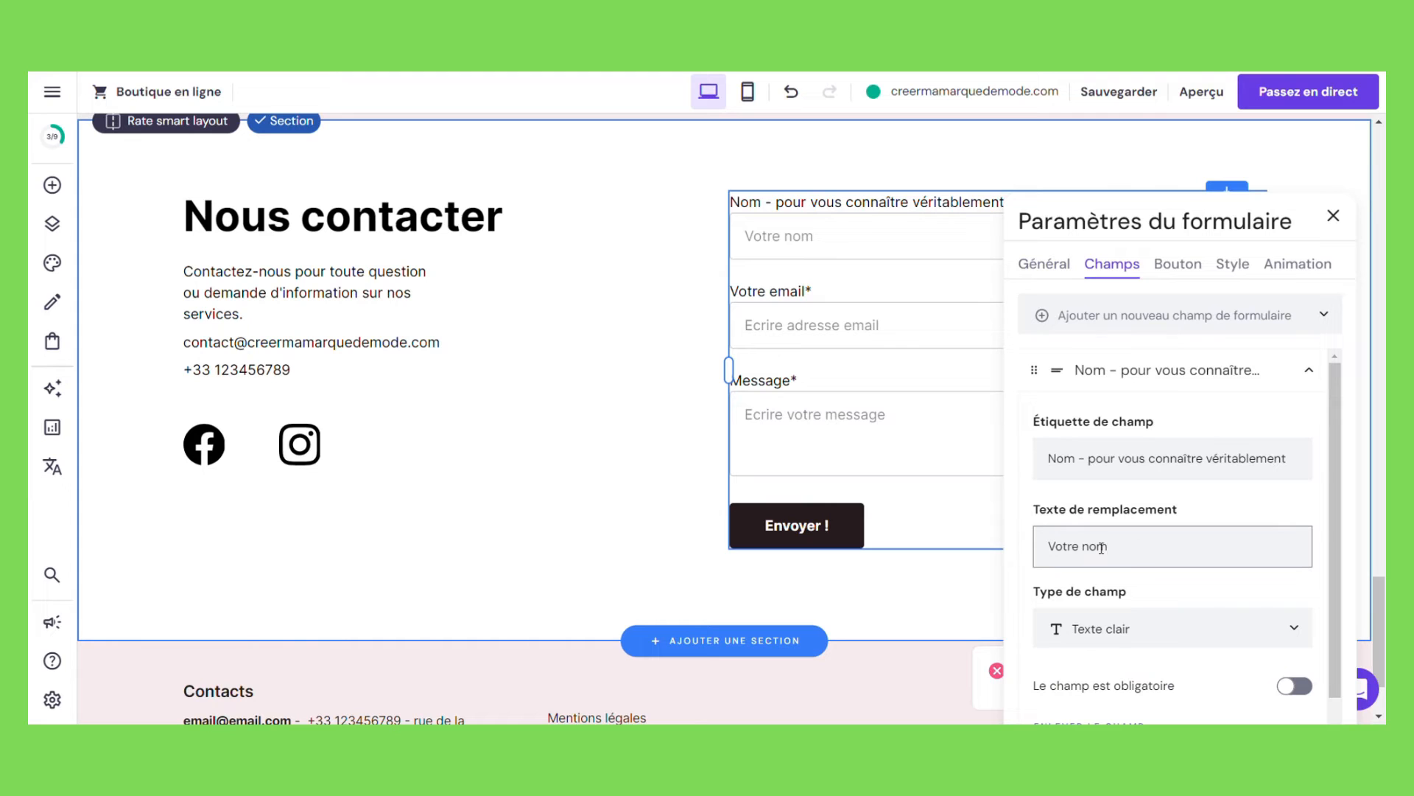
{"action": "type", "text": "rénom si besoin)"}
{"action": "left_click", "coordinate": [1108, 546]}
{"action": "type", "text": "("}
- Enter "Nous vous répondrons au plus vite" in the form's button options, look at the style options and close the form settings
{"action": "left_click", "coordinate": [1179, 266]}
{"action": "left_click_drag", "start_coordinate": [1232, 563], "coordinate": [1030, 559]}
{"action": "left_click", "coordinate": [1108, 575]}
{"action": "type", "text": "Nous vous répondrons au plus vite"}
{"action": "left_click", "coordinate": [1232, 264]}
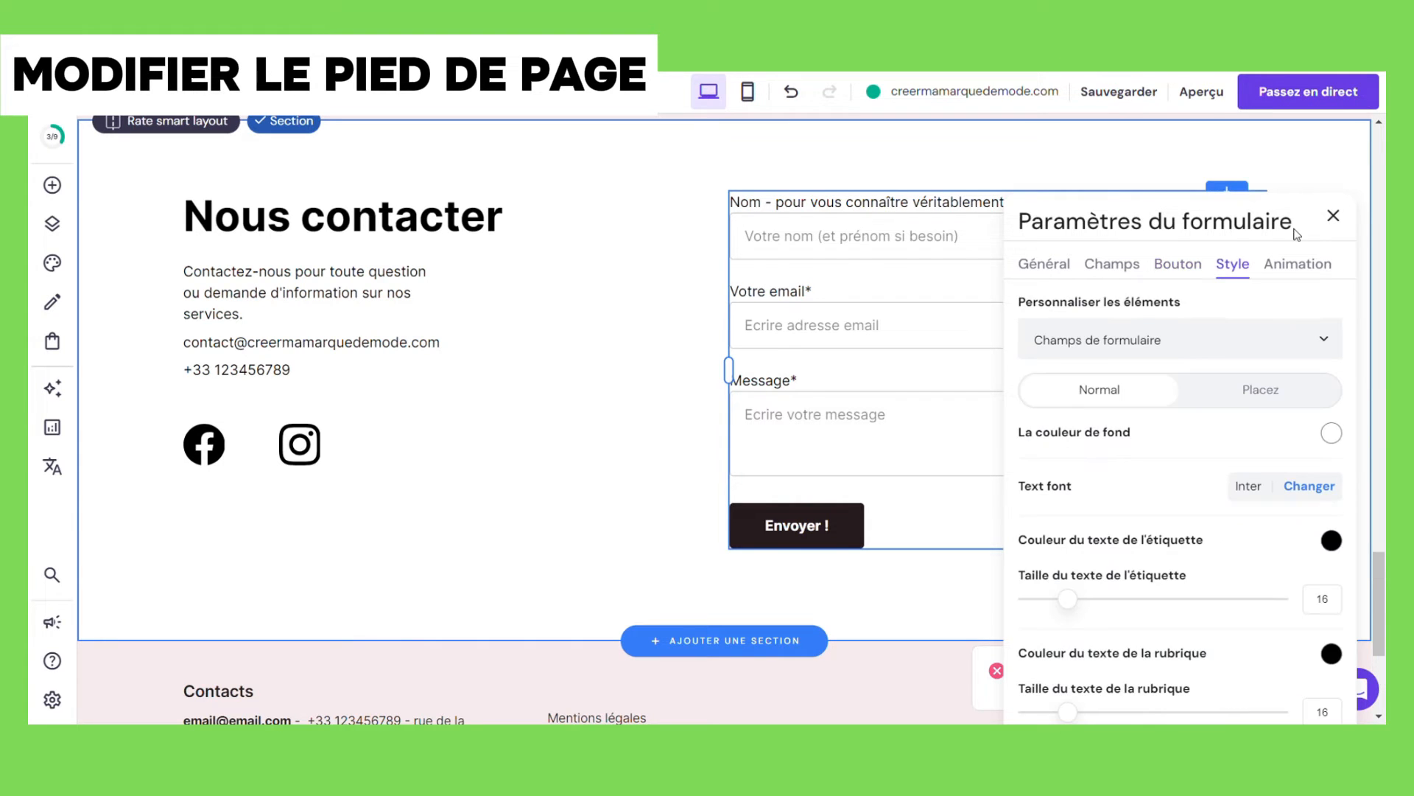
{"action": "left_click", "coordinate": [1334, 217]}
- Dismiss the error notification and correct the footer's contact text to read "Entreprise enregistrée au RCS de Lyon"
{"action": "scroll", "coordinate": [319, 530], "scroll_direction": "down", "scroll_amount": 2}
{"action": "left_click", "coordinate": [319, 625]}
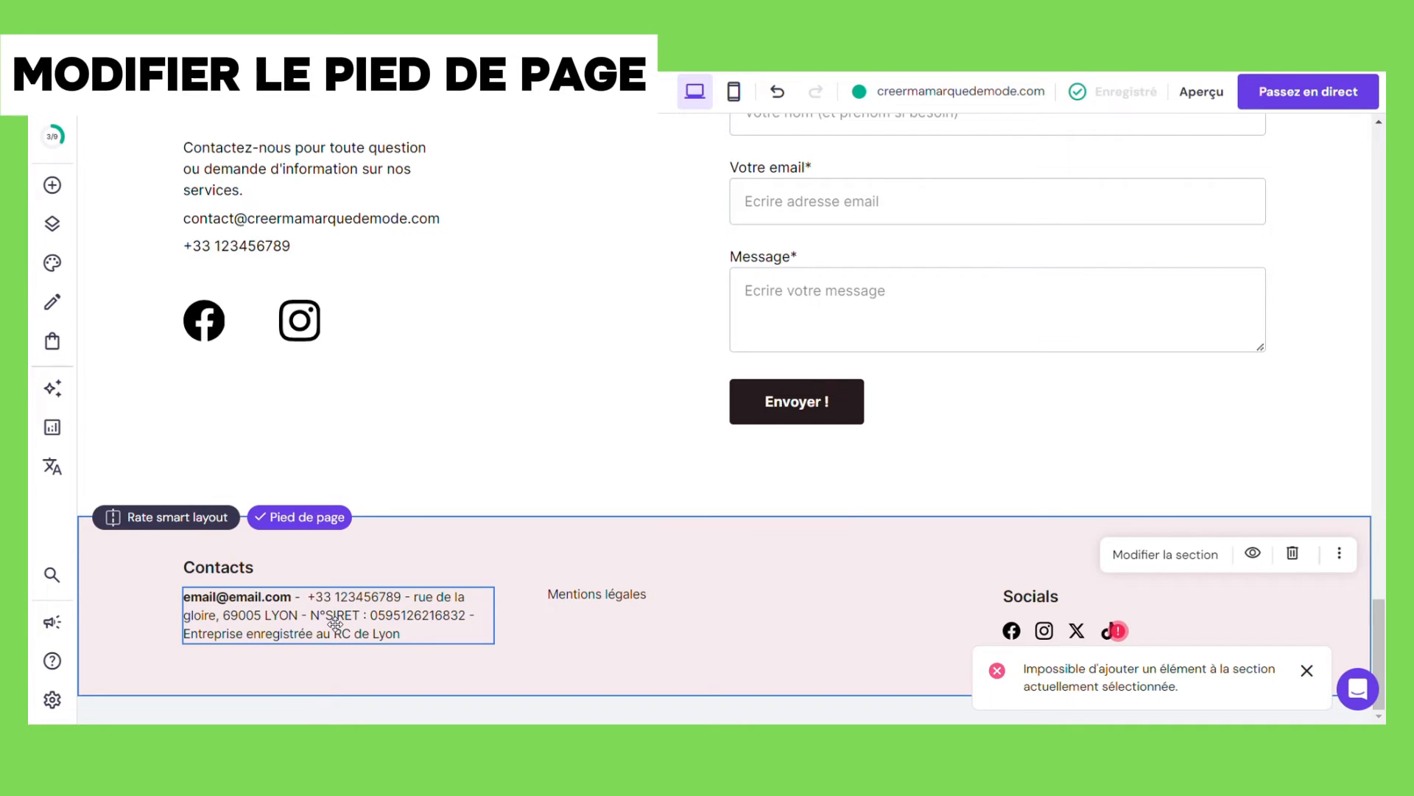
{"action": "left_click", "coordinate": [1308, 671]}
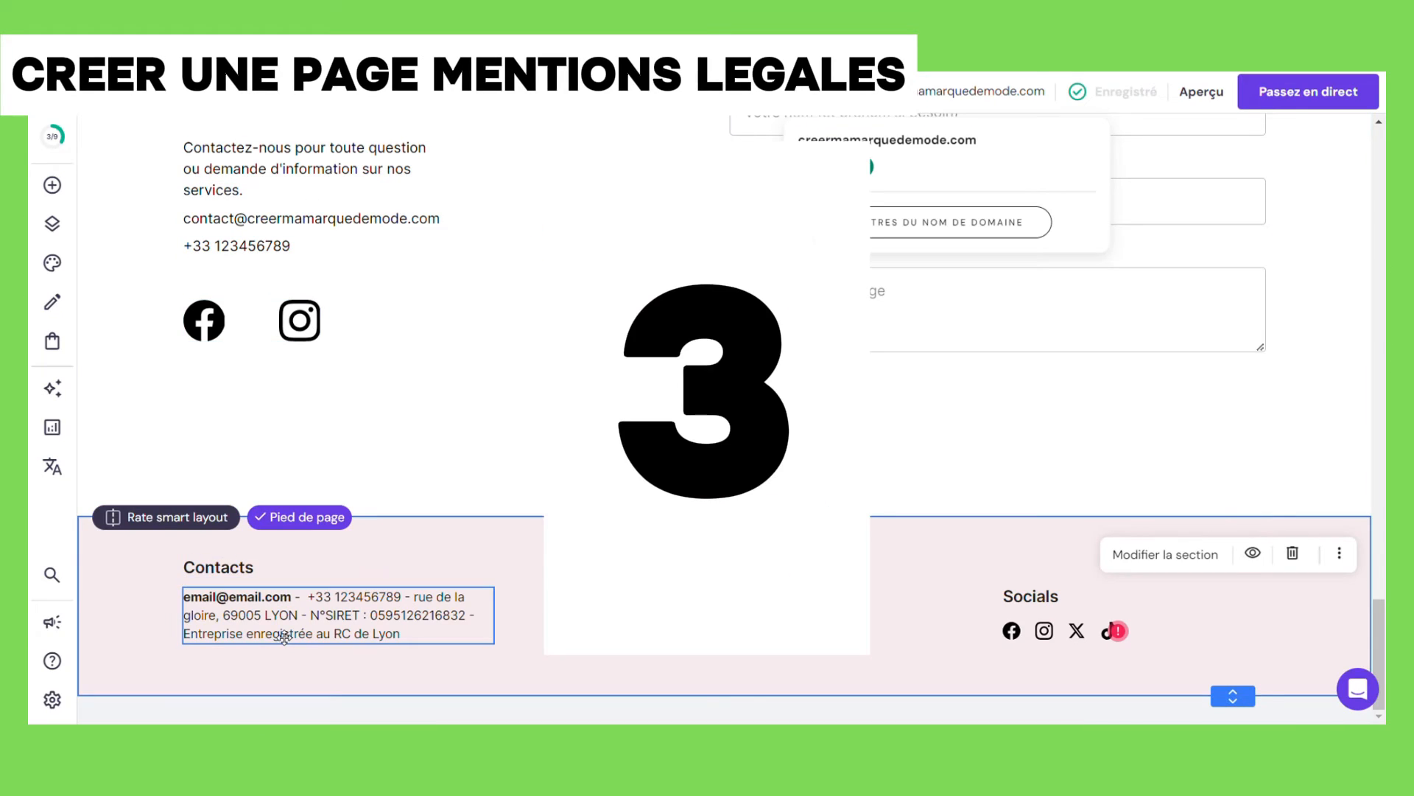
{"action": "left_click", "coordinate": [353, 635]}
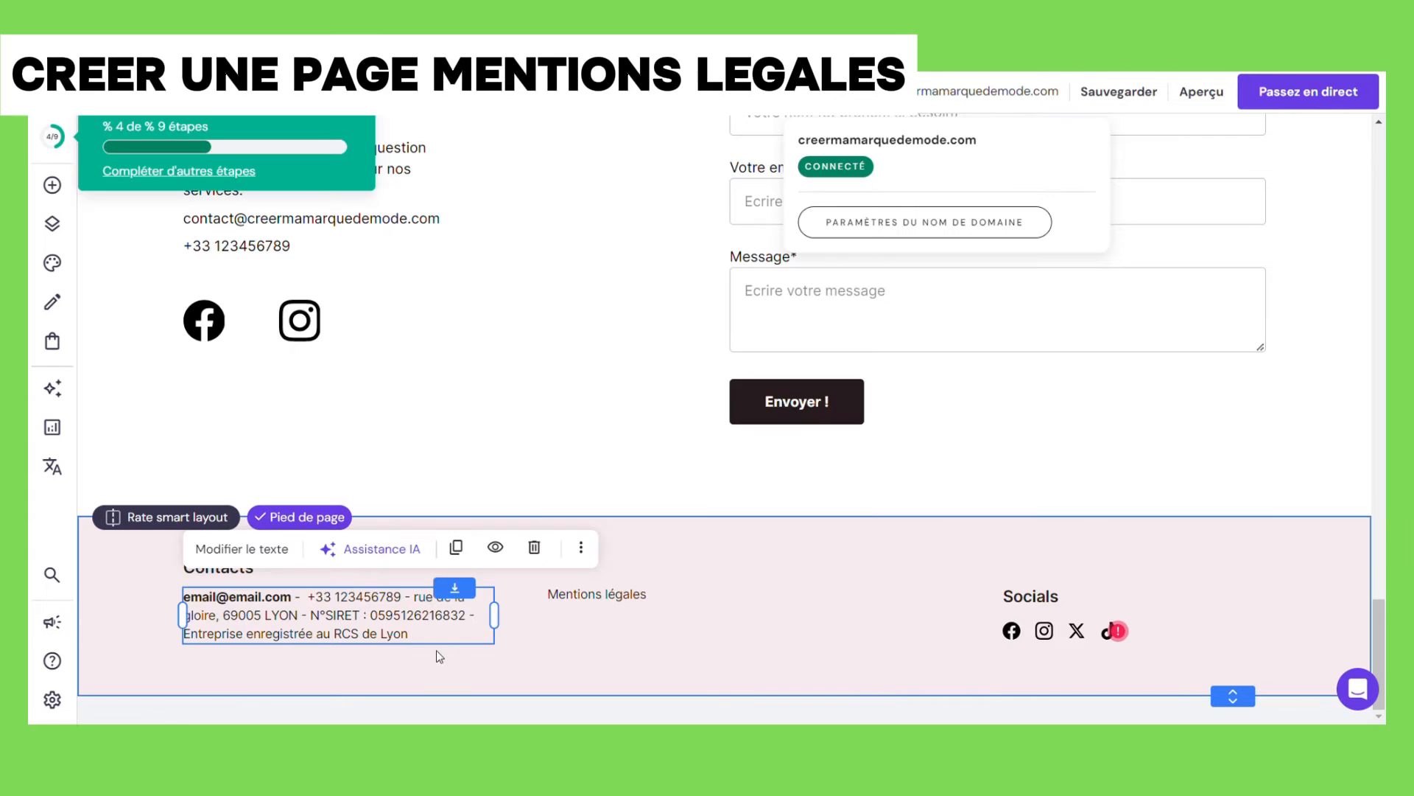
- Delete the existing "Politique de confidentialité" page from the site's main navigation
{"action": "scroll", "coordinate": [643, 476], "scroll_direction": "up", "scroll_amount": 3}
{"action": "scroll", "coordinate": [644, 476], "scroll_direction": "up", "scroll_amount": 5}
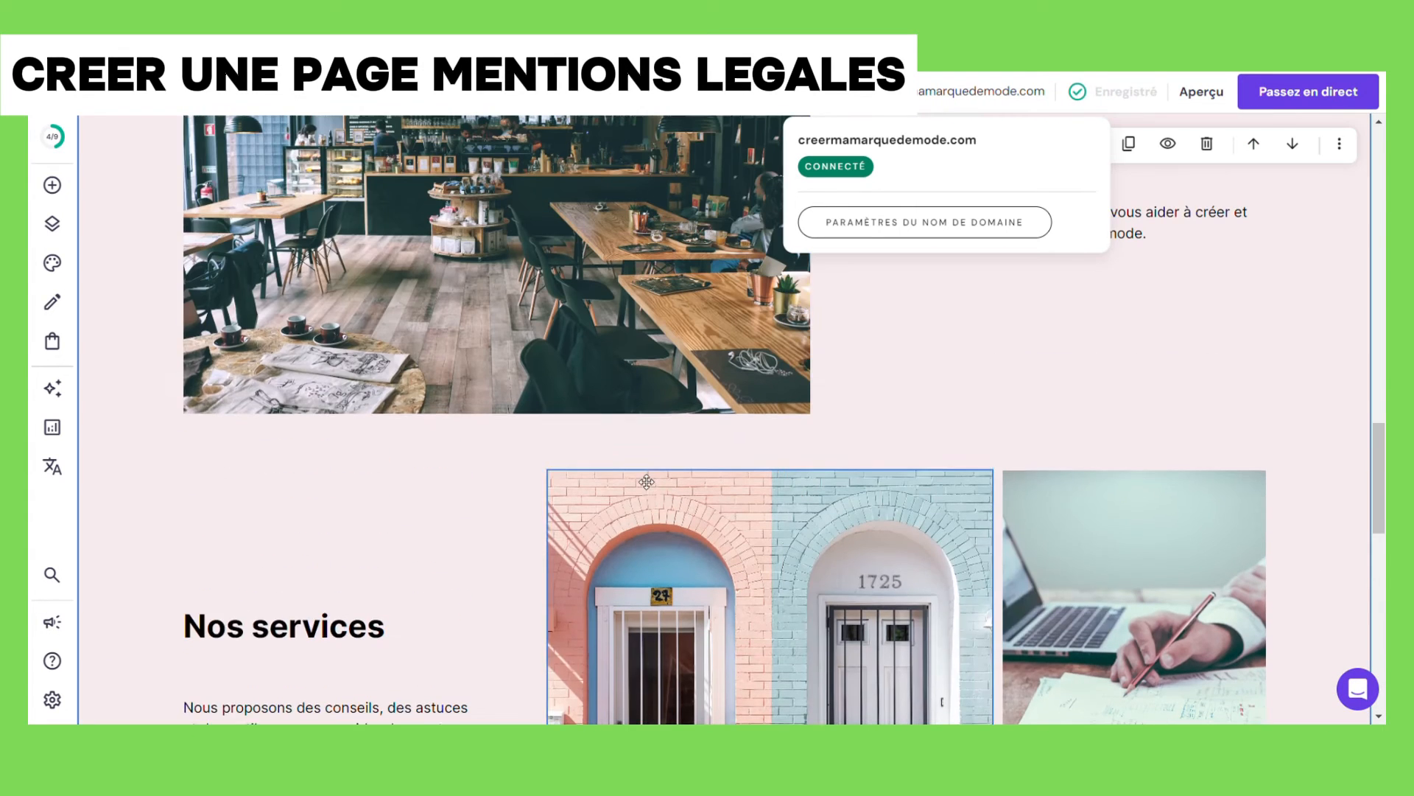
{"action": "left_click", "coordinate": [52, 185]}
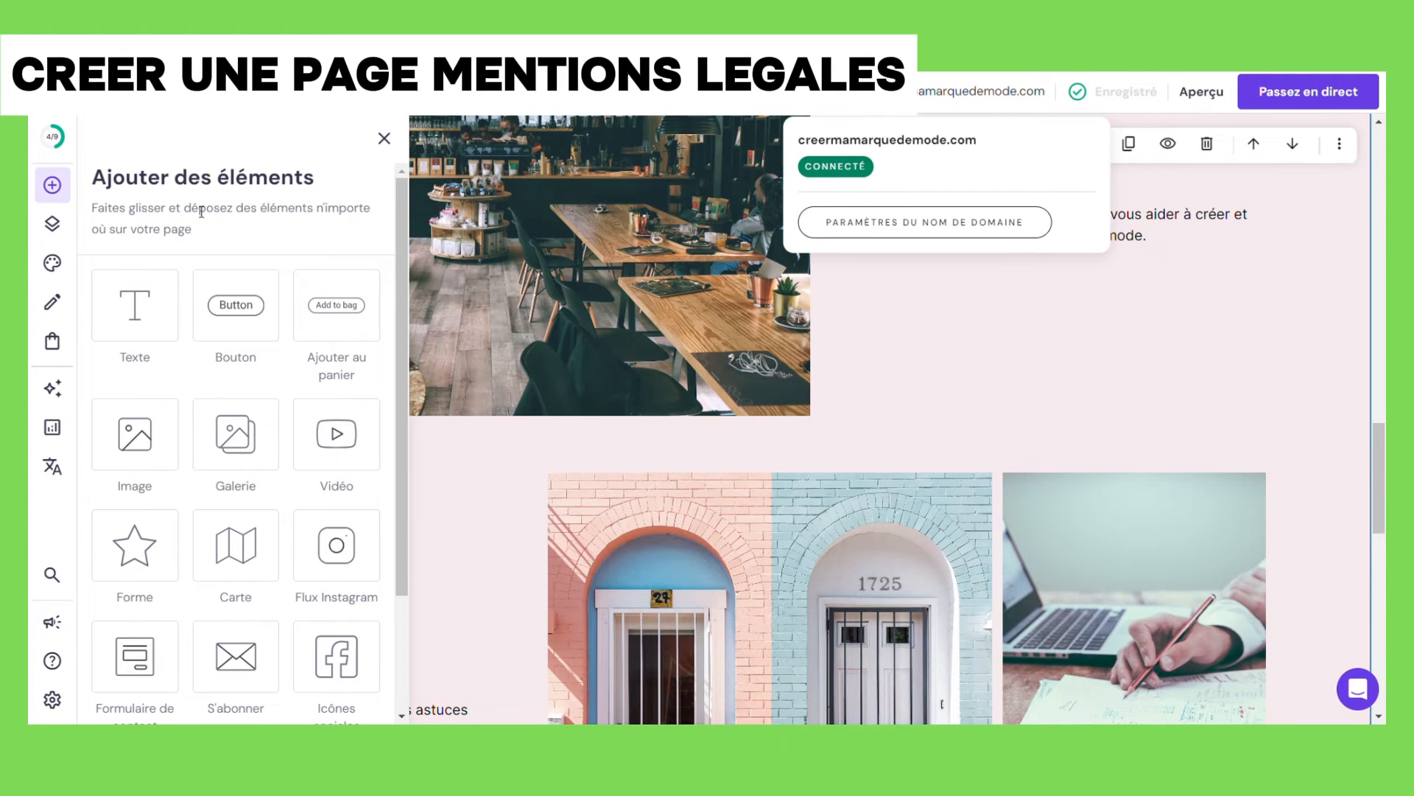
{"action": "left_click", "coordinate": [54, 226]}
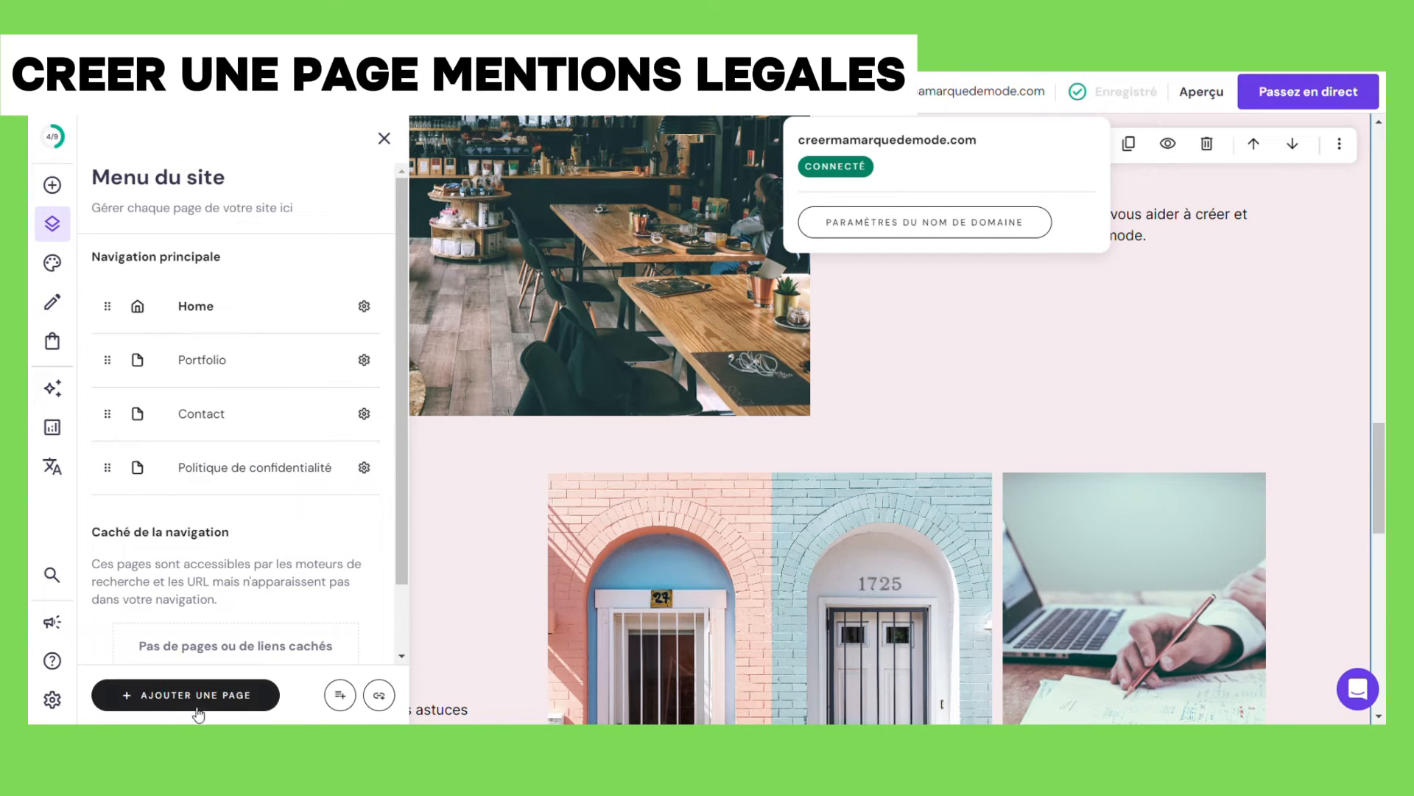
{"action": "left_click", "coordinate": [363, 467]}
{"action": "left_click", "coordinate": [449, 454]}
{"action": "left_click", "coordinate": [818, 472]}
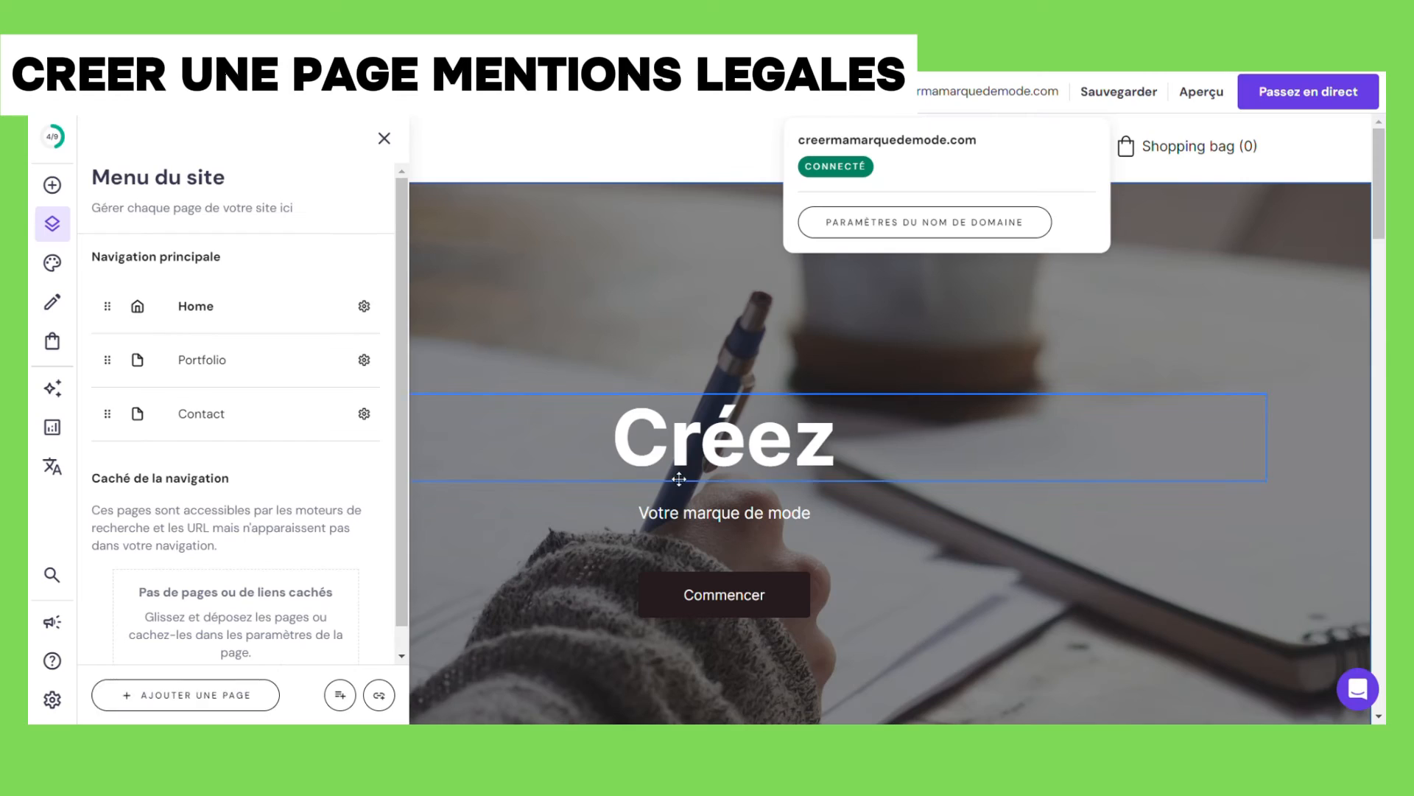
- Add a "Politique de confidentialité" template page for the company "CREER MA MARQUE DE MODE" and the website "CREERMAMARQUEDEMODE"
{"action": "left_click", "coordinate": [210, 696]}
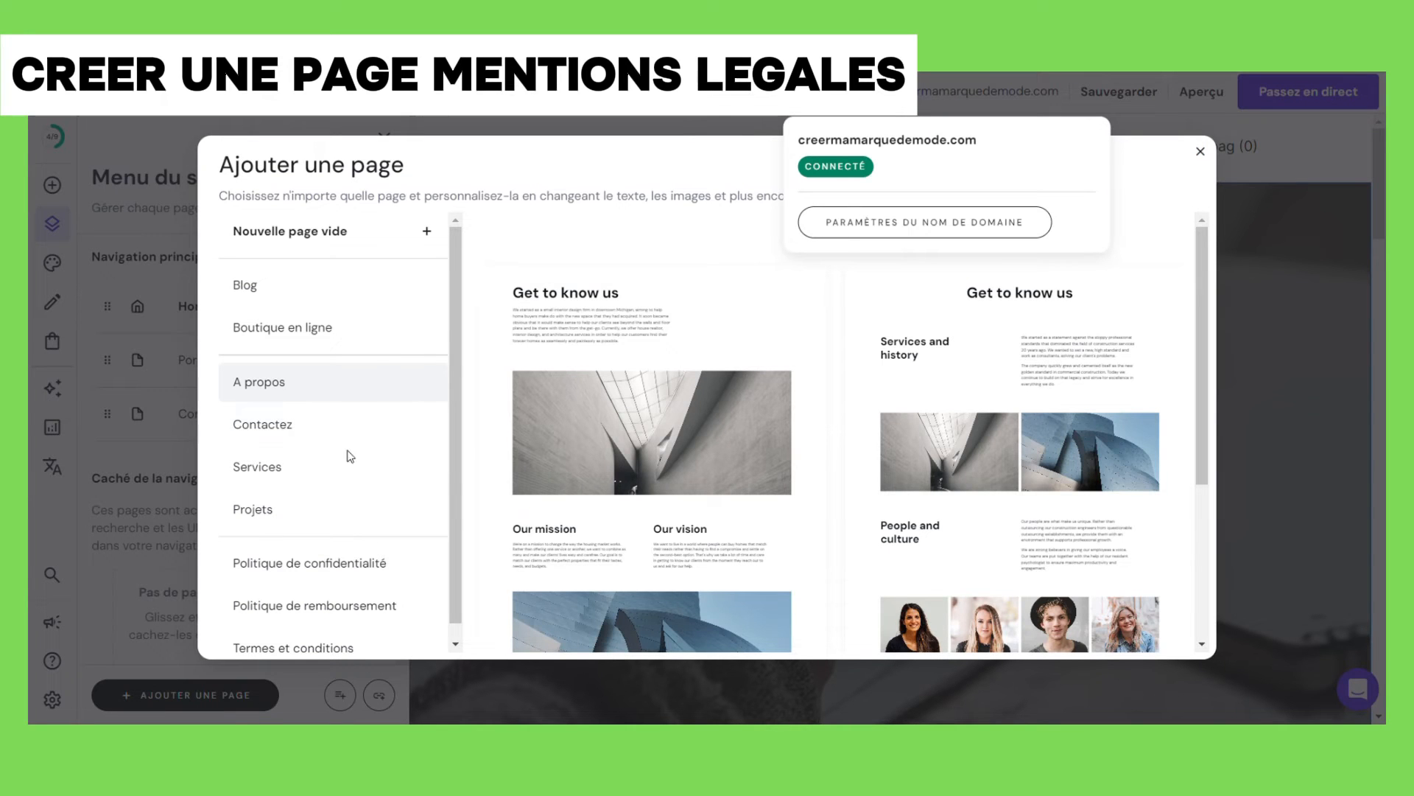
{"action": "scroll", "coordinate": [346, 542], "scroll_direction": "down", "scroll_amount": 1}
{"action": "left_click", "coordinate": [345, 554]}
{"action": "left_click", "coordinate": [622, 455]}
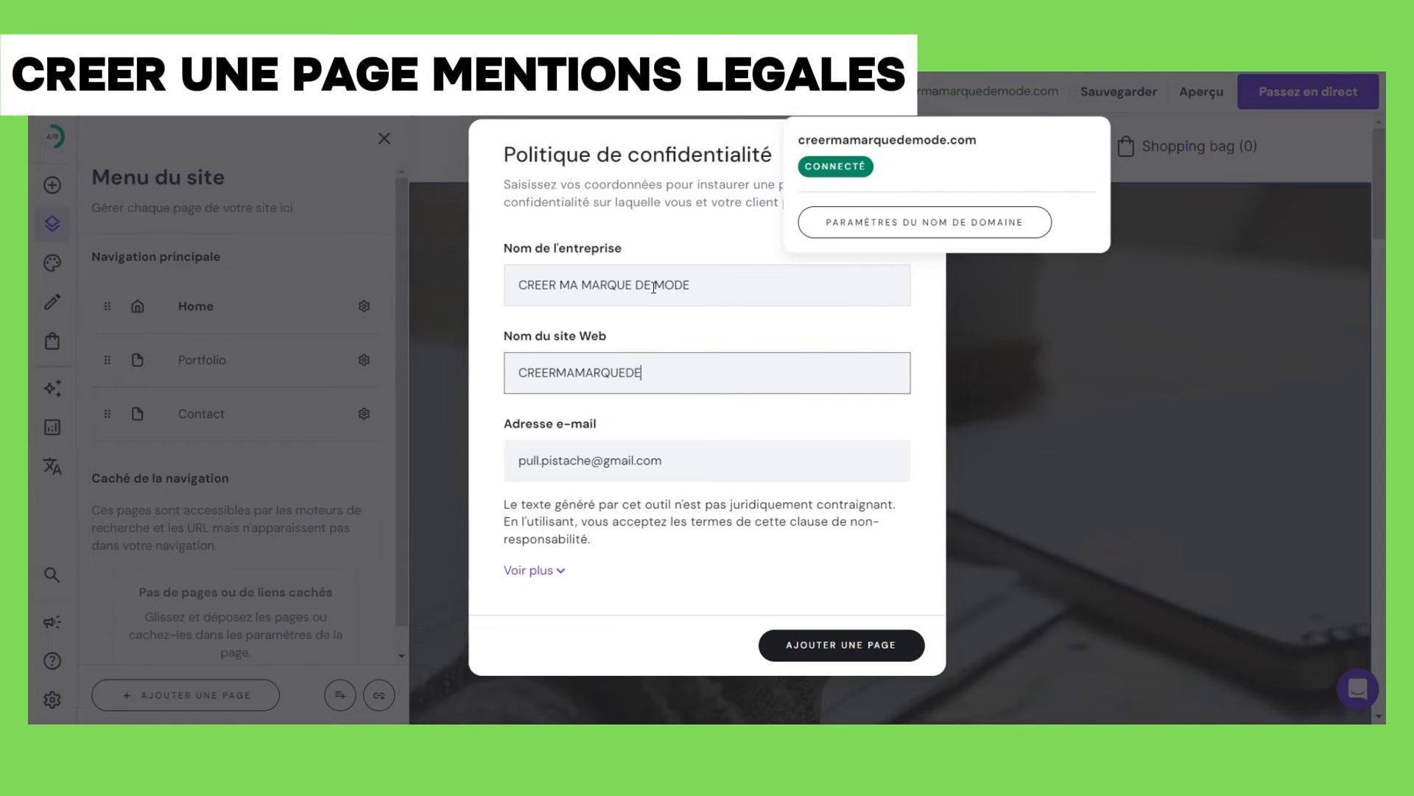
{"action": "type", "text": "MODE"}
{"action": "key", "text": "Tab"}
{"action": "left_click", "coordinate": [841, 644]}
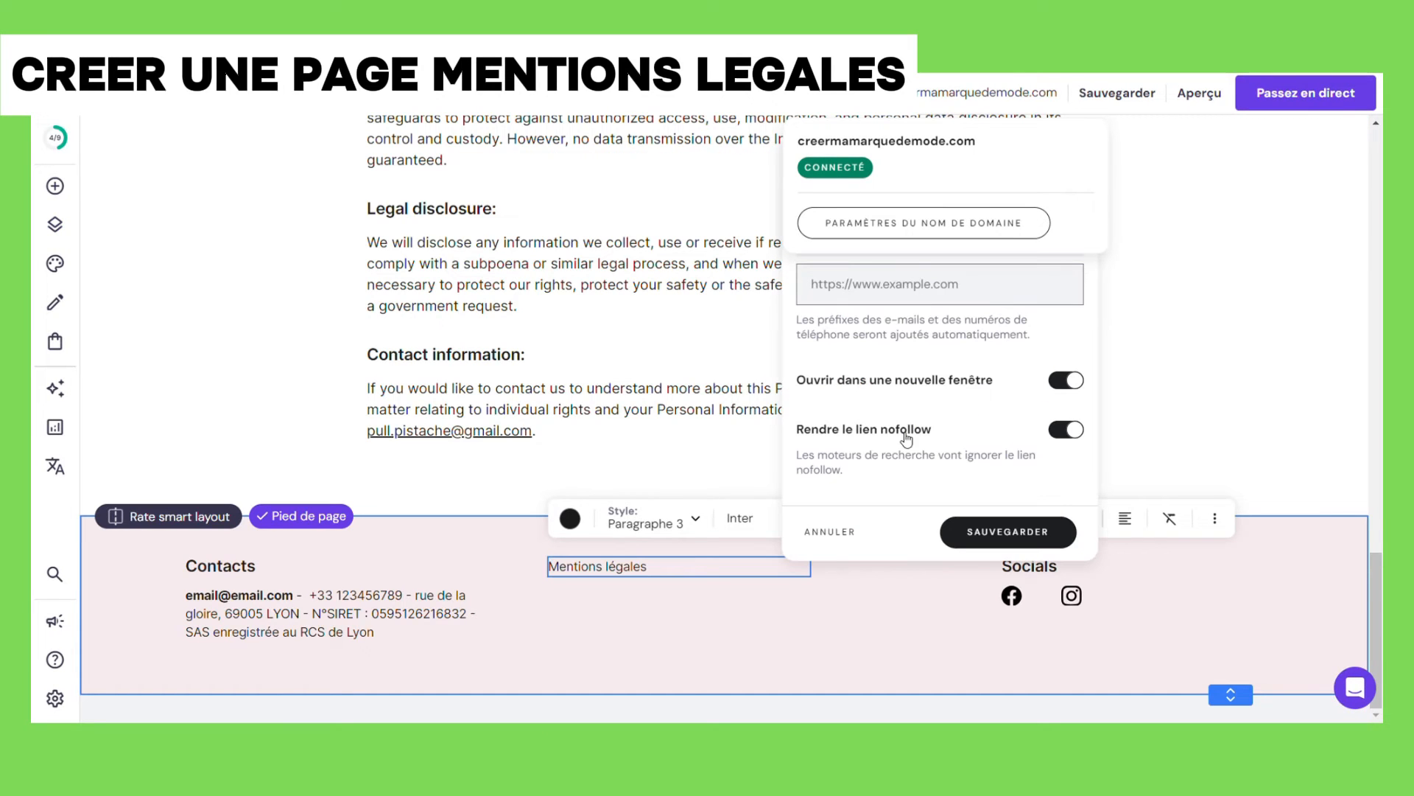
- Link the footer's "Mentions légales" text to the "Politique de confidentialité" page and save the link
{"action": "scroll", "coordinate": [925, 490], "scroll_direction": "up", "scroll_amount": 3}
{"action": "left_click", "coordinate": [919, 359]}
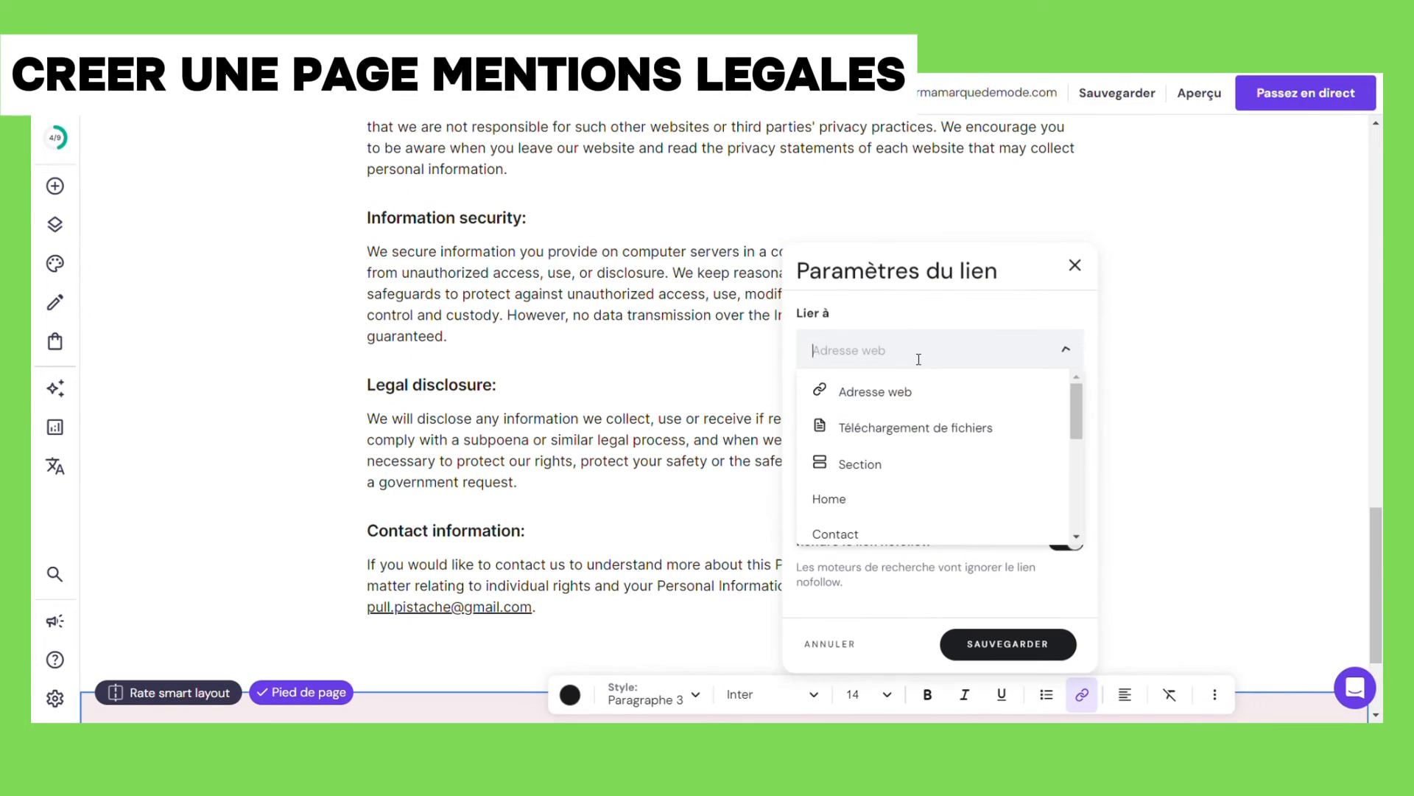
{"action": "scroll", "coordinate": [854, 504], "scroll_direction": "down", "scroll_amount": 5}
{"action": "scroll", "coordinate": [854, 499], "scroll_direction": "up", "scroll_amount": 4}
{"action": "scroll", "coordinate": [854, 501], "scroll_direction": "down", "scroll_amount": 5}
{"action": "left_click", "coordinate": [912, 532]}
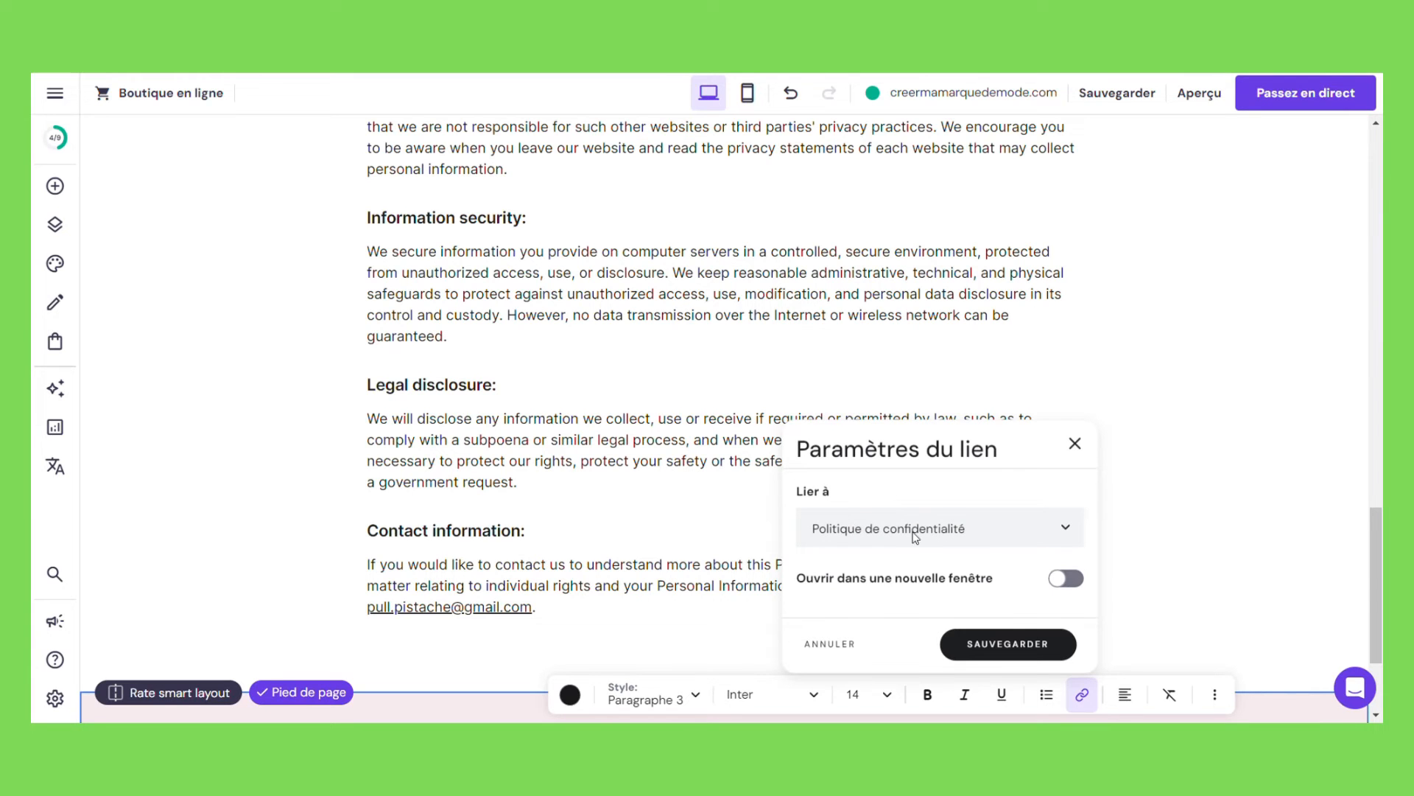
{"action": "left_click", "coordinate": [1006, 644]}
- Add the heading "Mentions légales" above "Privacy Policy" and consult the legal notice page of the Soeur website as an example
{"action": "scroll", "coordinate": [654, 401], "scroll_direction": "up", "scroll_amount": 10}
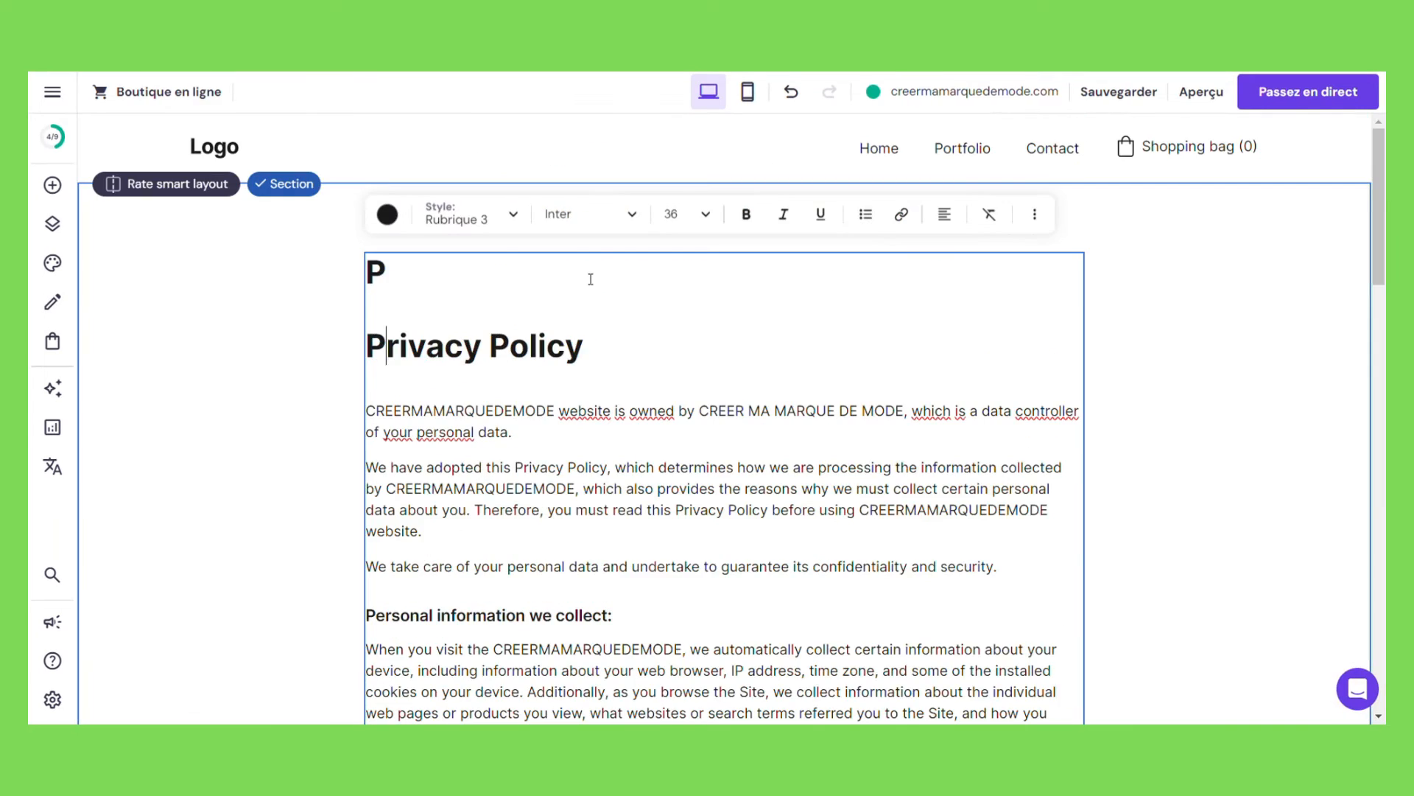
{"action": "type", "text": "légales"}
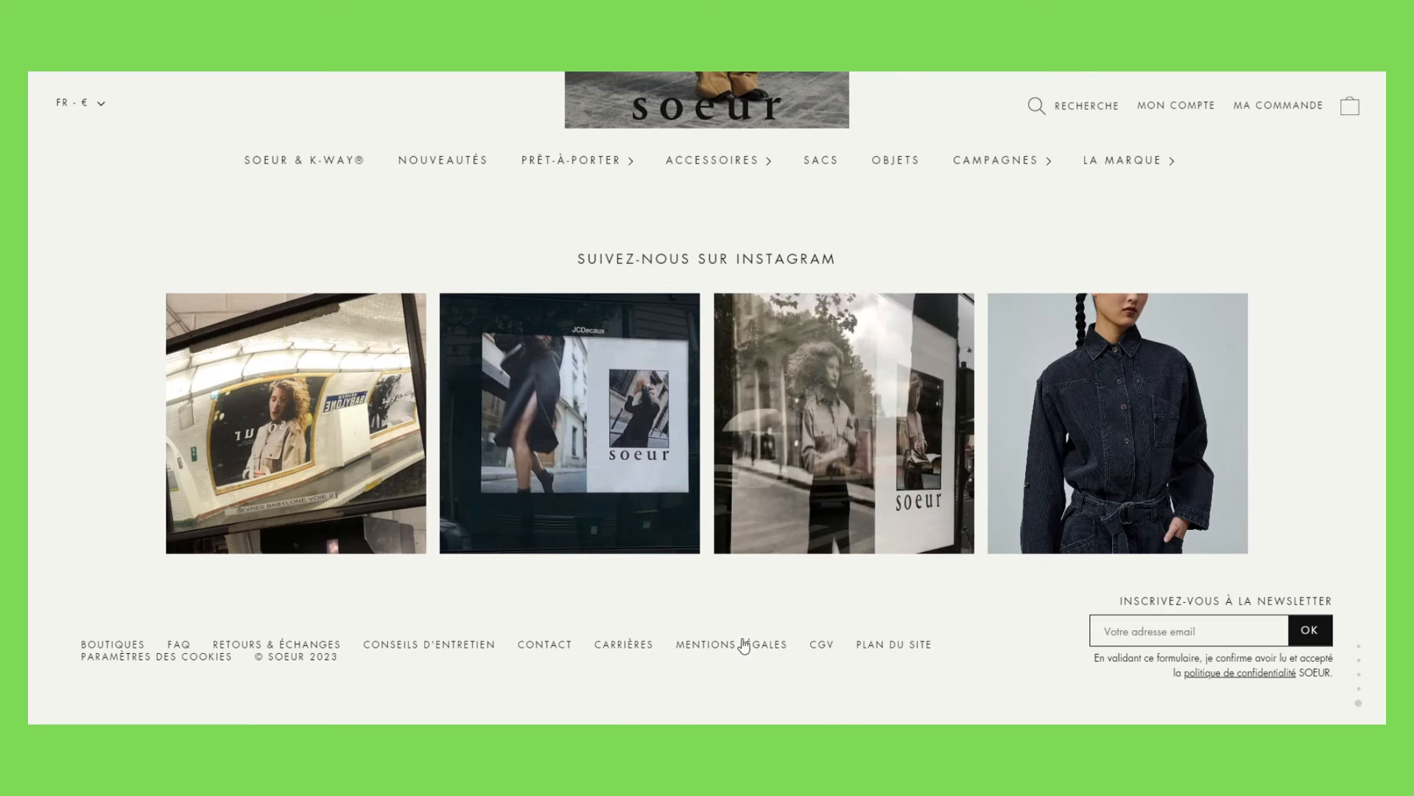
{"action": "left_click", "coordinate": [732, 644]}
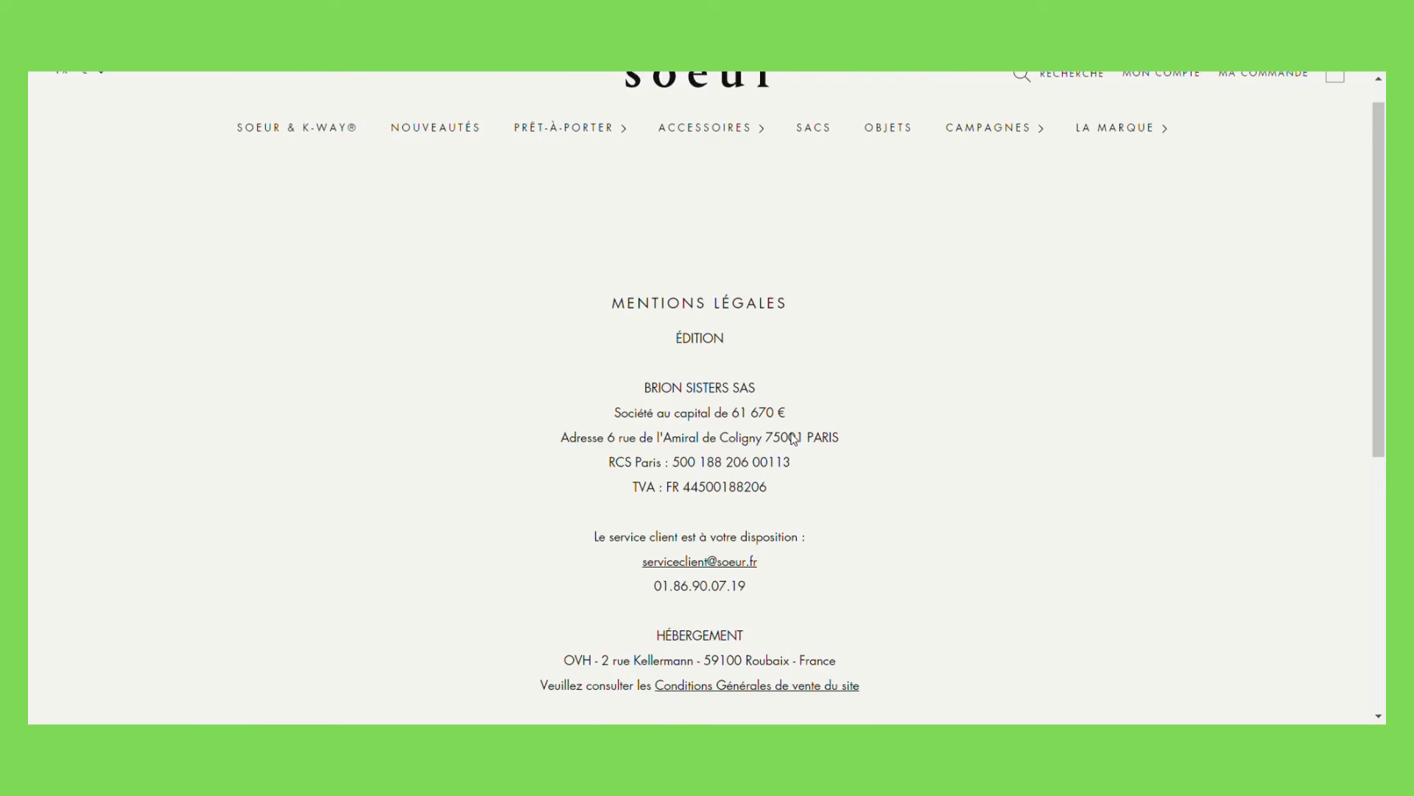
{"action": "scroll", "coordinate": [646, 336], "scroll_direction": "down", "scroll_amount": 1}
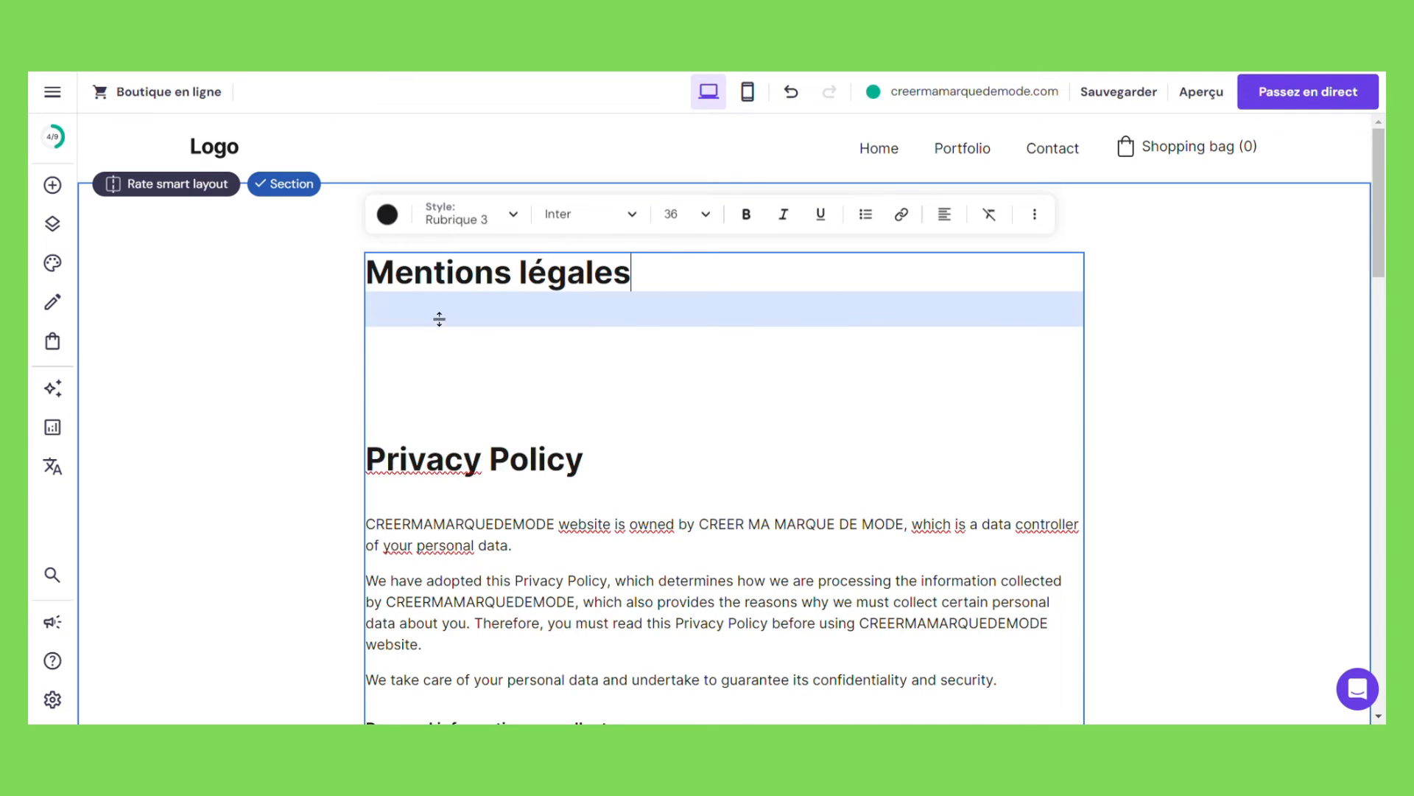
- Add company details under "Mentions légales": SAS au capital de 100 000 €, RCS de Bordeaux, créée le 01 février 2023, director, SIRET and TVA numbers
{"action": "key", "text": "Return"}
{"action": "type", "text": "CREER MA MARQUE DE MODE - SAS au capital de 100 000 € - Enregistrée au RCS de Bordeaux - Cré"}
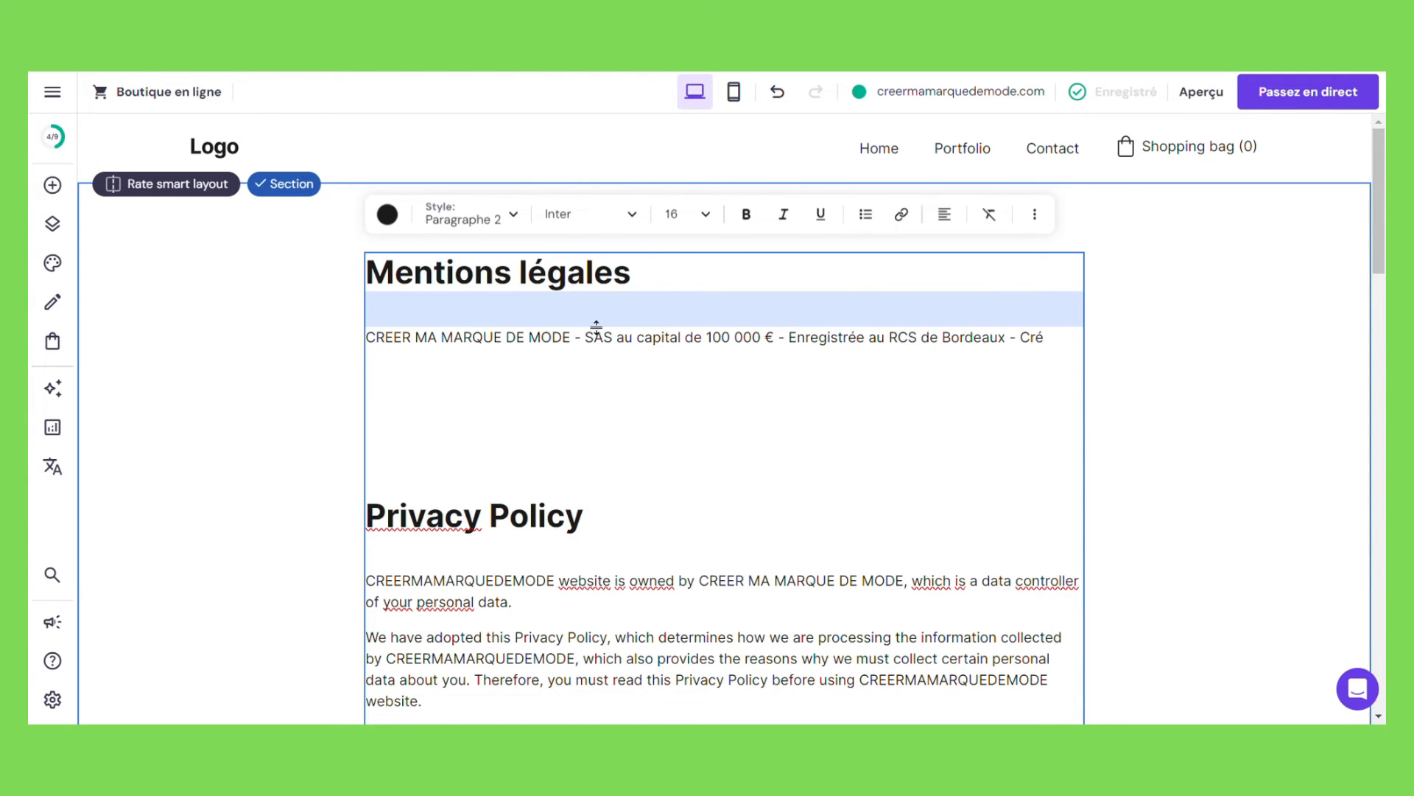
{"action": "type", "text": "e le 01 février 2023 - Dirigiée par Mme.... -"}
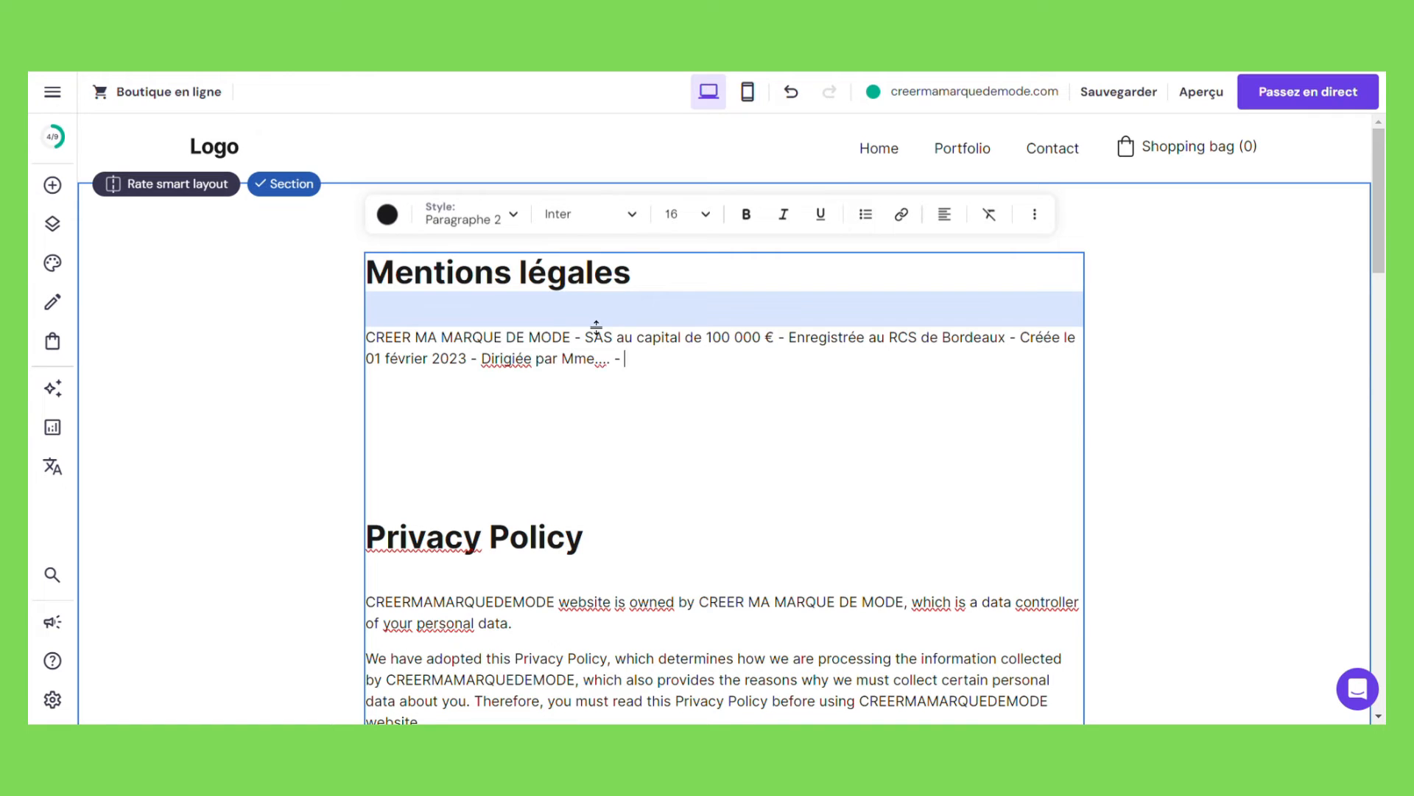
{"action": "left_click", "coordinate": [517, 360]}
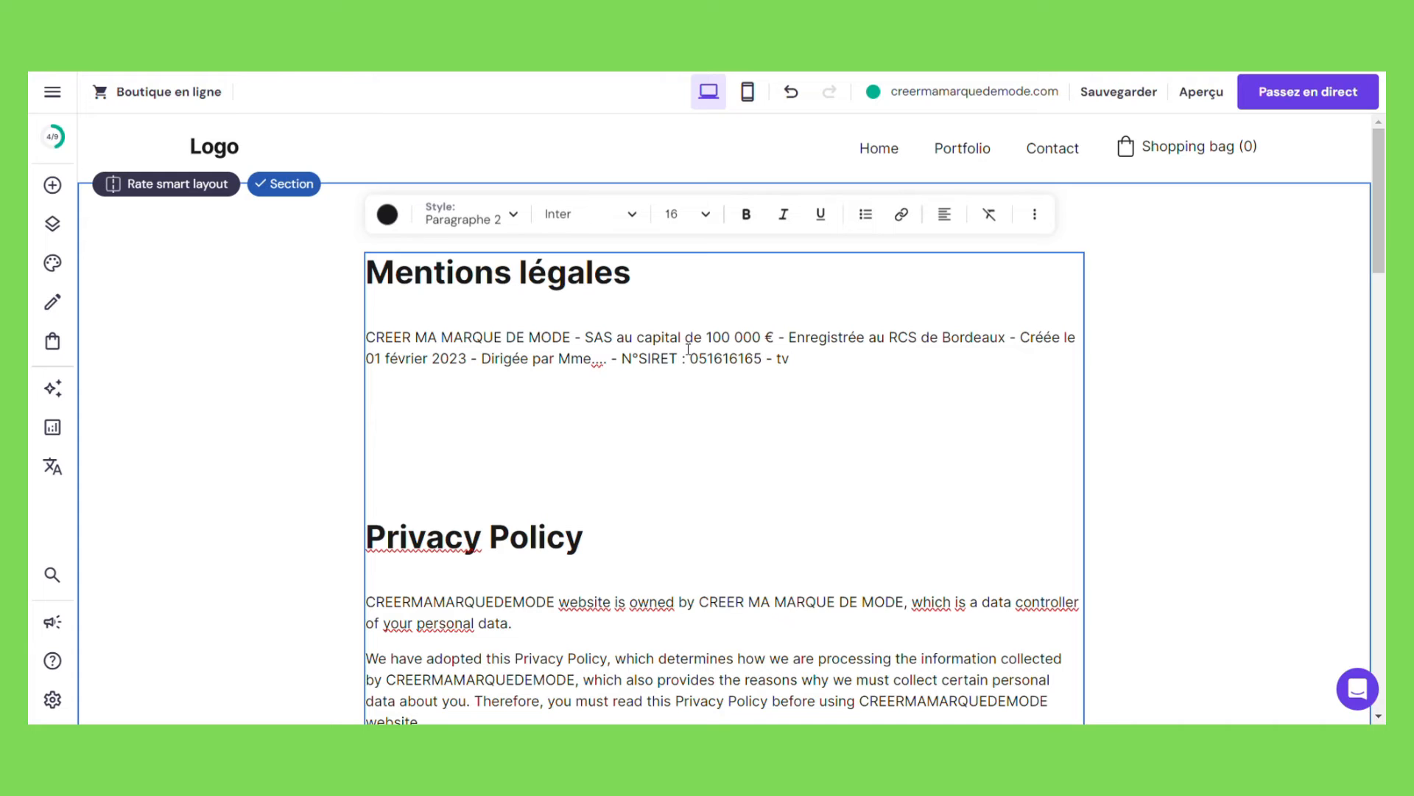
{"action": "type", "text": "34556"}
{"action": "key", "text": "Return"}
{"action": "key", "text": "Return"}
{"action": "type", "text": "Hebergeur : Hostinger - www.hostinger.fr -"}
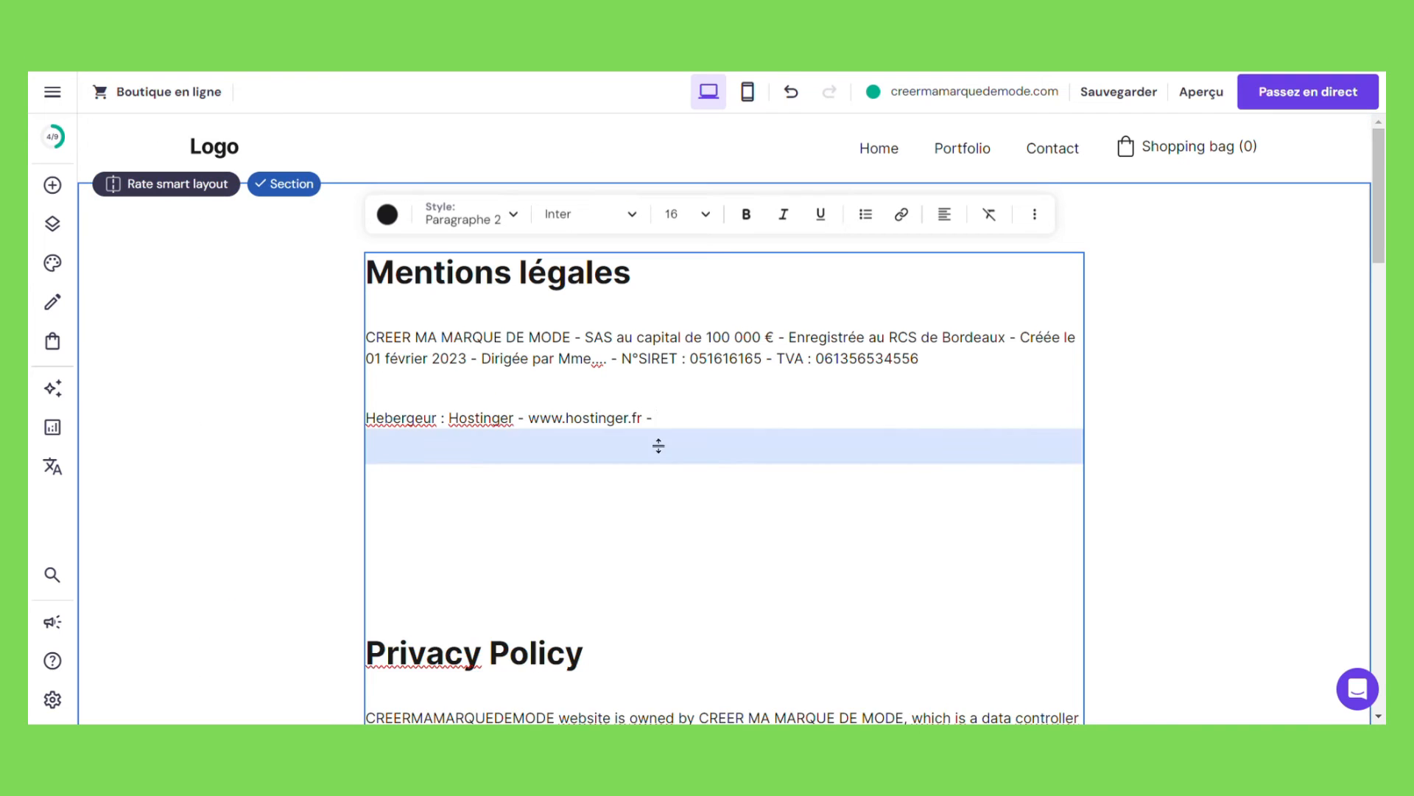
{"action": "type", "text": "L'hébergement de ce site est assuré par la société HOSTINGER INTERNATIONAL LTD, dont le siège social se situe 61 Lordou Vironos Street, 6023 Larnaca, Chypre, joignable par le moyen suivant : https://www.hostinger.fr/contact"}
{"action": "left_click", "coordinate": [746, 215]}
{"action": "left_click", "coordinate": [746, 215]}
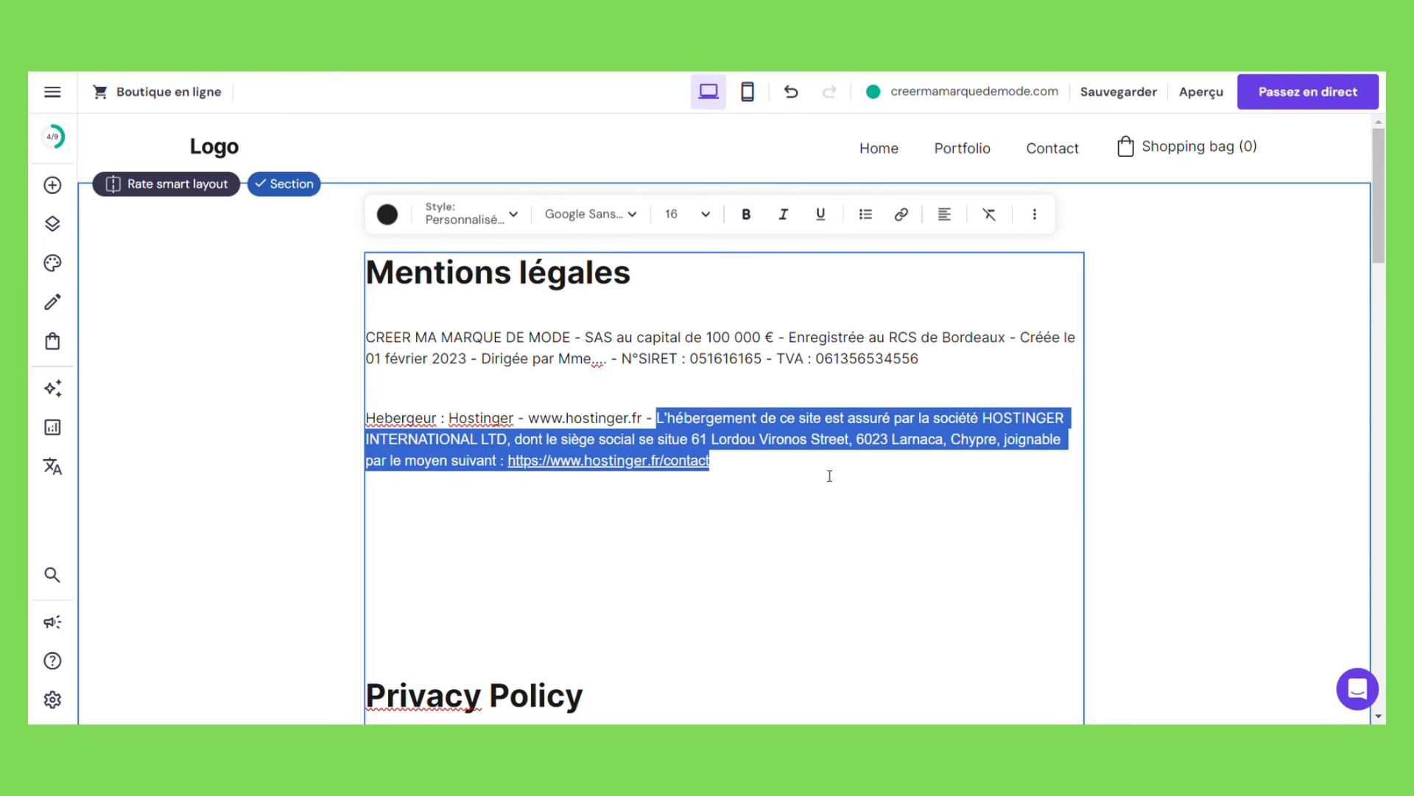
{"action": "left_click", "coordinate": [1193, 435]}
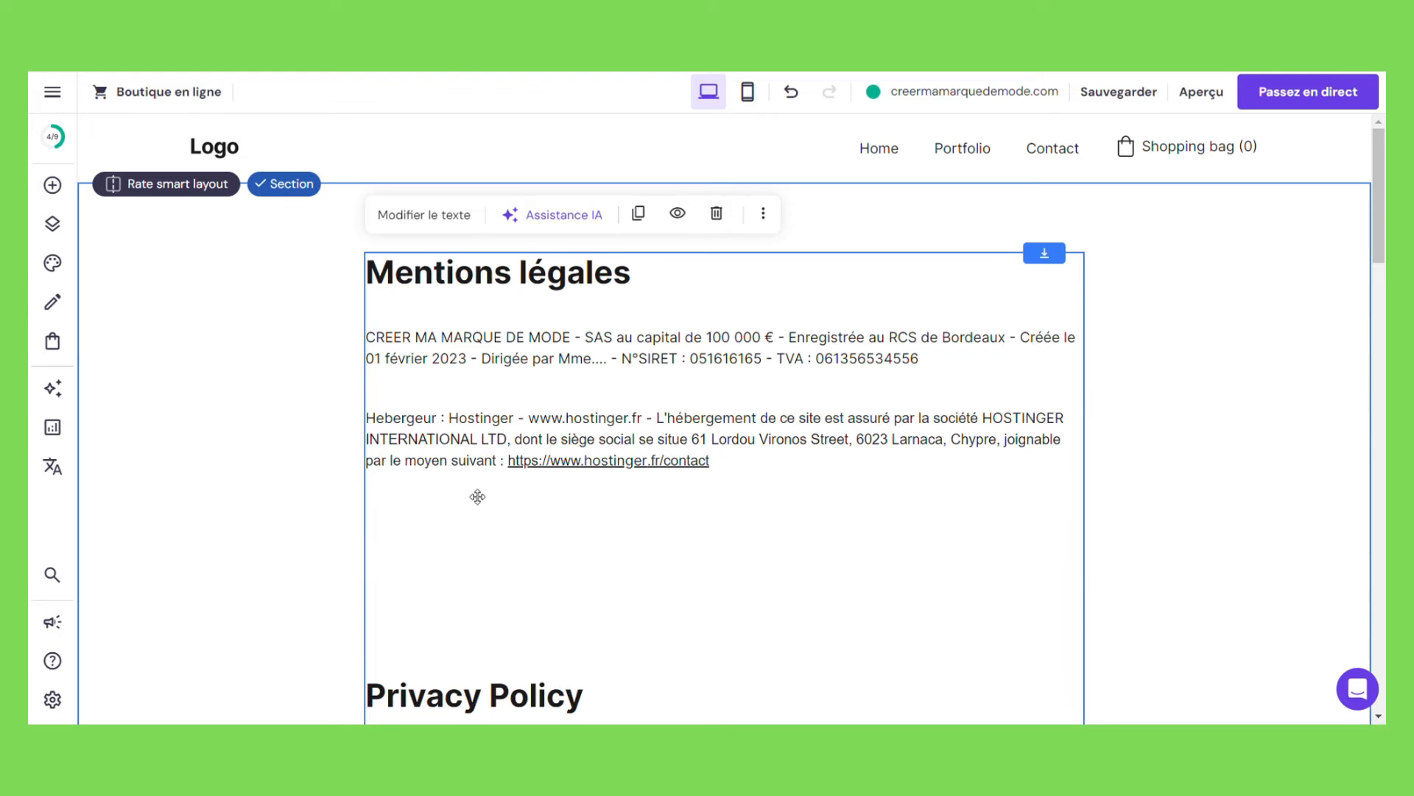
- Publish the website live without editing the mobile version
{"action": "left_click", "coordinate": [1297, 91]}
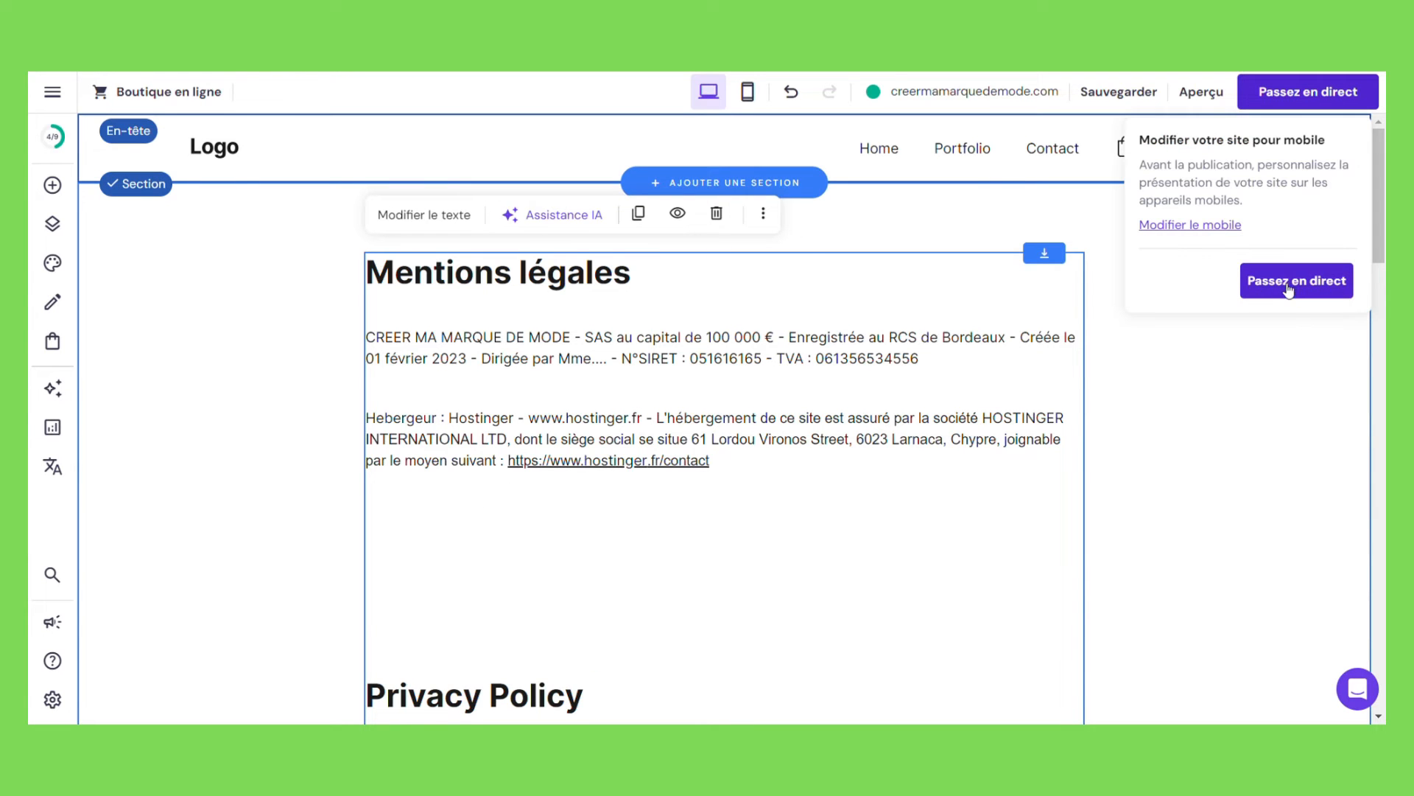
{"action": "left_click", "coordinate": [1290, 287]}
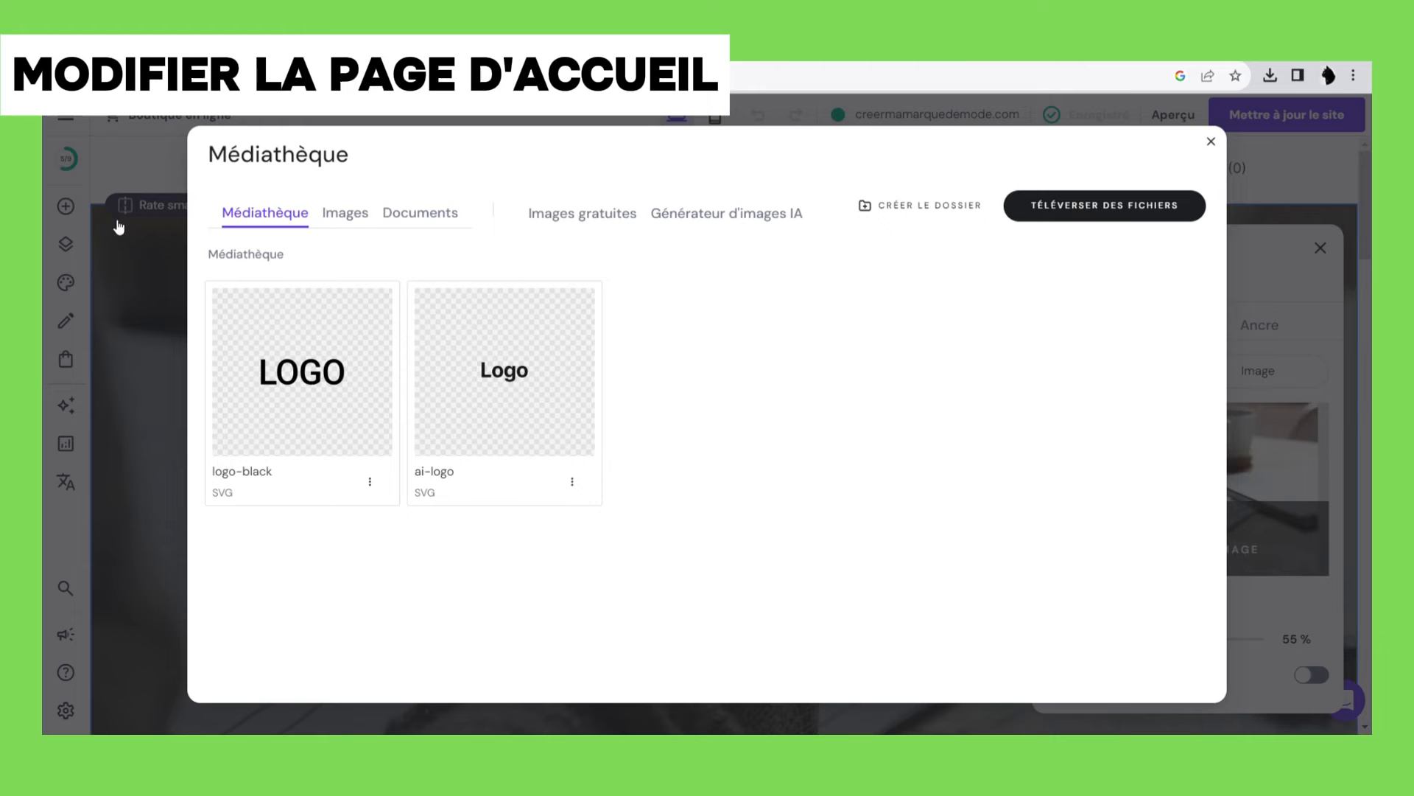
- Give the home page banner the sunglasses photo, the heading "Hello" and the subtitle "Des astuces et des conseils pour créer votre marque de mode"
{"action": "left_click", "coordinate": [306, 360]}
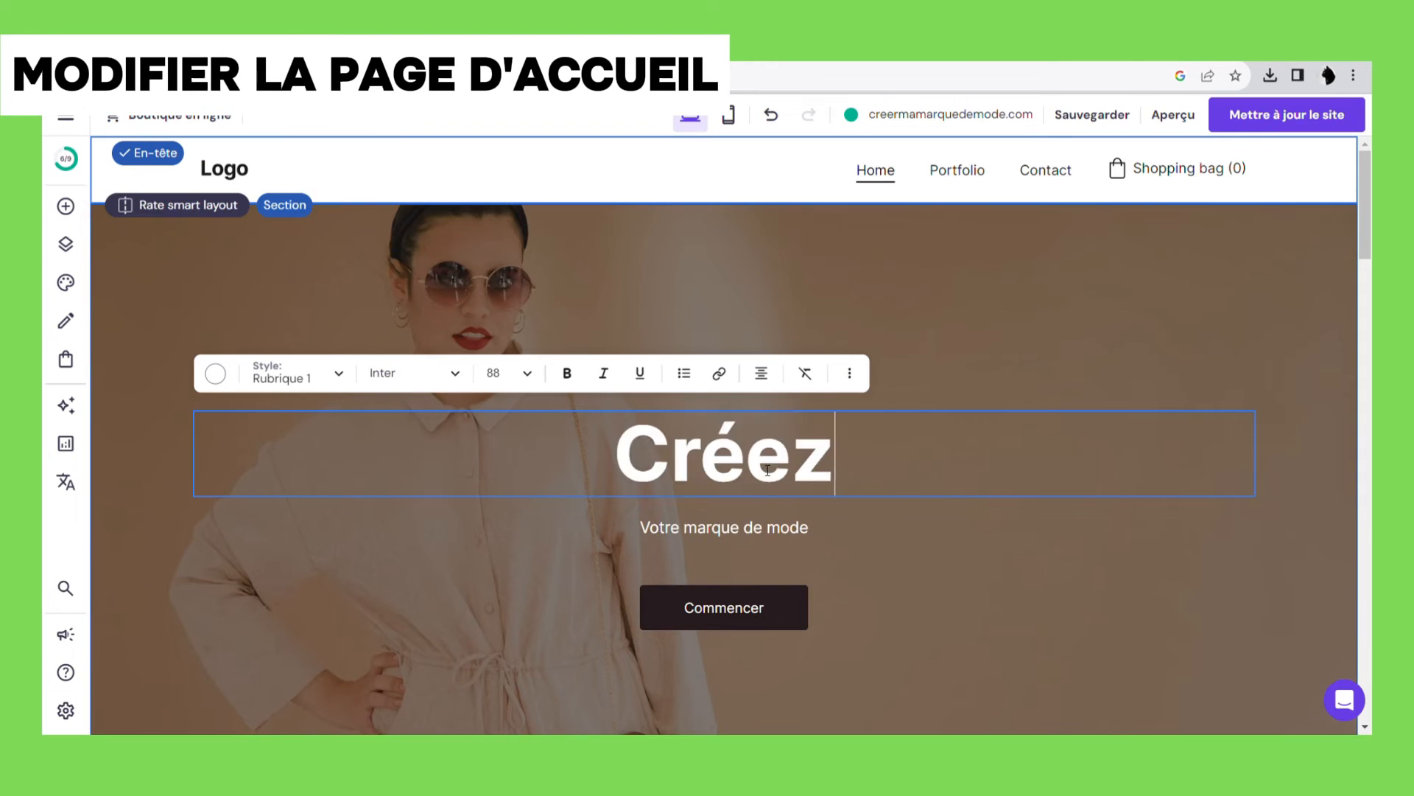
{"action": "type", "text": "Hello"}
{"action": "left_click", "coordinate": [648, 532]}
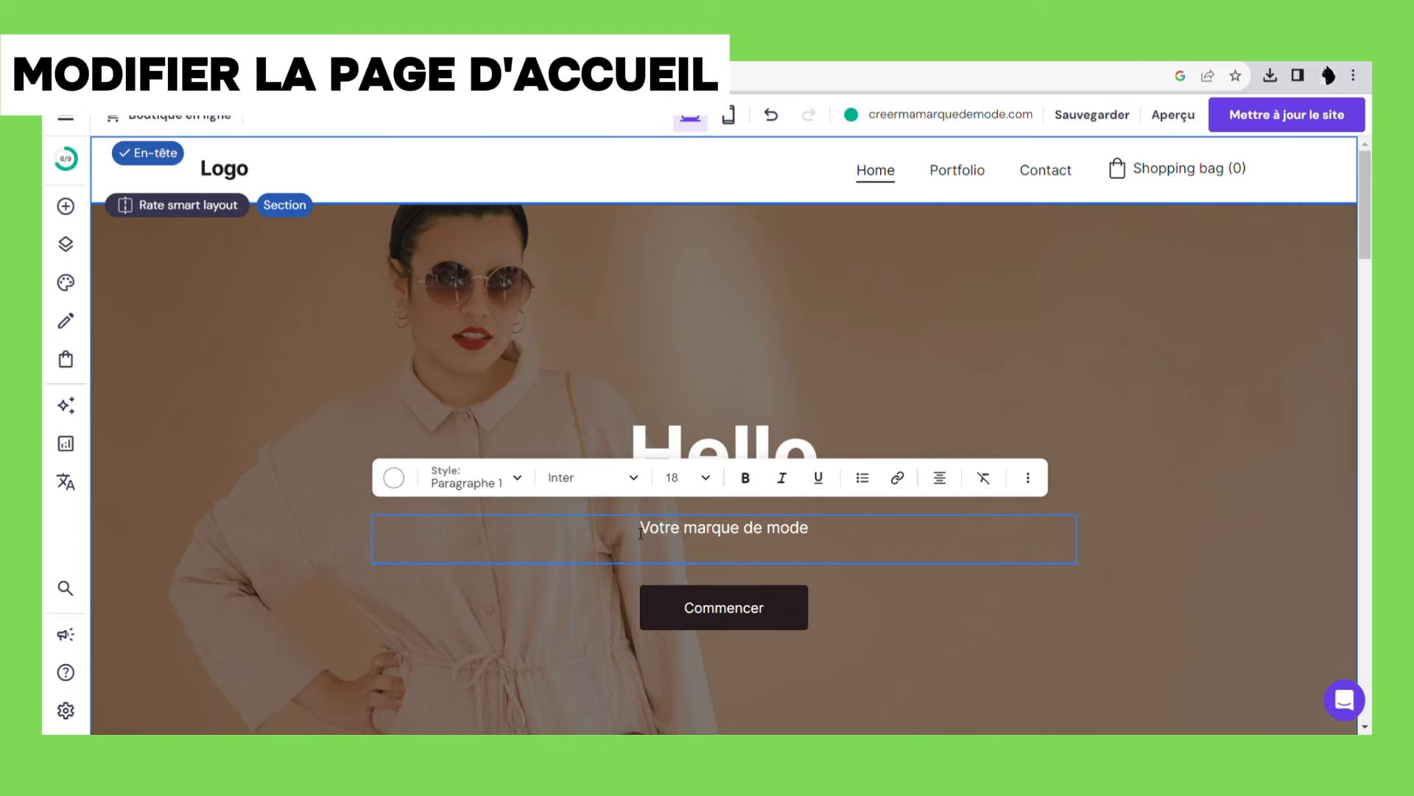
{"action": "key", "text": "Delete"}
- Rewrite the "À propos" paragraph about free advice for creating a fashion brand, crediting pull pistache, and delete the "En savoir plus" button
{"action": "scroll", "coordinate": [782, 457], "scroll_direction": "down", "scroll_amount": 5}
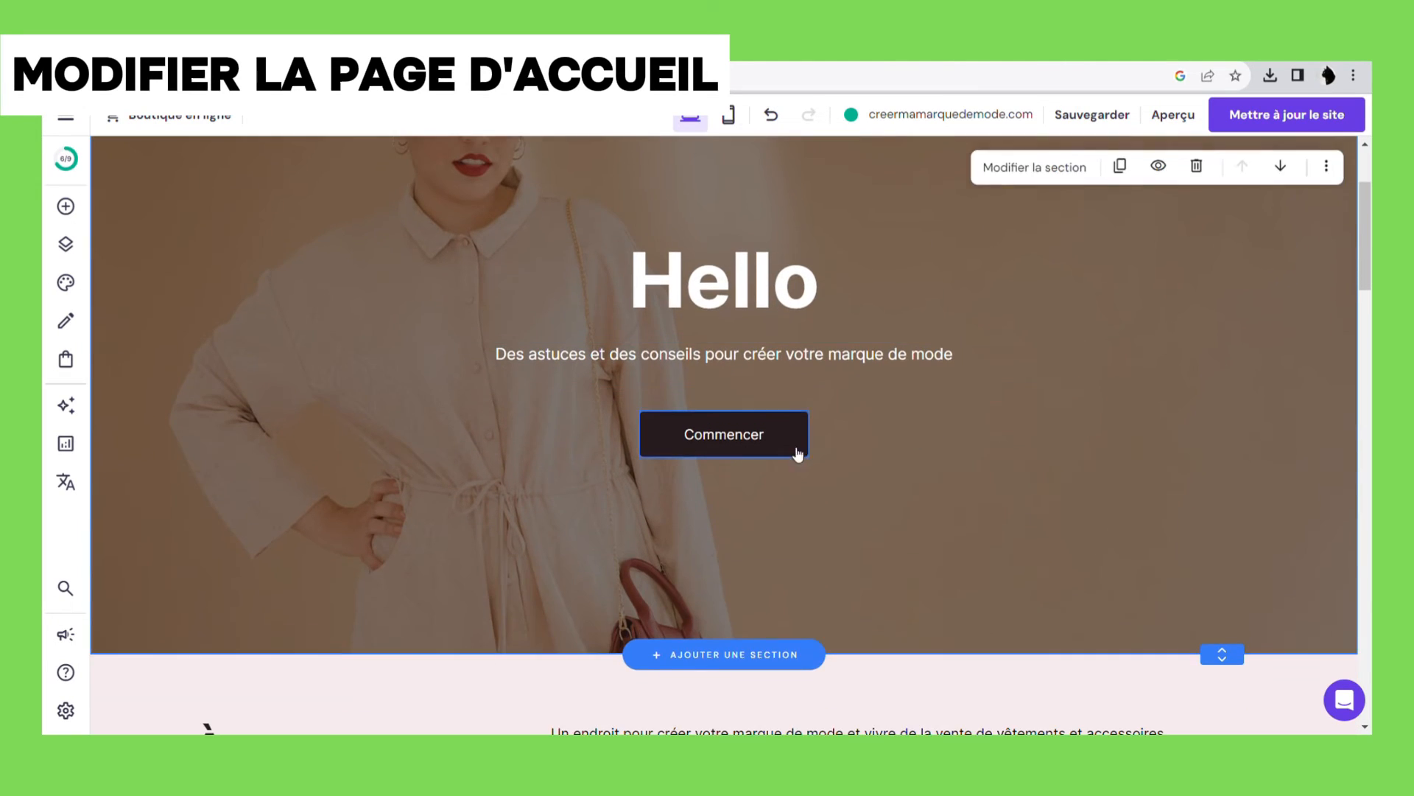
{"action": "left_click", "coordinate": [1175, 439]}
{"action": "key", "text": "ctrl+a"}
{"action": "key", "text": "BackSpace"}
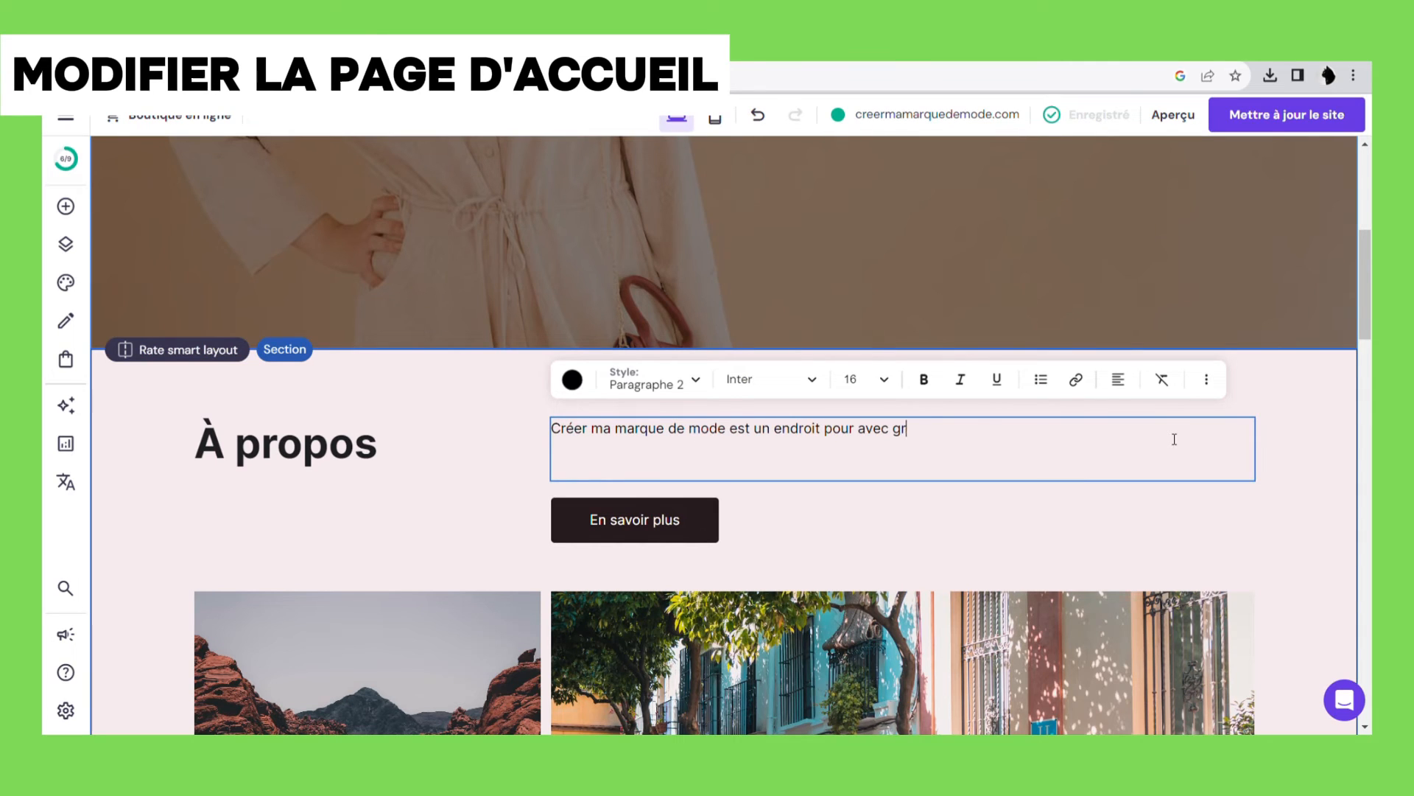
{"action": "type", "text": "pour créer sa marque de mode, sa collection de vêtements... c"}
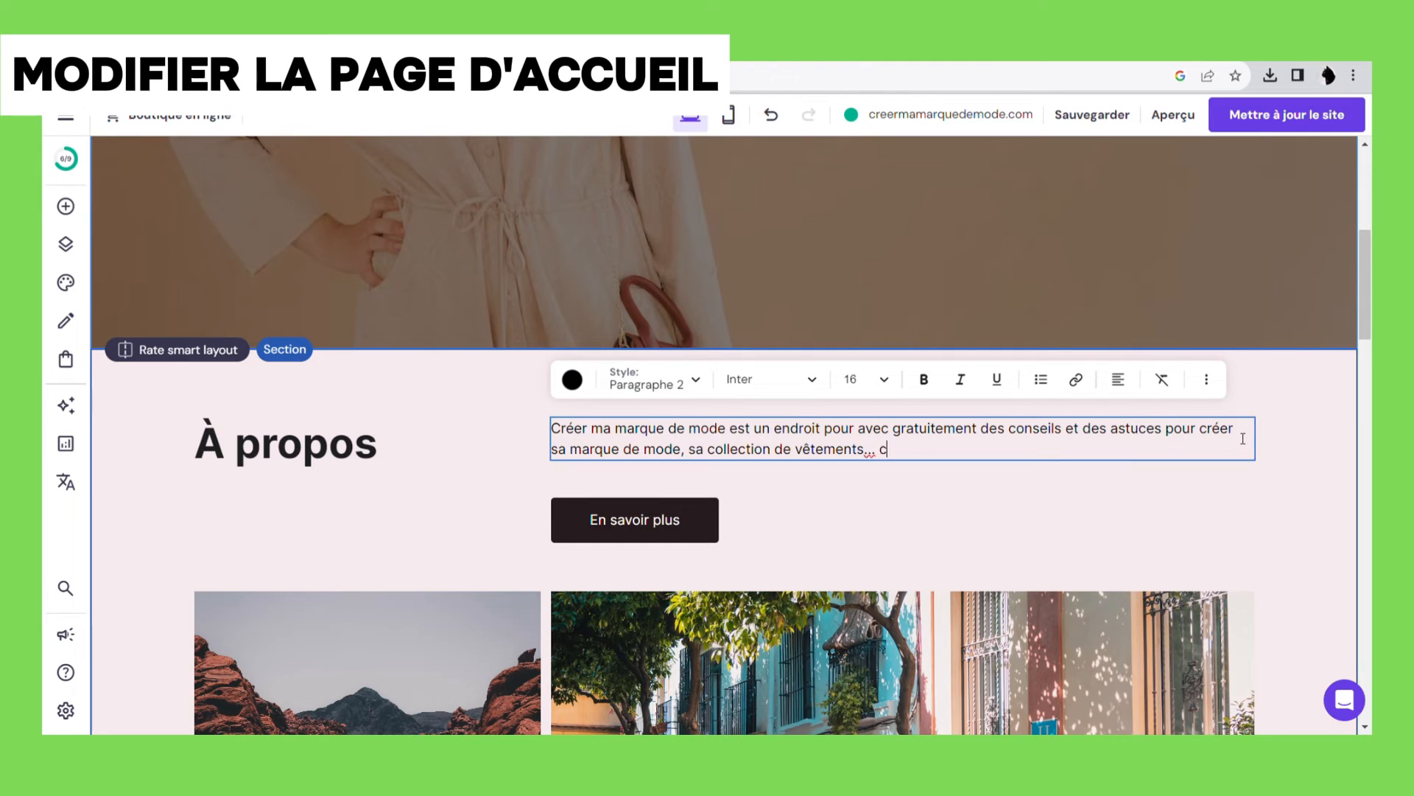
{"action": "left_click", "coordinate": [506, 521]}
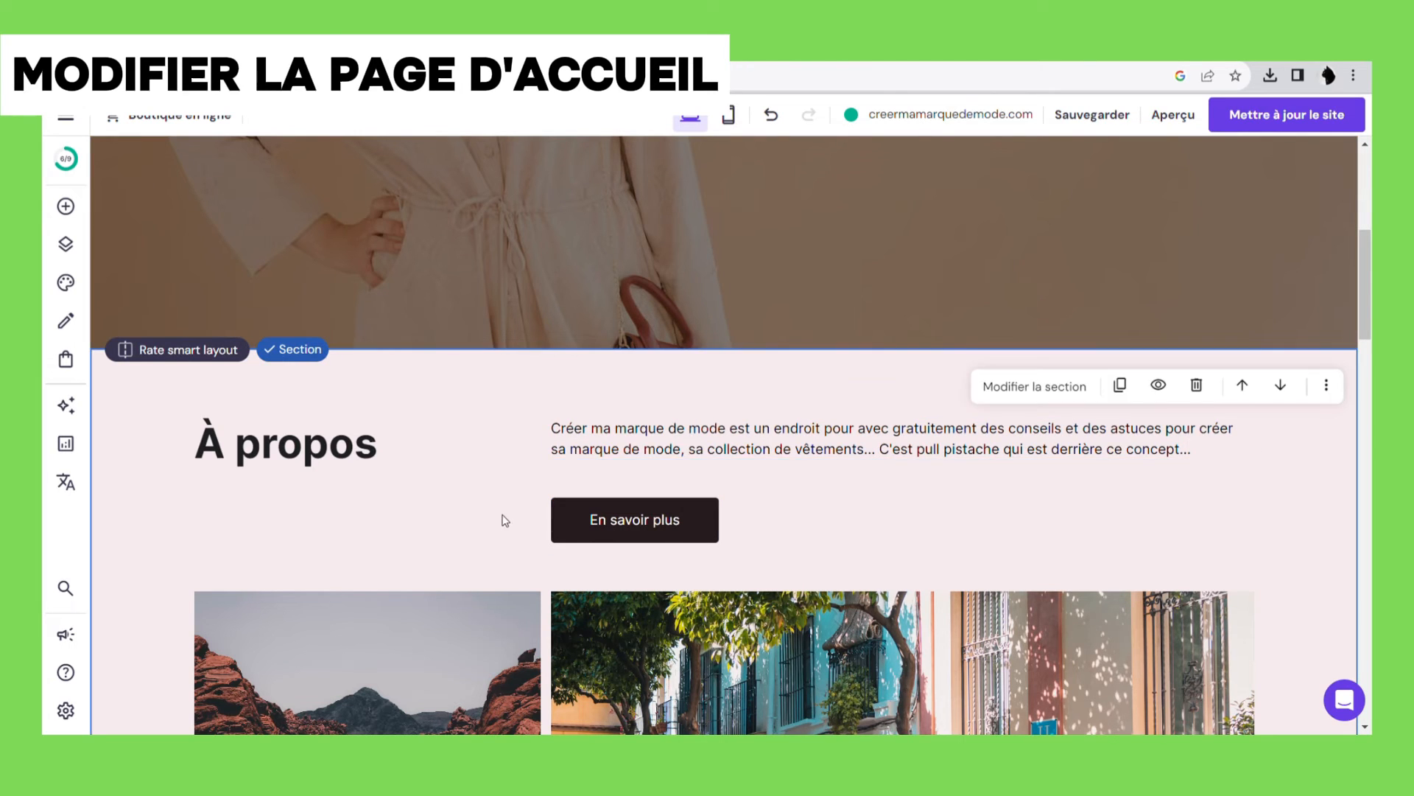
{"action": "left_click", "coordinate": [645, 529]}
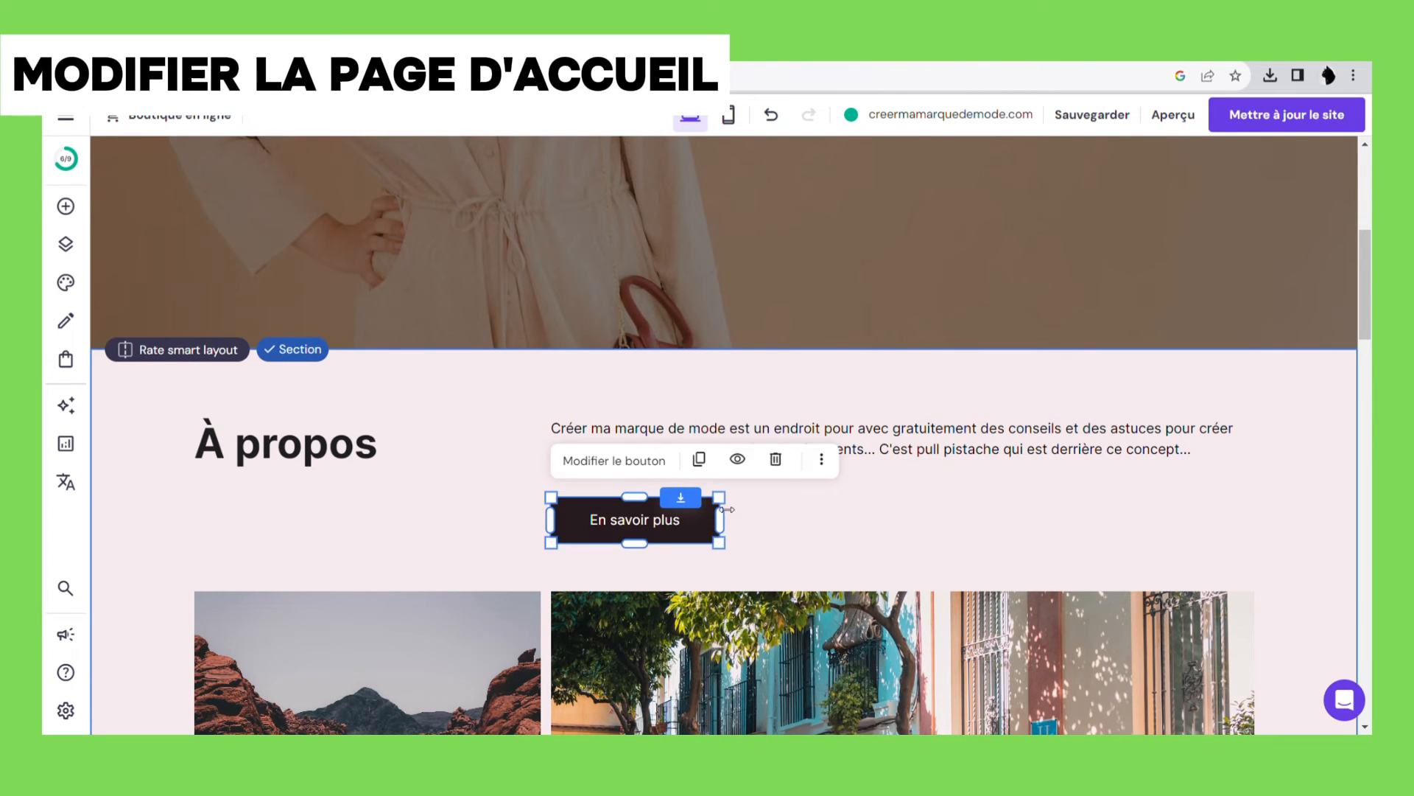
{"action": "key", "text": "Delete"}
- Add a masonry image gallery section below the "À propos" section, using a "Galerie" template
{"action": "scroll", "coordinate": [673, 511], "scroll_direction": "down", "scroll_amount": 10}
{"action": "left_click", "coordinate": [1193, 324]}
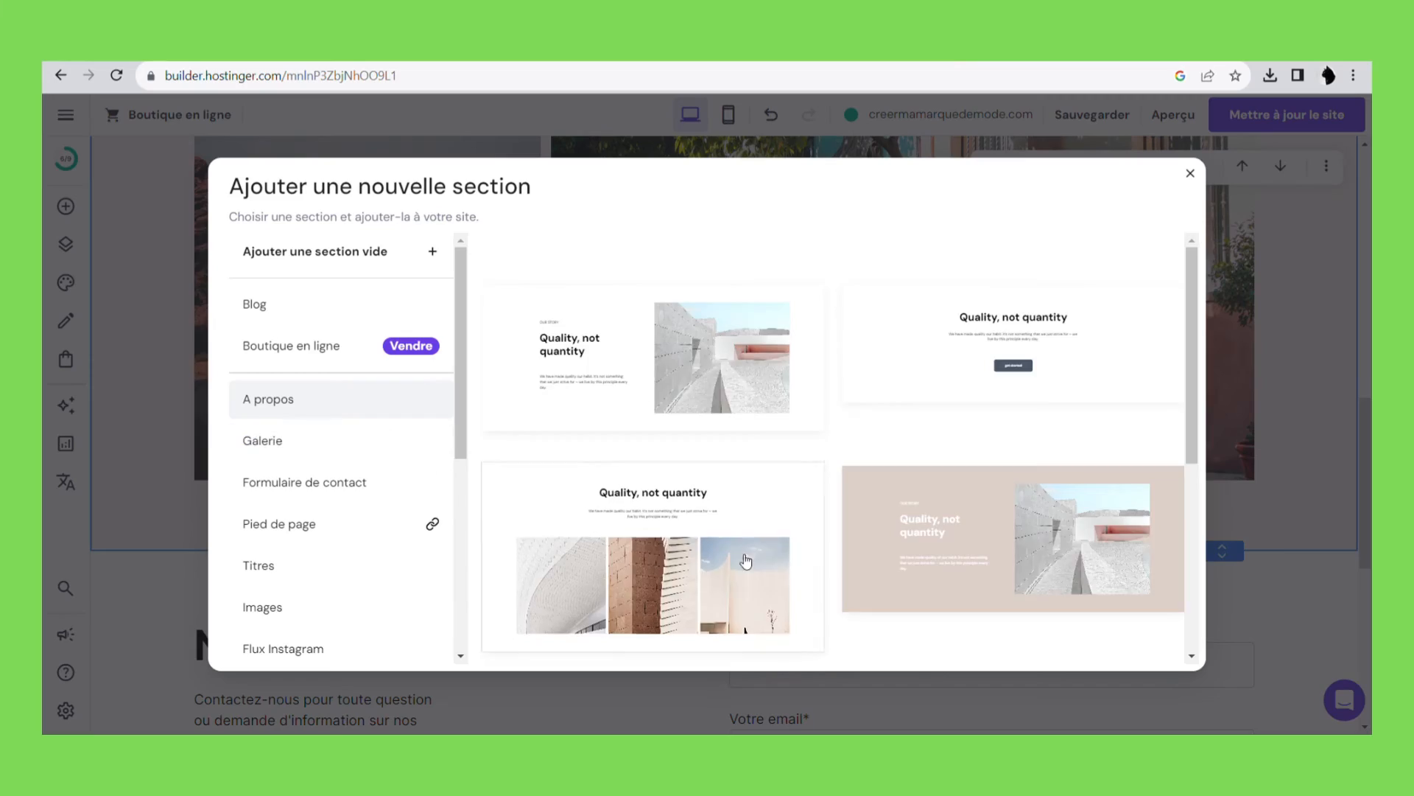
{"action": "scroll", "coordinate": [921, 433], "scroll_direction": "down", "scroll_amount": 5}
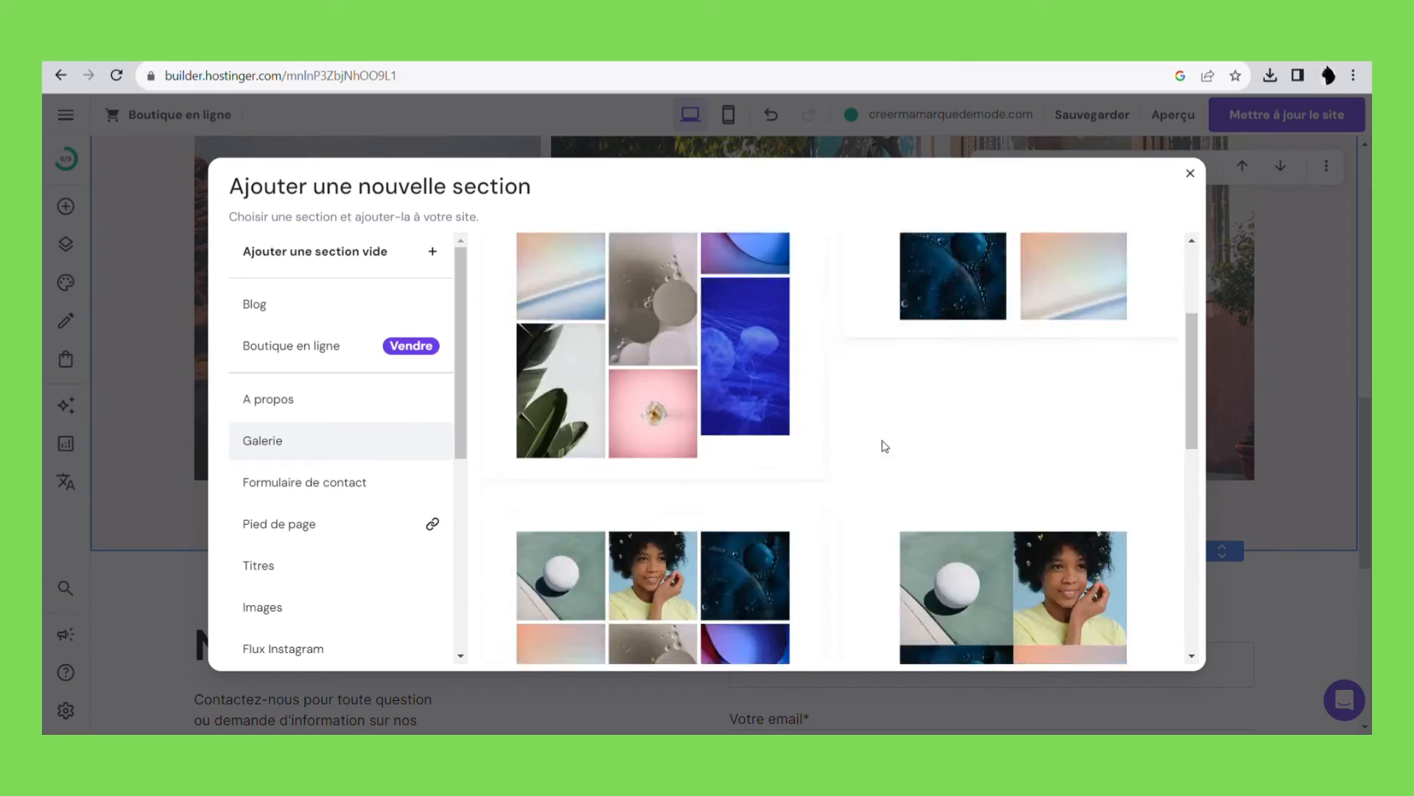
{"action": "scroll", "coordinate": [885, 446], "scroll_direction": "down", "scroll_amount": 3}
{"action": "left_click", "coordinate": [886, 434]}
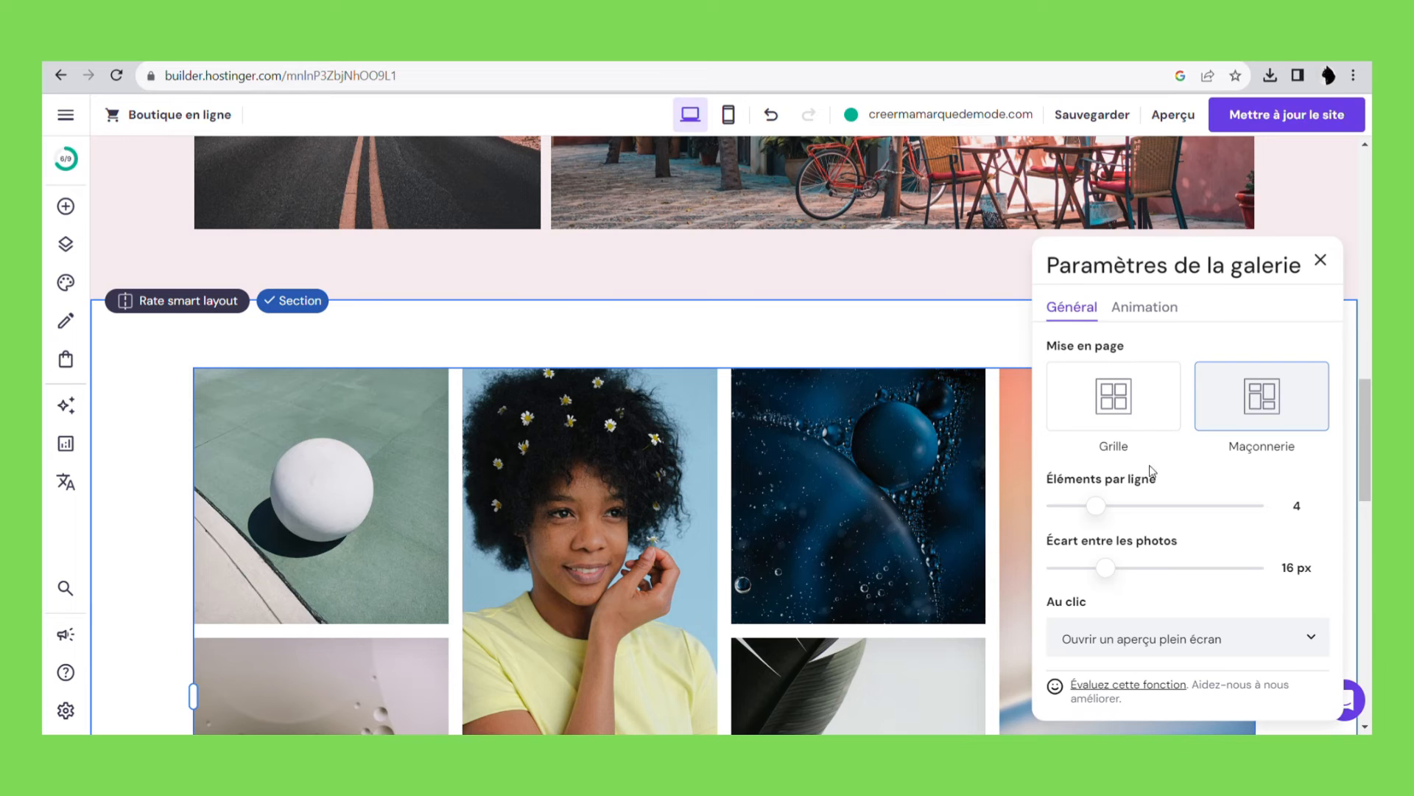
- Set the new gallery's layout to "Grille" and check its animation options
{"action": "left_click", "coordinate": [1125, 404]}
{"action": "left_click", "coordinate": [1159, 310]}
{"action": "left_click", "coordinate": [1321, 262]}
- Edit the gallery's pictures, removing several samples such as the white ball and dark sphere and adding the photo of the woman in sunglasses
{"action": "left_click", "coordinate": [287, 337]}
{"action": "double_click", "coordinate": [866, 442]}
{"action": "left_click", "coordinate": [293, 300]}
{"action": "left_click", "coordinate": [1181, 420]}
{"action": "left_click", "coordinate": [560, 412]}
{"action": "left_click", "coordinate": [344, 335]}
{"action": "left_click", "coordinate": [427, 278]}
{"action": "left_click", "coordinate": [678, 278]}
{"action": "left_click", "coordinate": [1180, 278]}
{"action": "left_click", "coordinate": [1111, 212]}
{"action": "left_click", "coordinate": [1211, 142]}
{"action": "scroll", "coordinate": [630, 495], "scroll_direction": "down", "scroll_amount": 2}
- Reduce the gallery's elements per row to 3
{"action": "left_click", "coordinate": [256, 167]}
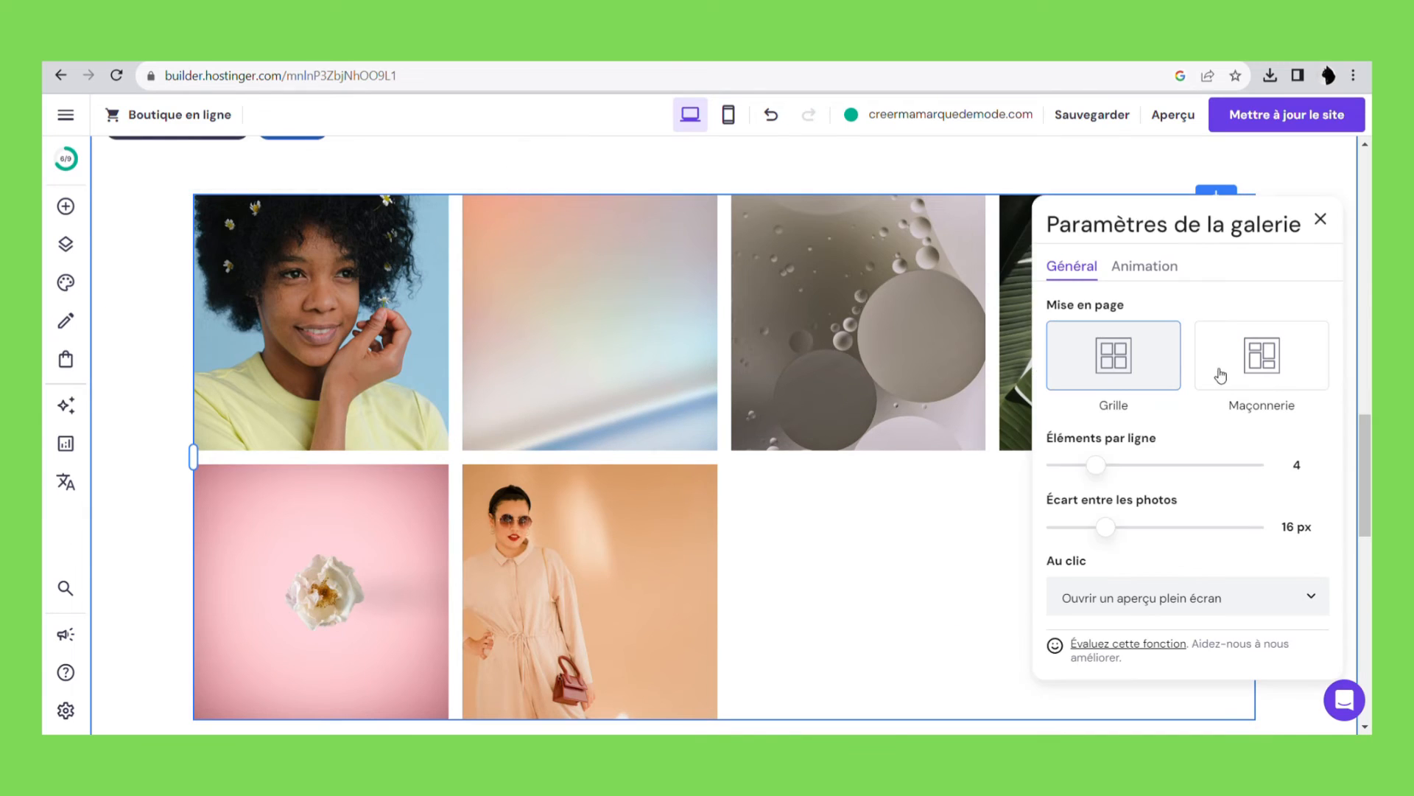
{"action": "left_click_drag", "start_coordinate": [1095, 466], "coordinate": [1084, 468]}
{"action": "scroll", "coordinate": [820, 404], "scroll_direction": "down", "scroll_amount": 3}
{"action": "left_click", "coordinate": [1279, 520]}
- Add an "Icônes sociales" section with a "Follow us" heading, icons and an adjacent picture below the gallery
{"action": "scroll", "coordinate": [1279, 508], "scroll_direction": "up", "scroll_amount": 8}
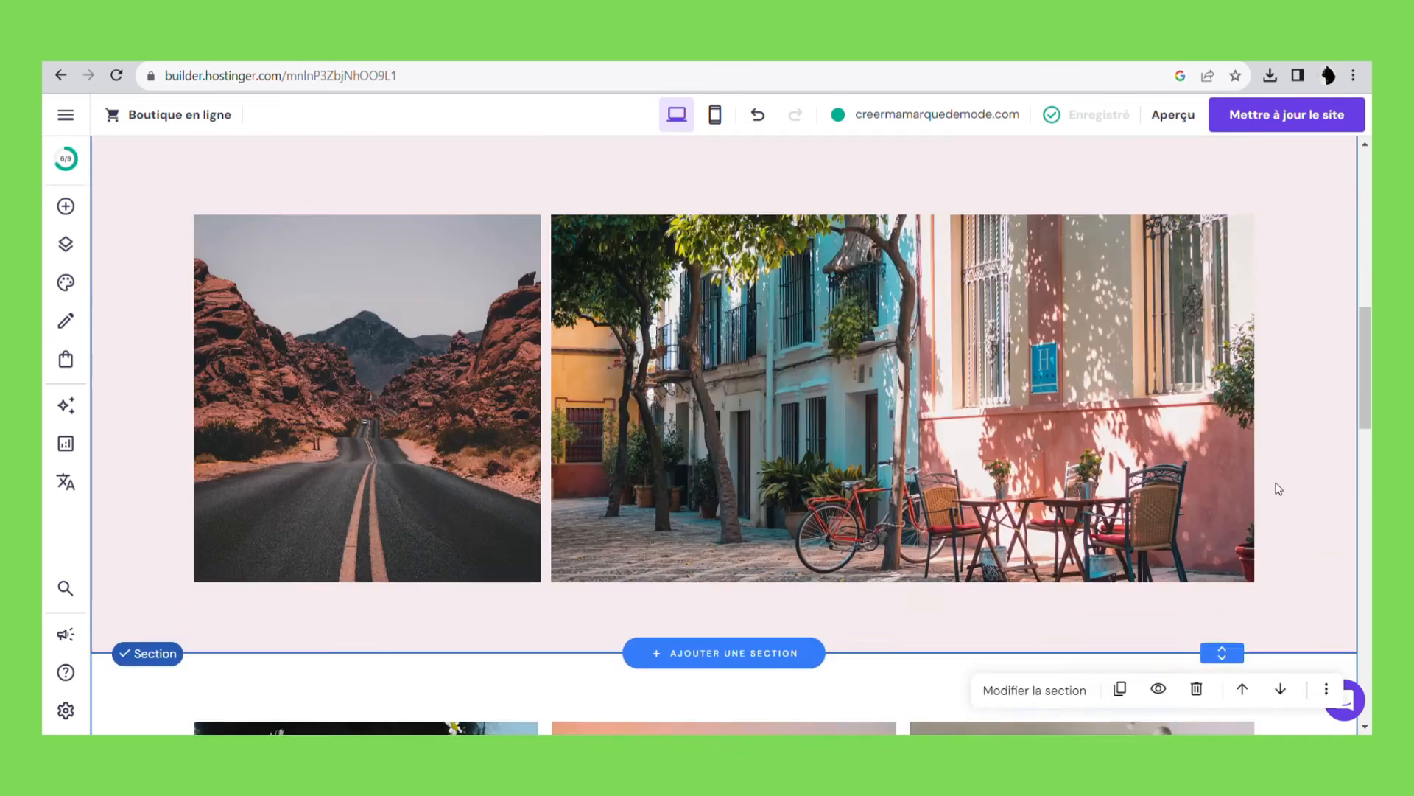
{"action": "scroll", "coordinate": [1277, 489], "scroll_direction": "down", "scroll_amount": 11}
{"action": "scroll", "coordinate": [1277, 489], "scroll_direction": "up", "scroll_amount": 2}
{"action": "left_click", "coordinate": [752, 663]}
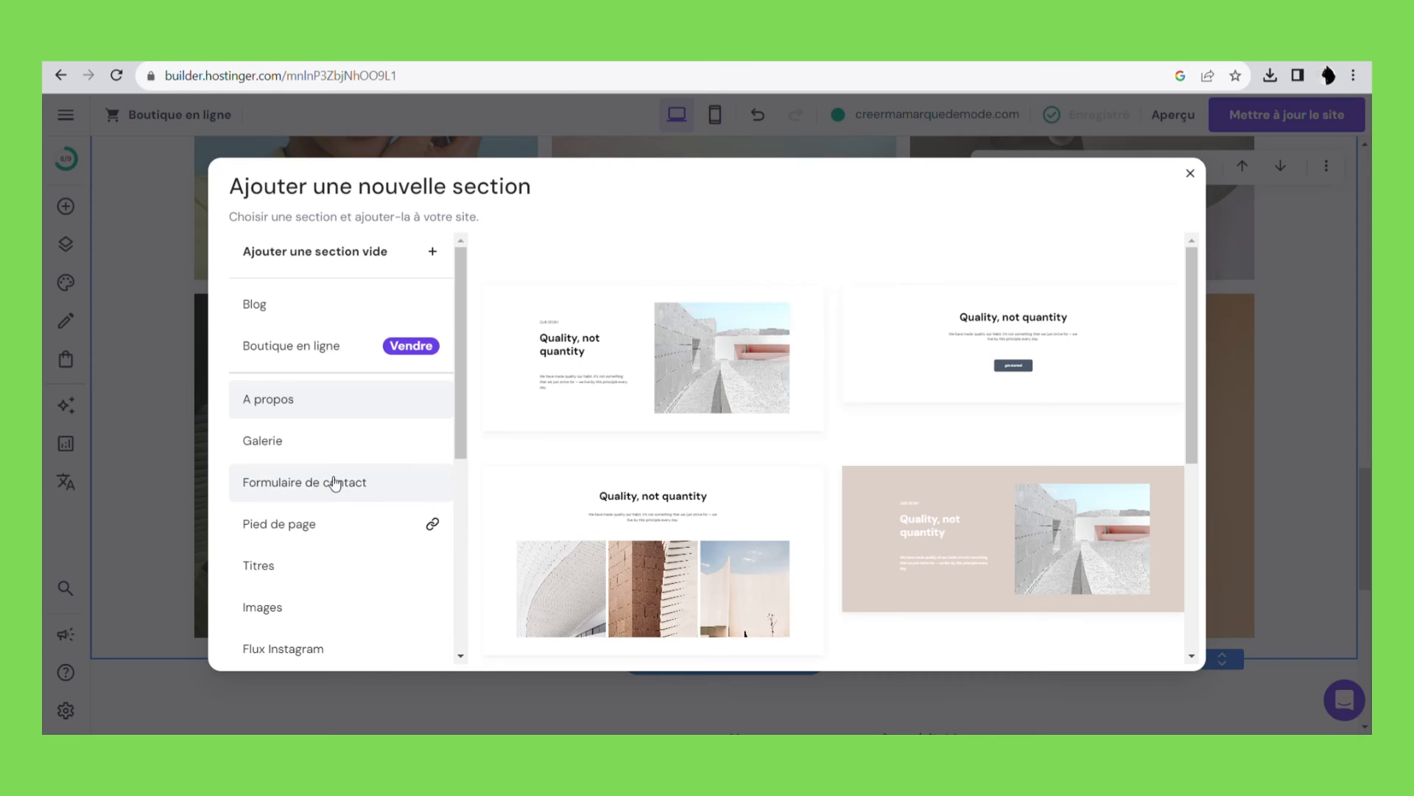
{"action": "scroll", "coordinate": [343, 516], "scroll_direction": "down", "scroll_amount": 5}
{"action": "left_click", "coordinate": [315, 516]}
{"action": "scroll", "coordinate": [745, 357], "scroll_direction": "down", "scroll_amount": 1}
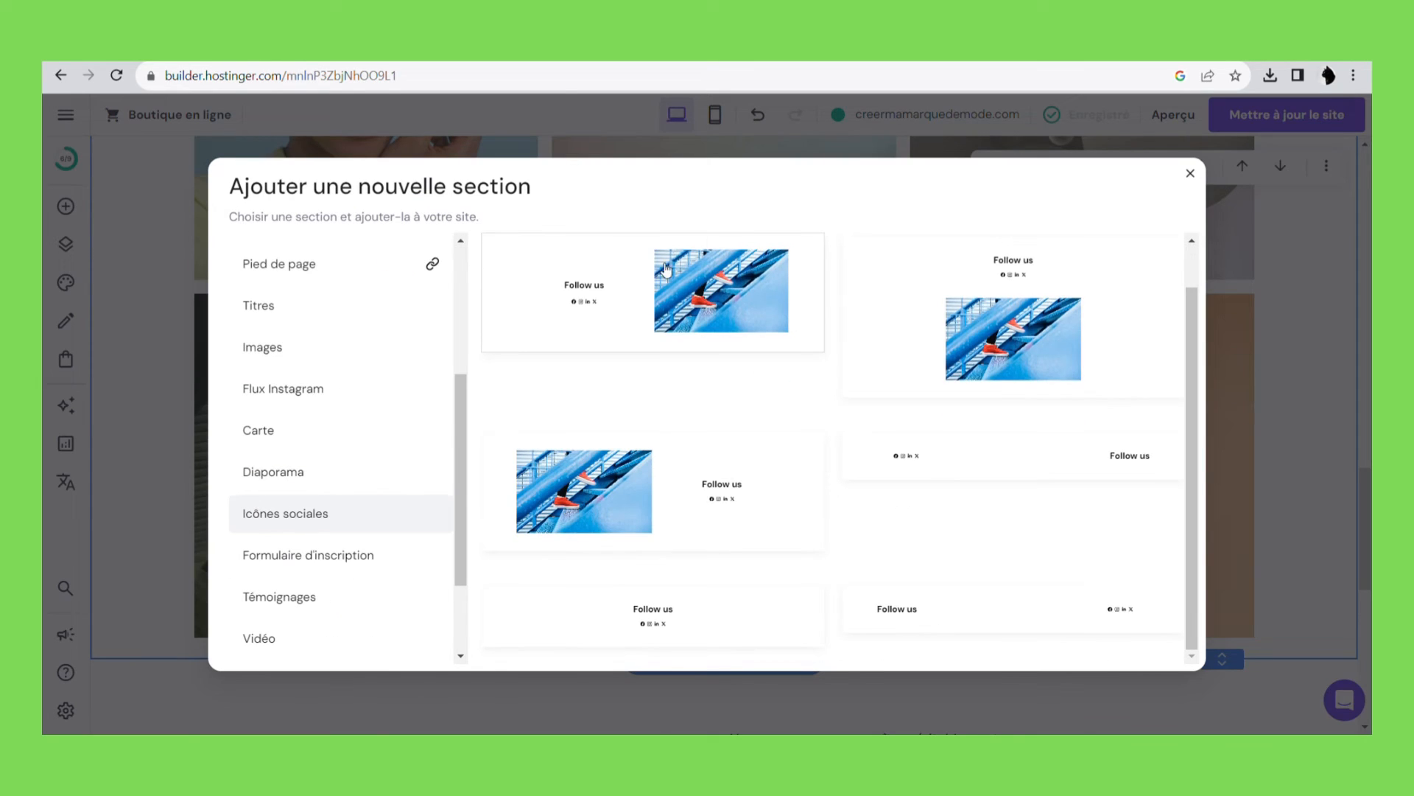
{"action": "left_click", "coordinate": [722, 313]}
- Change the social section's heading to "Nous suivre" and delete its staircase picture
{"action": "double_click", "coordinate": [553, 400]}
{"action": "type", "text": "Nous suivre"}
{"action": "left_click", "coordinate": [943, 363]}
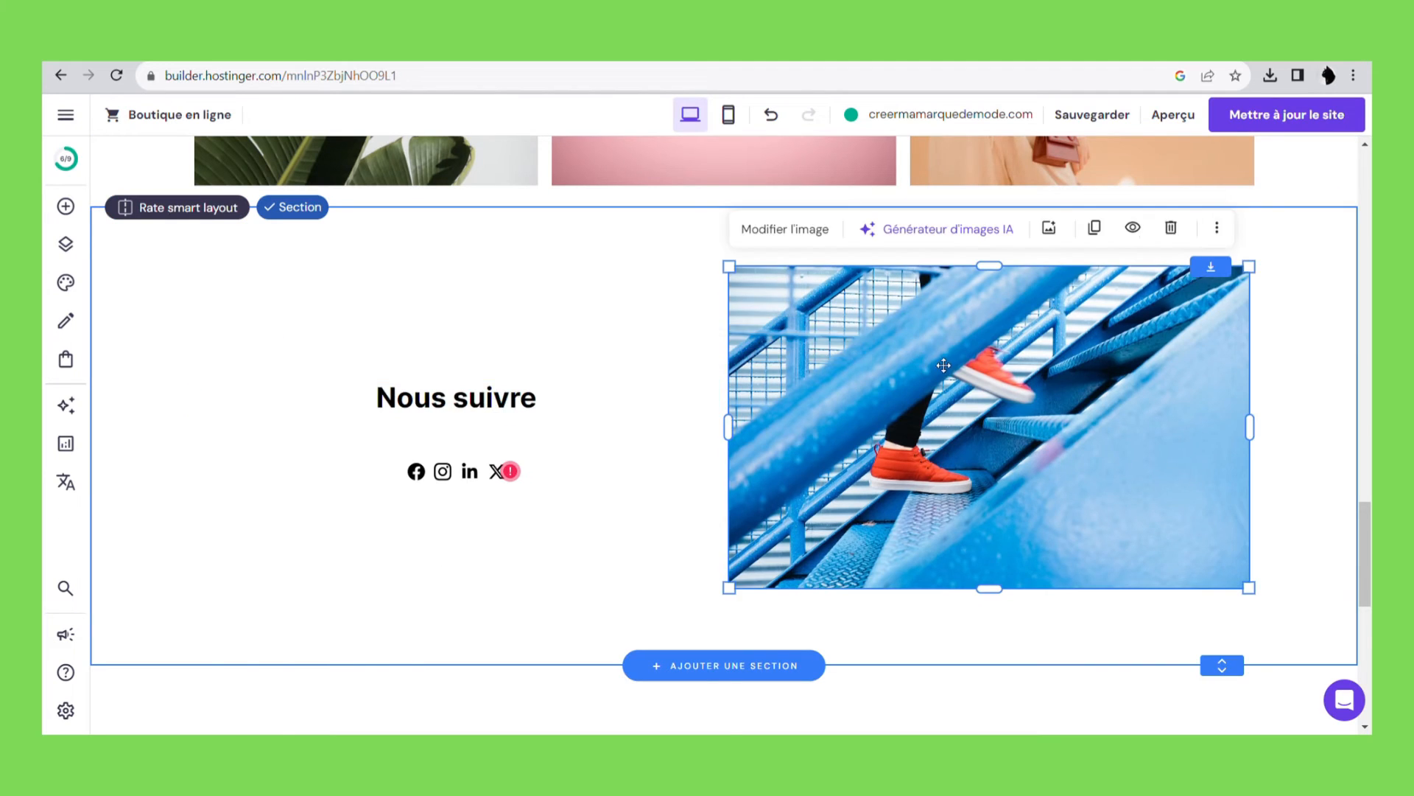
{"action": "left_click", "coordinate": [1172, 227]}
- Move the "Nous suivre" heading and the social icons to the middle of the section and widen the icon row
{"action": "left_click", "coordinate": [508, 282]}
{"action": "left_click_drag", "start_coordinate": [508, 282], "coordinate": [792, 281]}
{"action": "left_click_drag", "start_coordinate": [463, 355], "coordinate": [698, 339]}
{"action": "left_click_drag", "start_coordinate": [747, 340], "coordinate": [987, 340]}
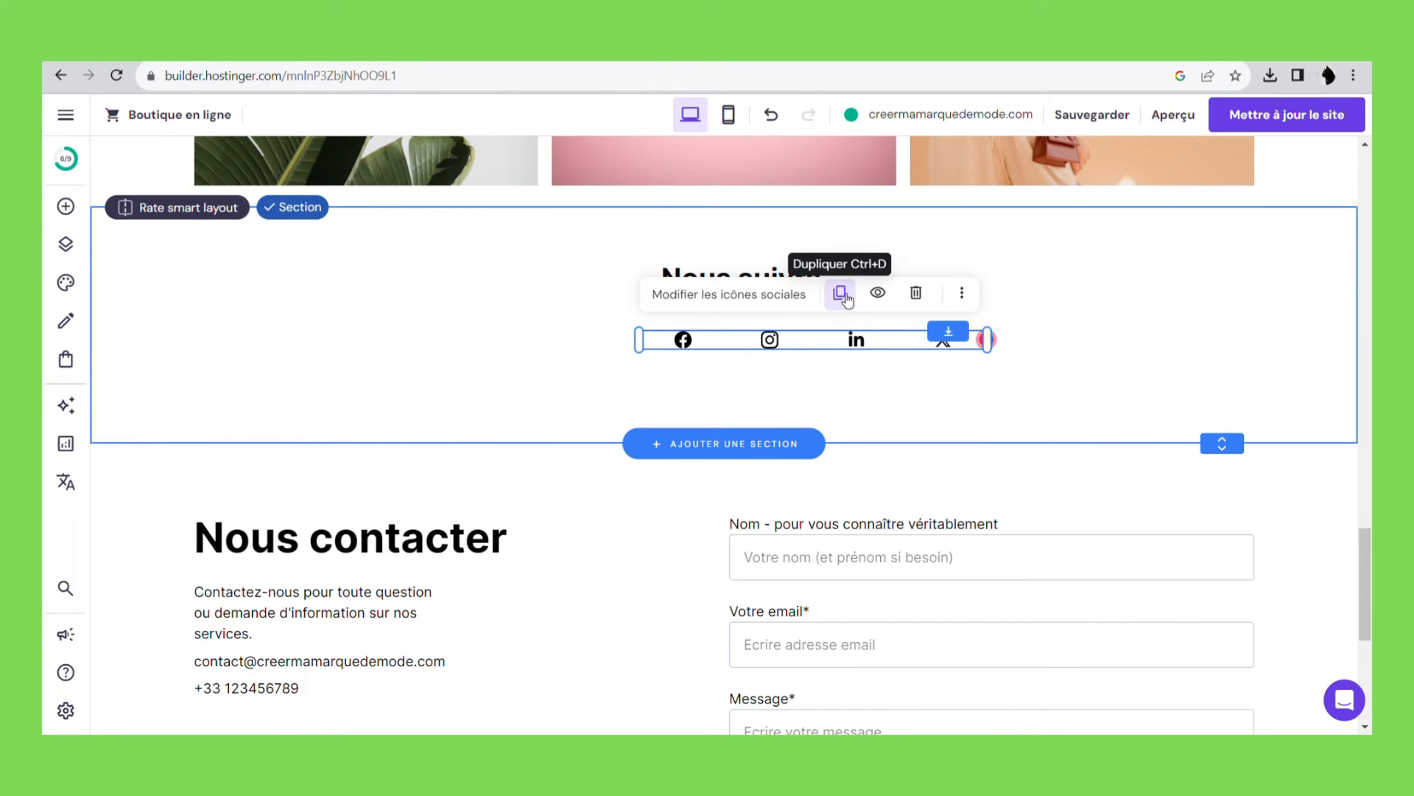
- Enlarge the social icons and reduce them to Facebook and Instagram, centred under the "Nous suivre" heading
{"action": "left_click", "coordinate": [767, 295]}
{"action": "left_click", "coordinate": [1034, 301]}
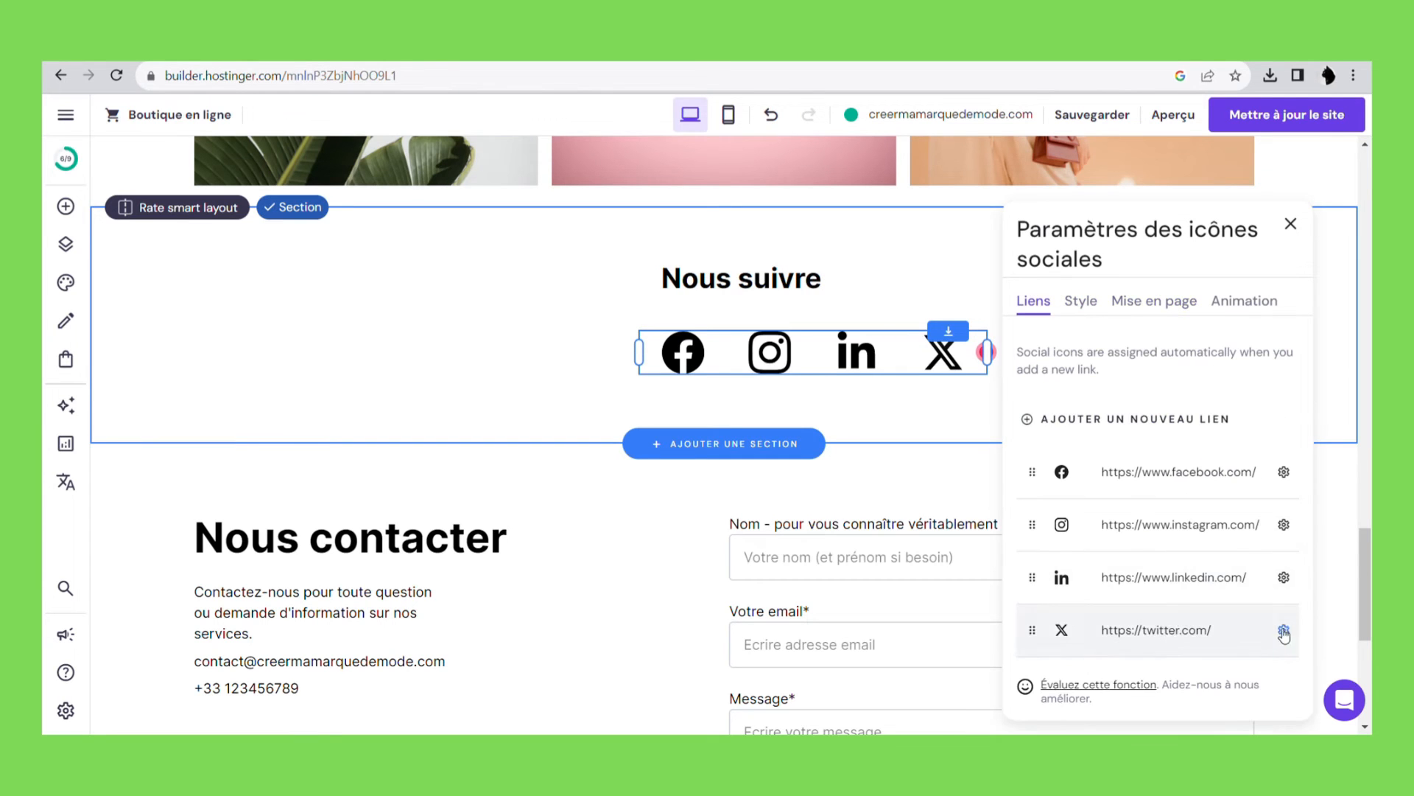
{"action": "left_click", "coordinate": [1284, 631]}
{"action": "left_click", "coordinate": [1244, 708]}
{"action": "left_click", "coordinate": [1283, 577]}
{"action": "left_click", "coordinate": [1244, 655]}
{"action": "left_click", "coordinate": [925, 416]}
{"action": "left_click_drag", "start_coordinate": [906, 369], "coordinate": [834, 349]}
{"action": "left_click", "coordinate": [693, 274]}
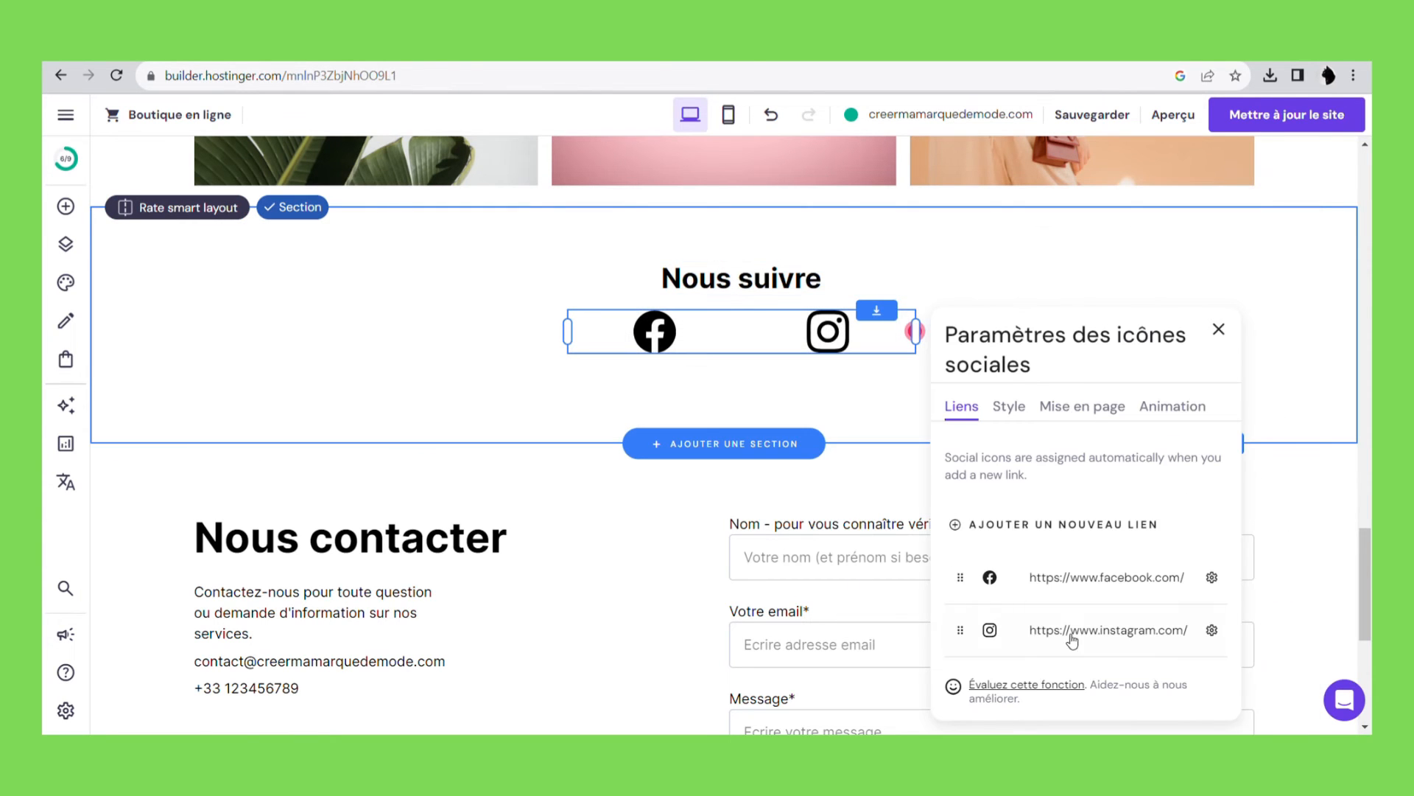
{"action": "left_click", "coordinate": [1062, 526]}
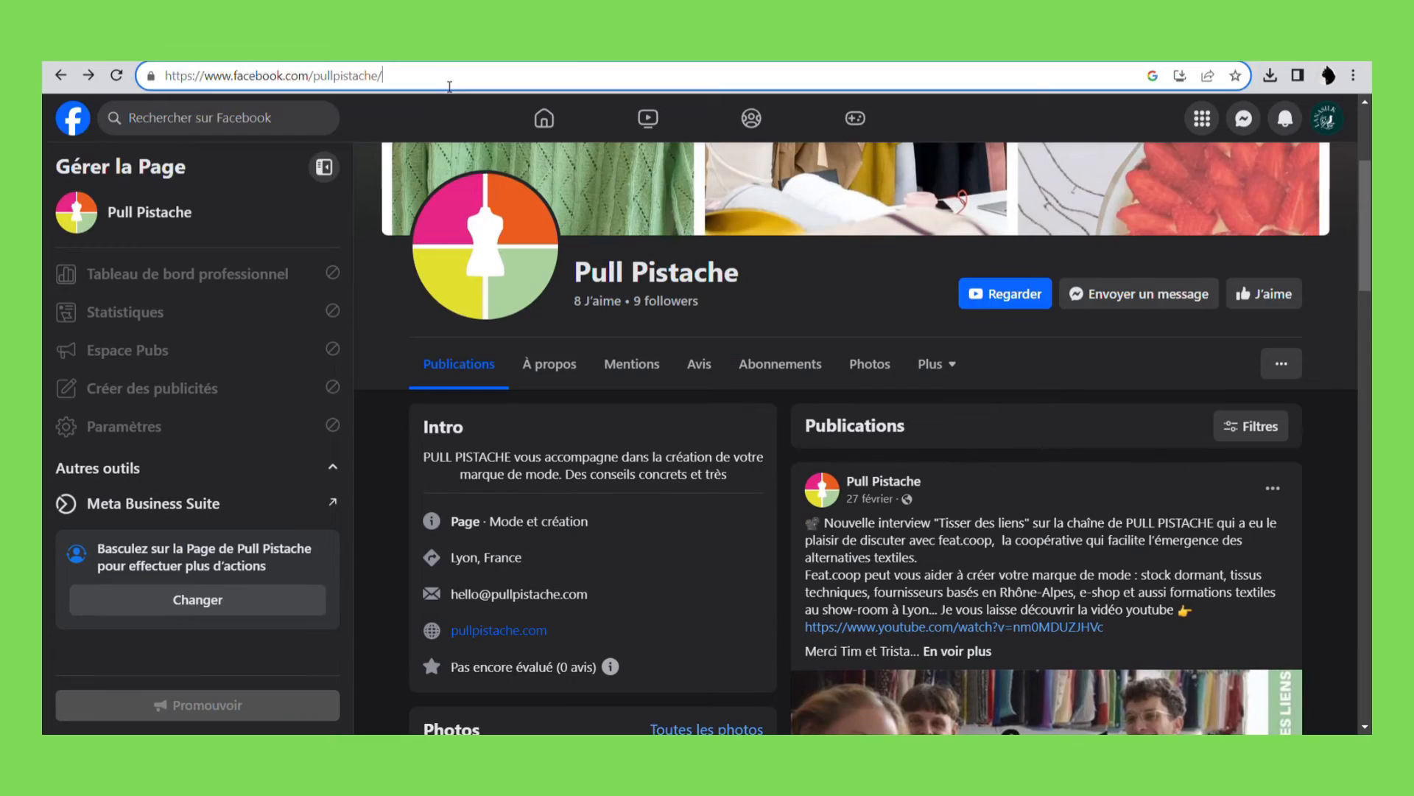
{"action": "left_click", "coordinate": [350, 75]}
{"action": "key", "text": "Return"}
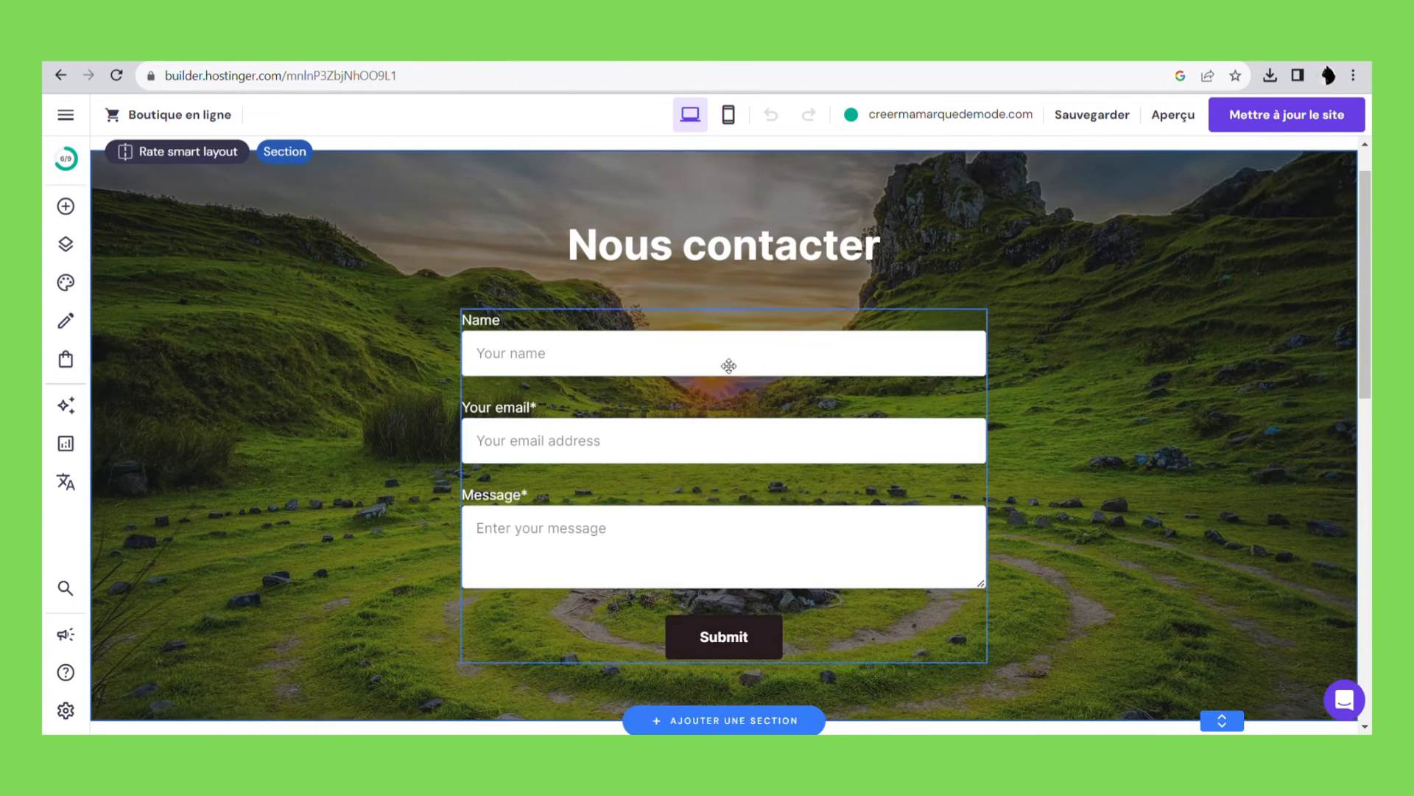
- Replace the background image of the Contact page's "Nous contacter" section with the grey colour #a1a1a1
{"action": "scroll", "coordinate": [1124, 383], "scroll_direction": "up", "scroll_amount": 1}
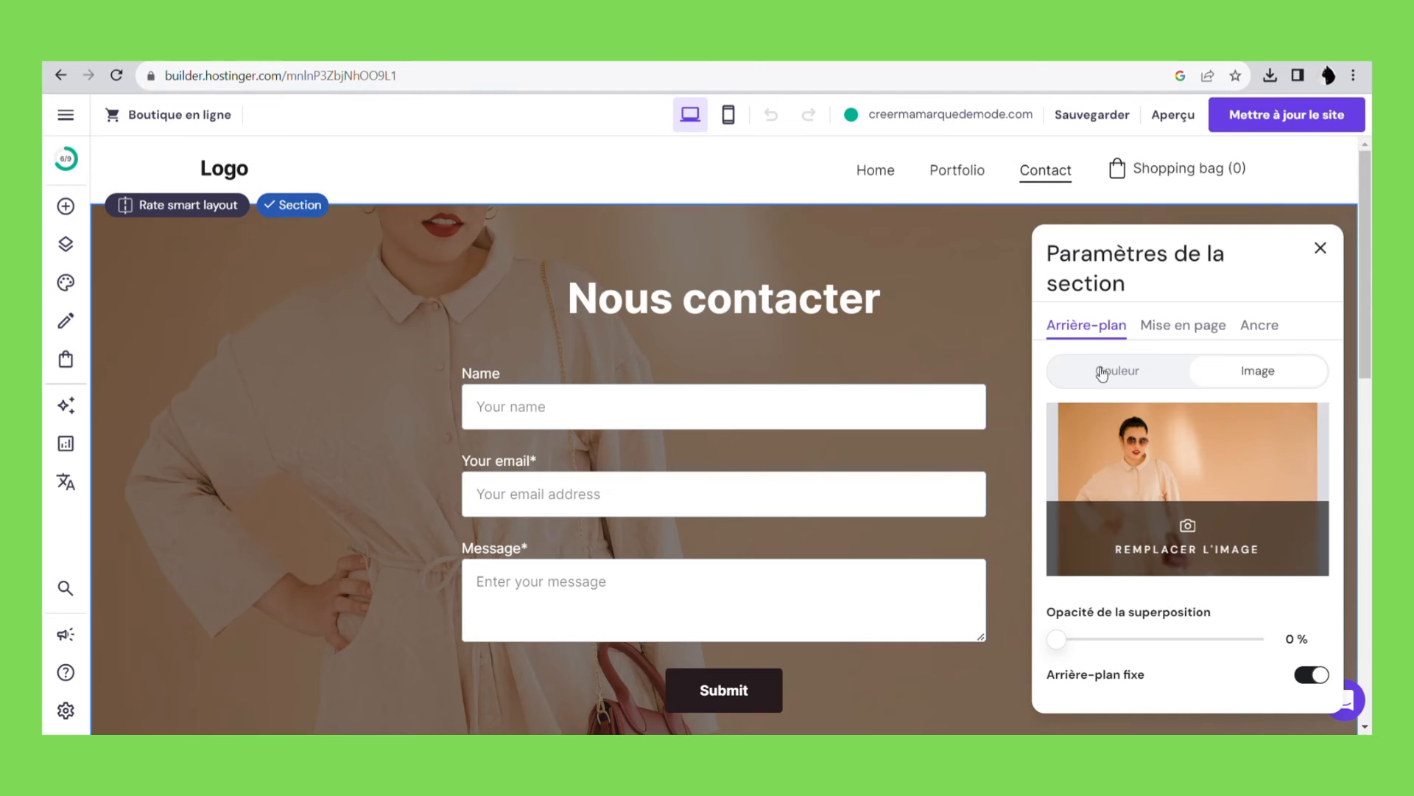
{"action": "left_click", "coordinate": [1102, 373]}
{"action": "left_click", "coordinate": [1329, 410]}
{"action": "left_click_drag", "start_coordinate": [846, 407], "coordinate": [840, 419]}
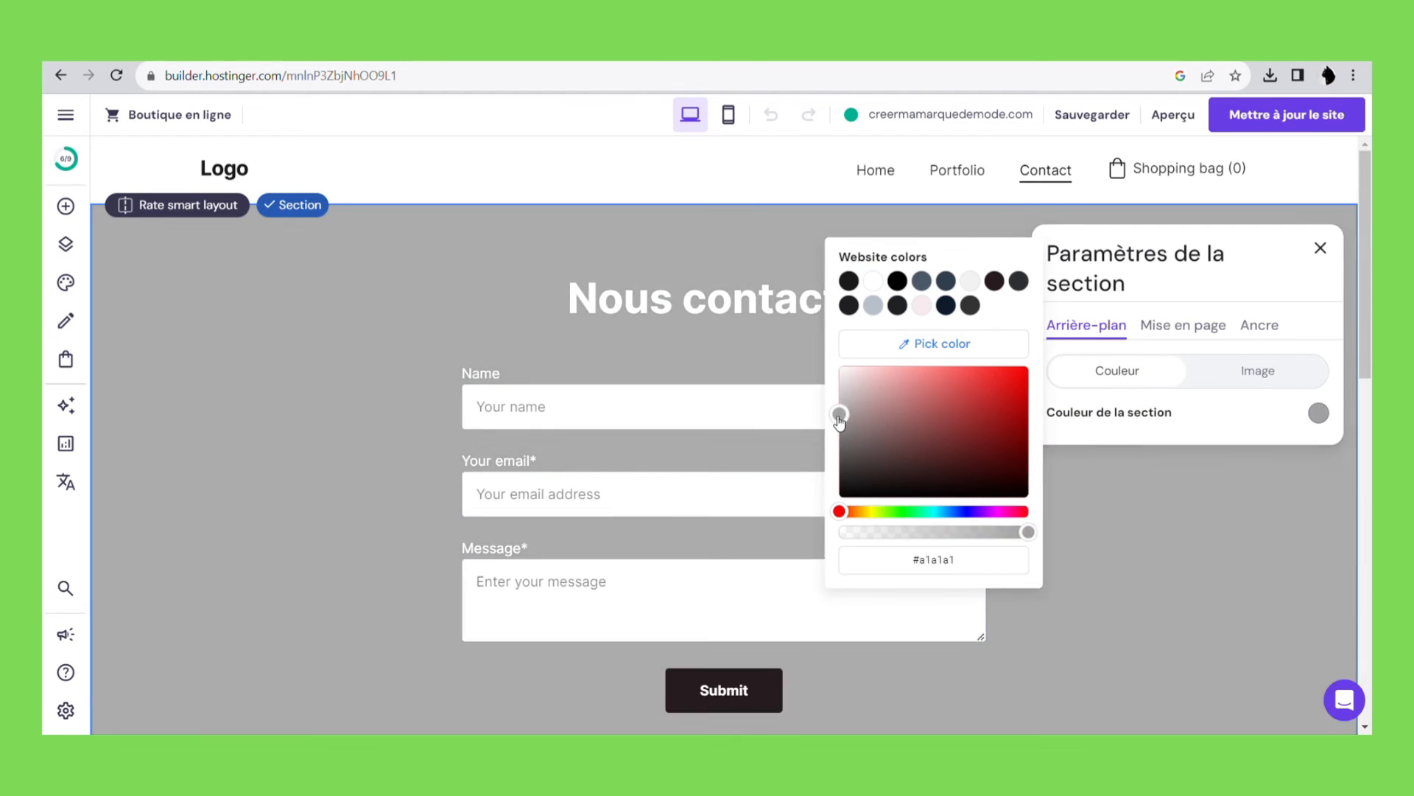
{"action": "left_click", "coordinate": [742, 511]}
- Delete the "Emplacement" section with its address, opening hours and map from the Contact page
{"action": "scroll", "coordinate": [742, 511], "scroll_direction": "down", "scroll_amount": 3}
{"action": "scroll", "coordinate": [744, 442], "scroll_direction": "down", "scroll_amount": 4}
{"action": "left_click", "coordinate": [853, 322]}
{"action": "scroll", "coordinate": [943, 327], "scroll_direction": "down", "scroll_amount": 1}
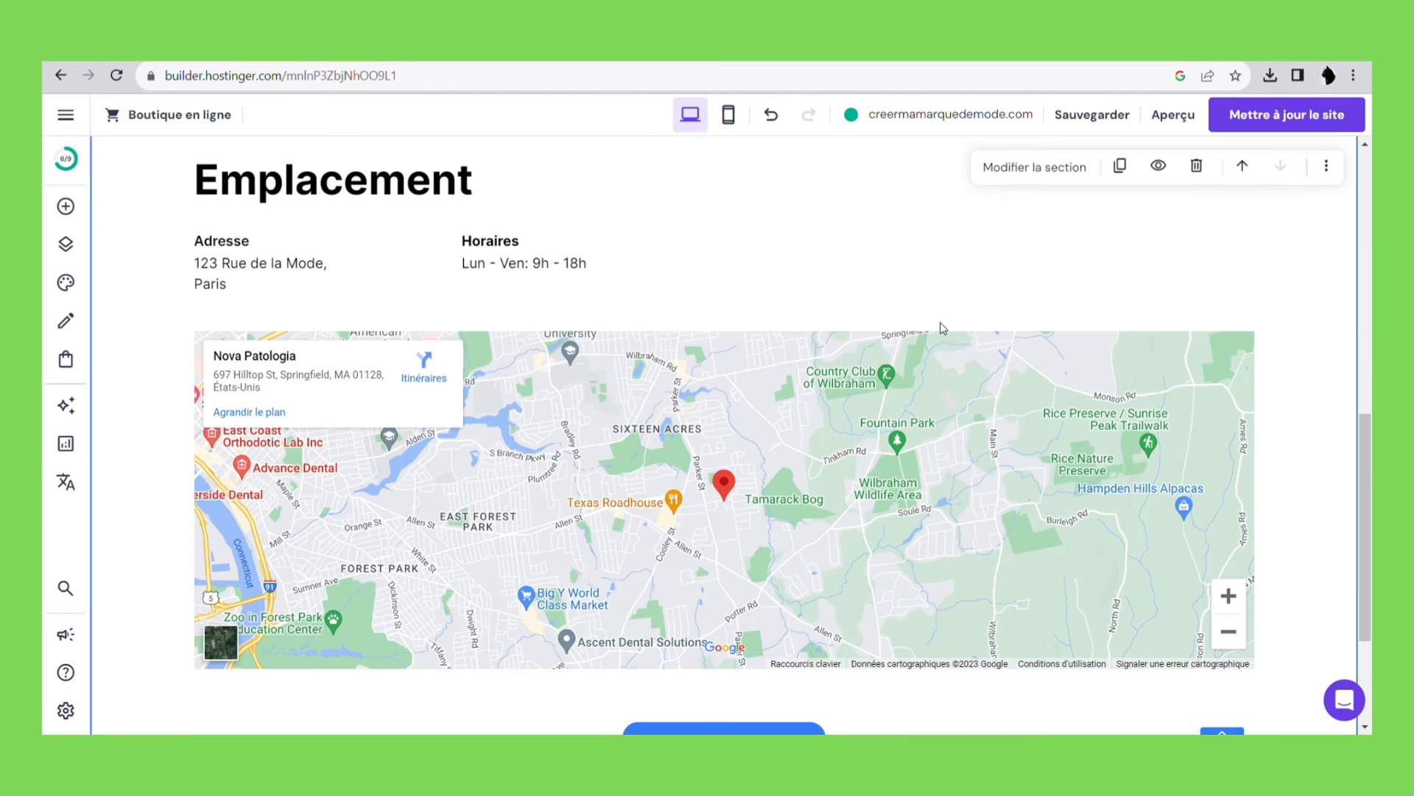
{"action": "left_click", "coordinate": [1196, 165]}
{"action": "scroll", "coordinate": [1195, 173], "scroll_direction": "up", "scroll_amount": 3}
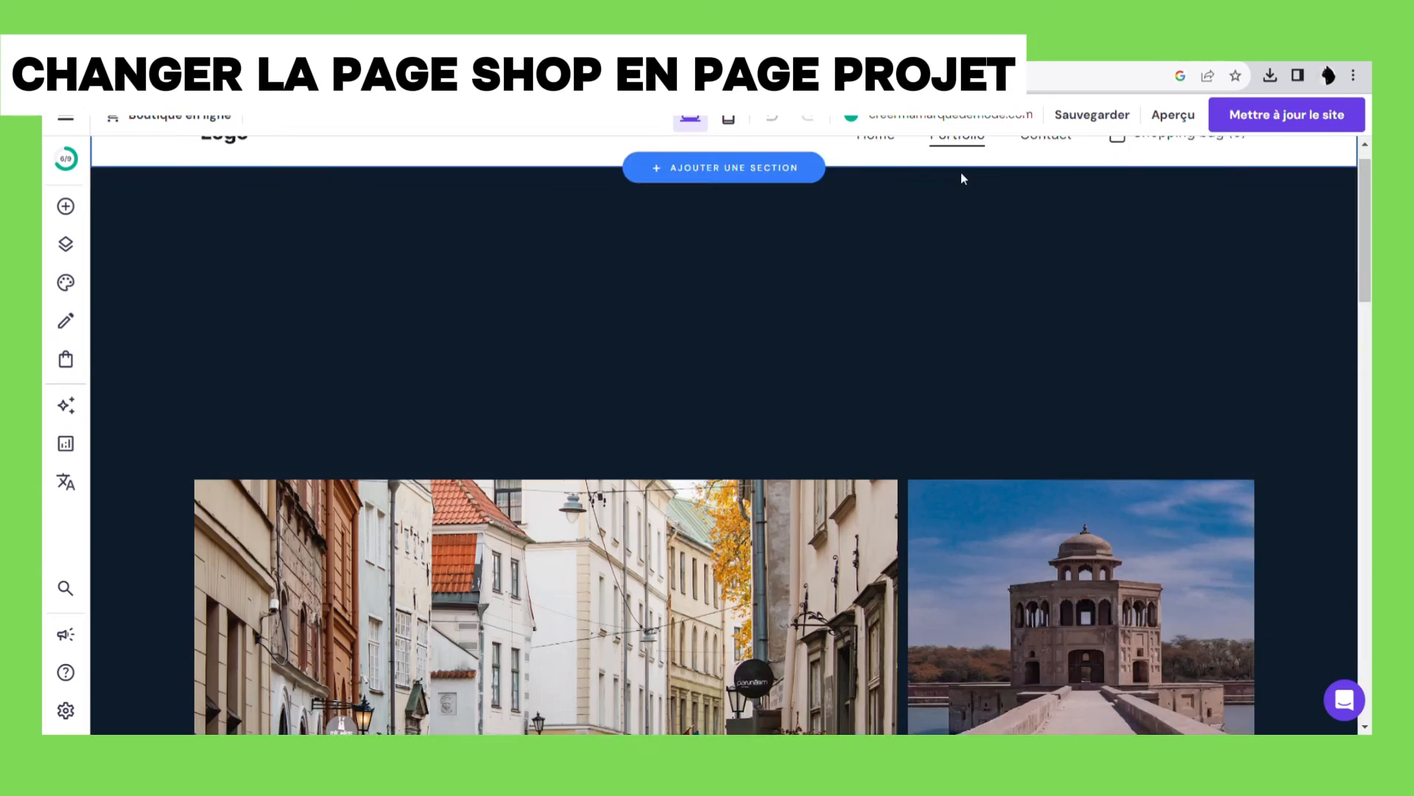
- Replace the Portfolio page's photo sections with an "A propos" template section carrying the "Our story" label and "Quality, not quantity" heading
{"action": "scroll", "coordinate": [961, 171], "scroll_direction": "down", "scroll_amount": 10}
{"action": "scroll", "coordinate": [980, 390], "scroll_direction": "up", "scroll_amount": 10}
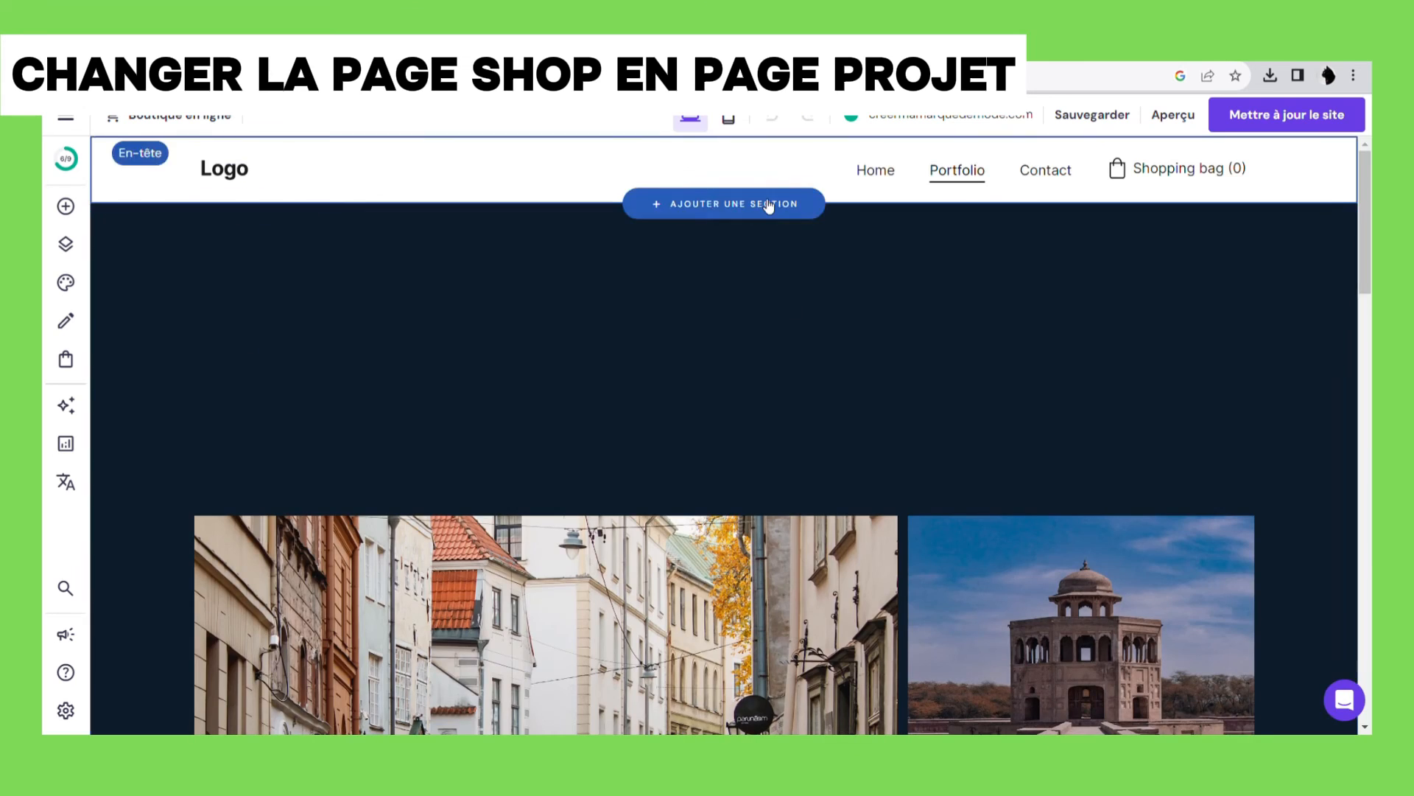
{"action": "left_click", "coordinate": [768, 205]}
{"action": "left_click", "coordinate": [265, 304]}
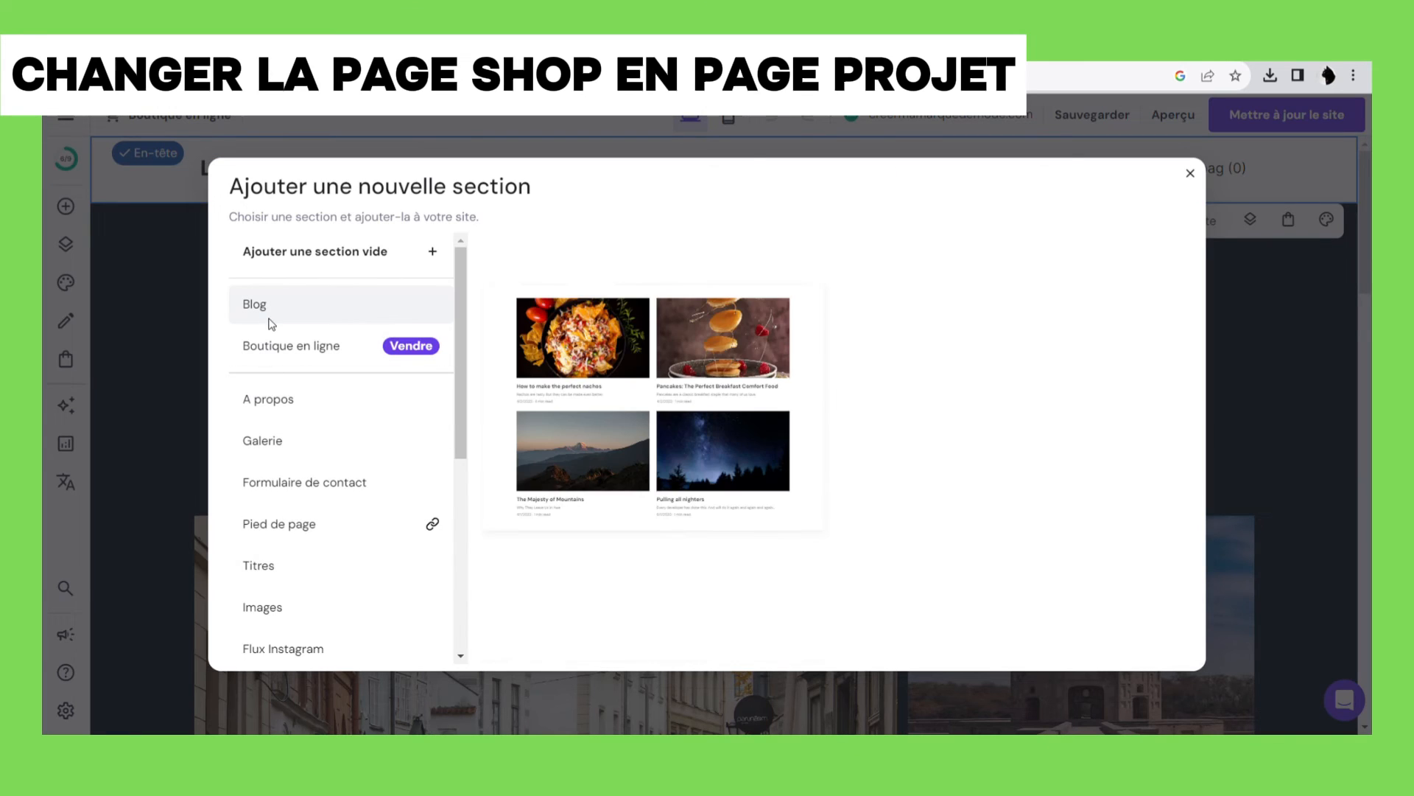
{"action": "left_click", "coordinate": [295, 578]}
{"action": "scroll", "coordinate": [317, 516], "scroll_direction": "down", "scroll_amount": 5}
{"action": "scroll", "coordinate": [331, 496], "scroll_direction": "up", "scroll_amount": 4}
{"action": "left_click", "coordinate": [329, 362]}
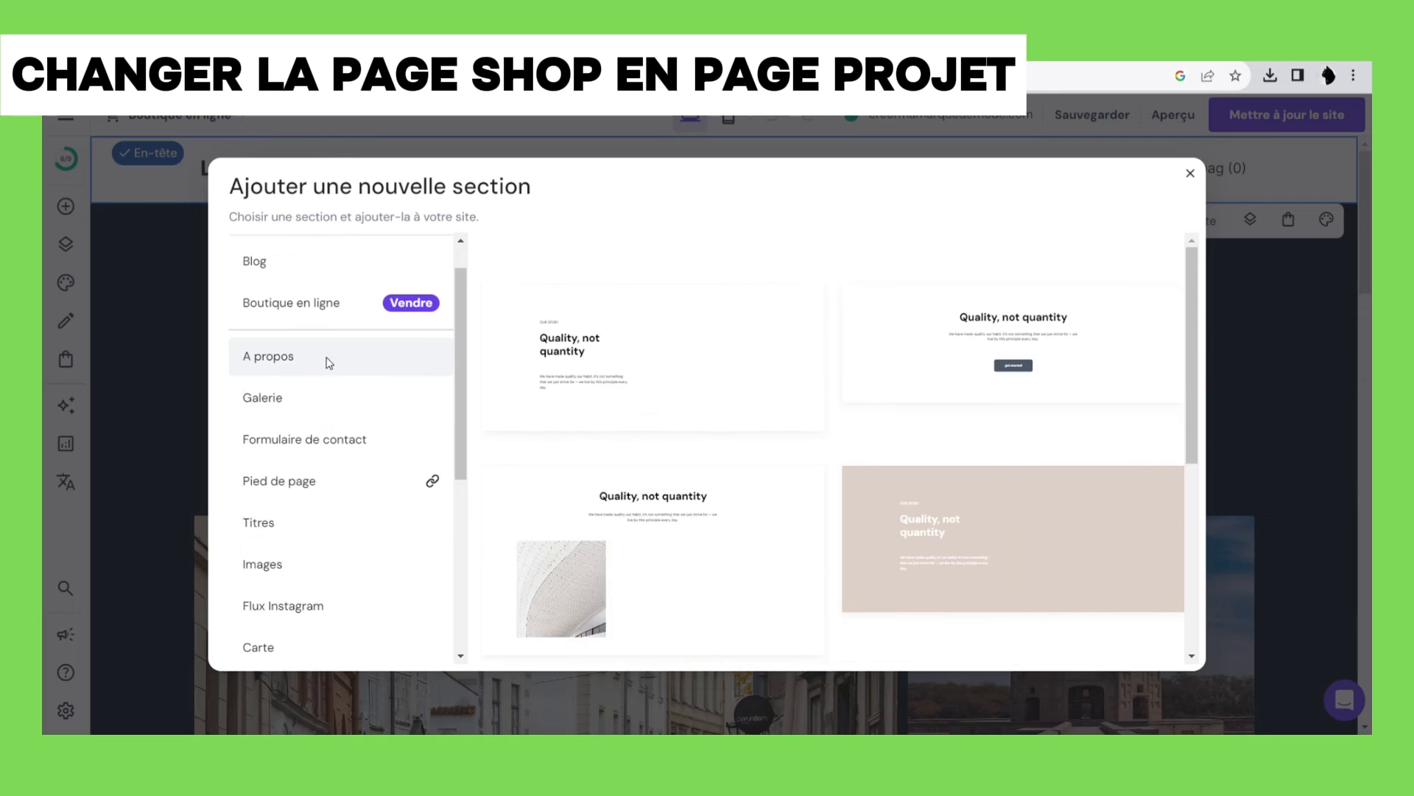
{"action": "left_click", "coordinate": [774, 368]}
{"action": "left_click", "coordinate": [1163, 175]}
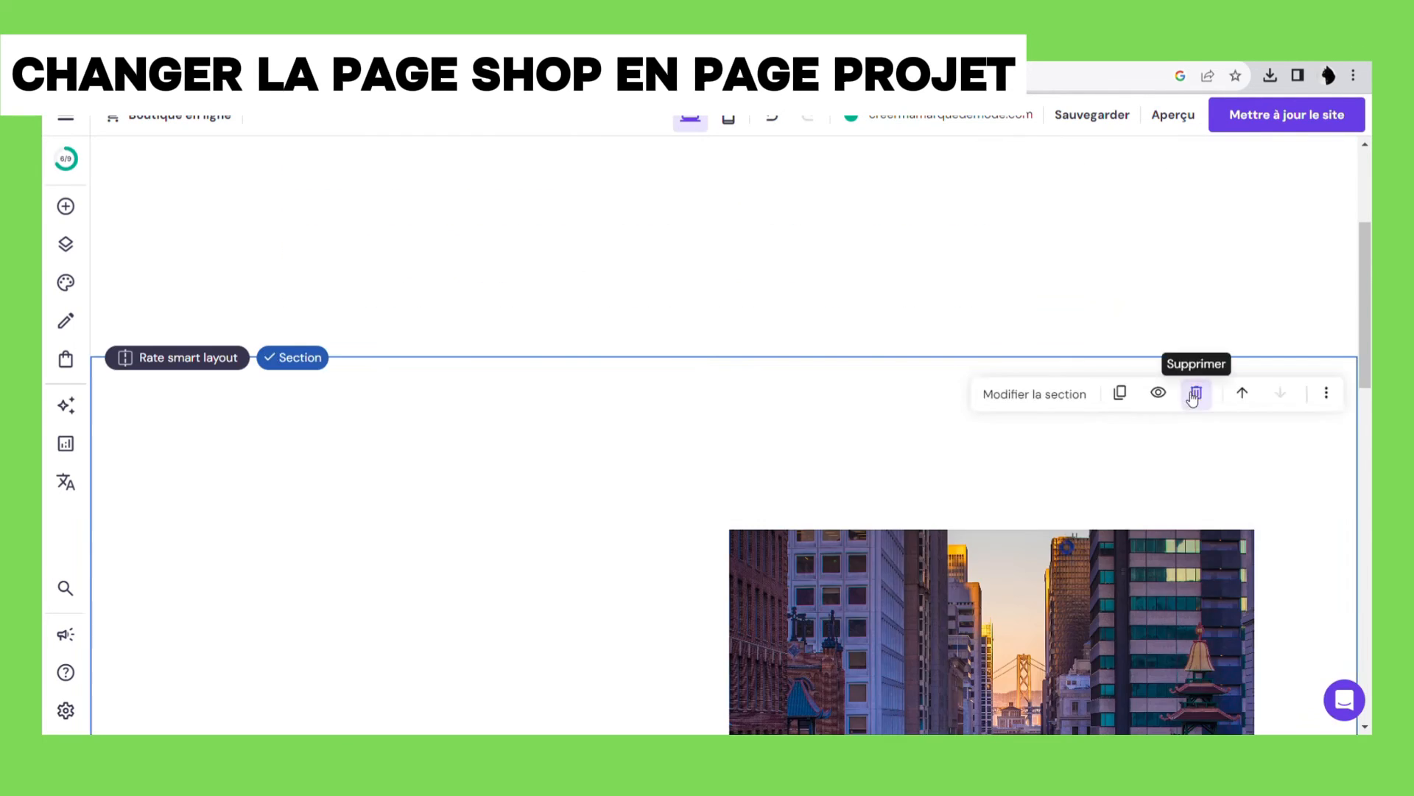
{"action": "left_click", "coordinate": [1194, 395]}
- Add an image beneath the new section's text and shrink it to a small photo aligned with the text's starting edge
{"action": "left_click", "coordinate": [66, 206]}
{"action": "left_click", "coordinate": [156, 468]}
{"action": "left_click_drag", "start_coordinate": [164, 460], "coordinate": [354, 464]}
{"action": "left_click_drag", "start_coordinate": [700, 688], "coordinate": [552, 594]}
- Replace the section heading with "28 SEPTEMBRE 2023"
{"action": "double_click", "coordinate": [592, 351]}
{"action": "left_click_drag", "start_coordinate": [593, 351], "coordinate": [994, 380]}
{"action": "double_click", "coordinate": [578, 355]}
{"action": "type", "text": "28 SEOTEMBRE 2023"}
- Replace the paragraph under the date with "Créer ma marque de mode a son propre site web parce qu'il vaut mieux fait que parfait !"
{"action": "scroll", "coordinate": [634, 383], "scroll_direction": "down", "scroll_amount": 3}
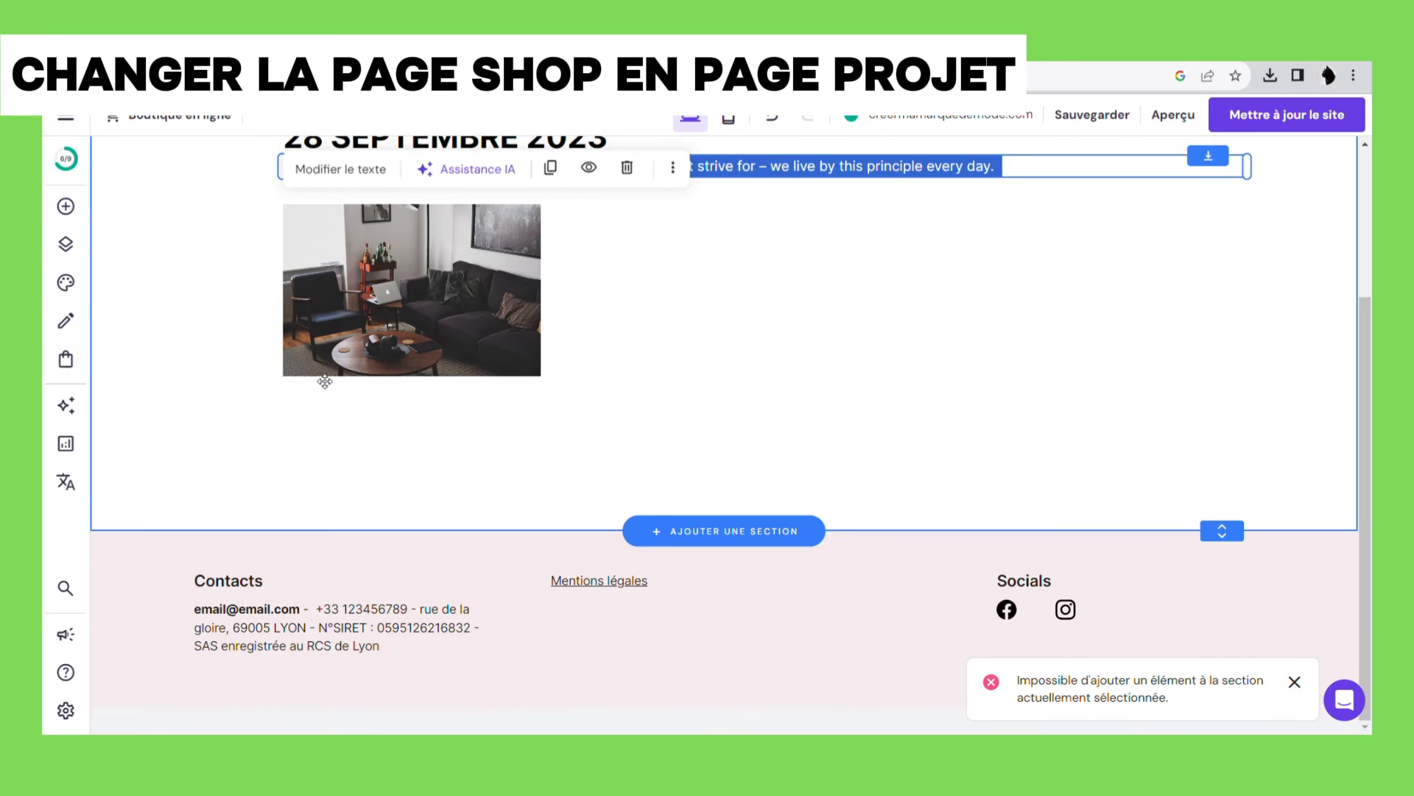
{"action": "scroll", "coordinate": [472, 174], "scroll_direction": "up", "scroll_amount": 3}
{"action": "left_click_drag", "start_coordinate": [998, 374], "coordinate": [408, 348]}
{"action": "type", "text": "W"}
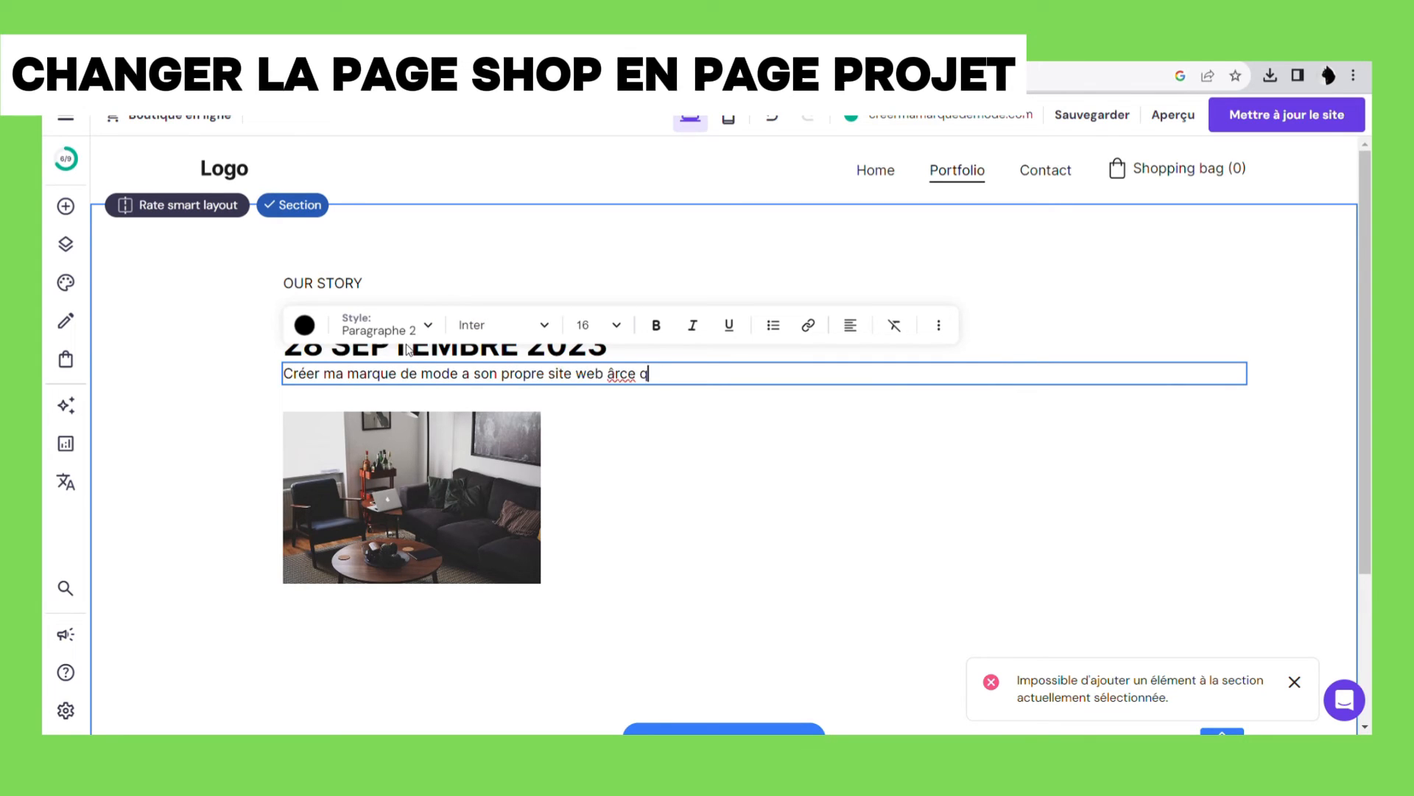
{"action": "type", "text": " !"}
- Duplicate the paragraph under the date and place the copy beside the photo
{"action": "left_click", "coordinate": [306, 457]}
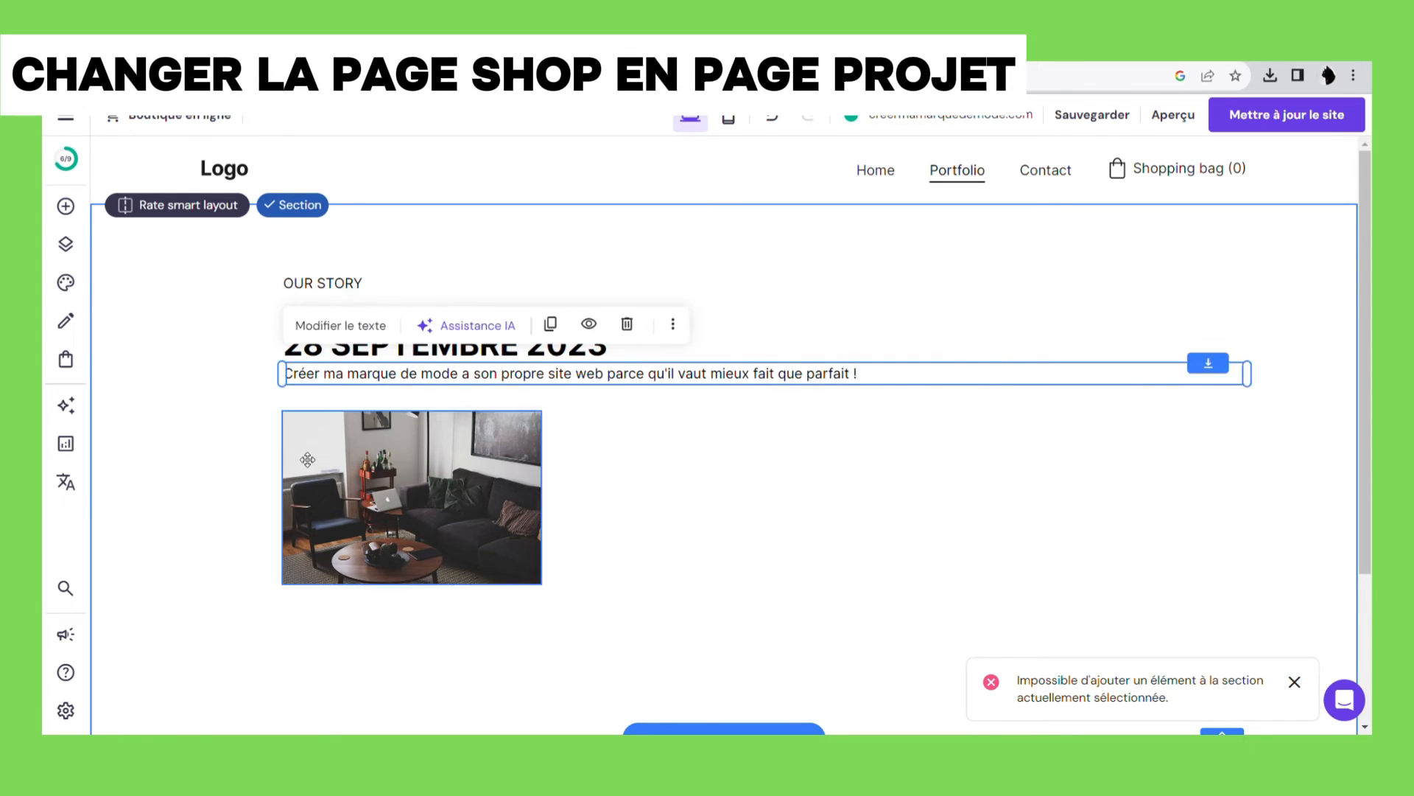
{"action": "left_click", "coordinate": [550, 324]}
{"action": "left_click_drag", "start_coordinate": [818, 387], "coordinate": [960, 463]}
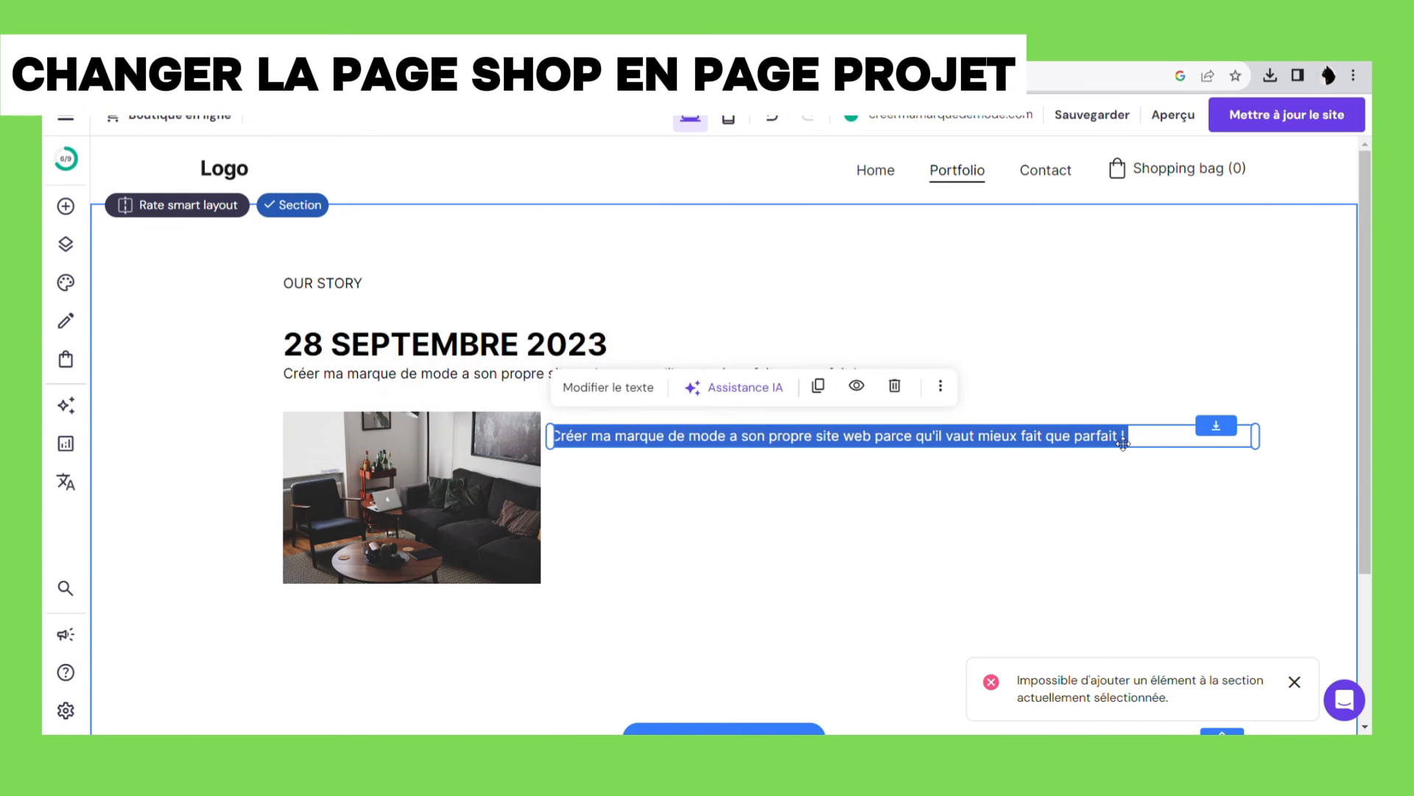
{"action": "left_click", "coordinate": [1188, 458]}
{"action": "left_click_drag", "start_coordinate": [252, 317], "coordinate": [690, 543]}
{"action": "scroll", "coordinate": [690, 543], "scroll_direction": "down", "scroll_amount": 3}
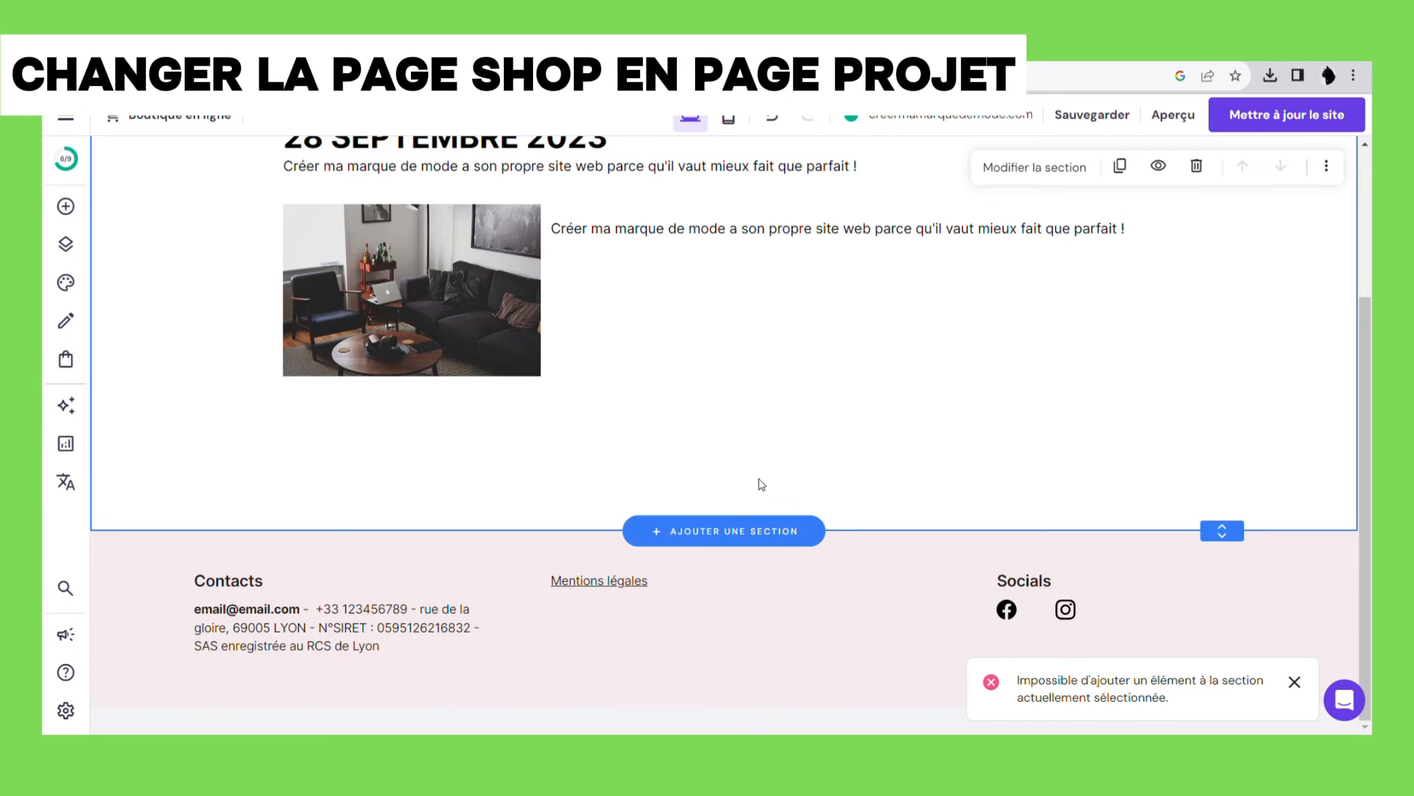
{"action": "key", "text": "ctrl+v"}
{"action": "scroll", "coordinate": [822, 477], "scroll_direction": "down", "scroll_amount": 2}
{"action": "scroll", "coordinate": [822, 478], "scroll_direction": "up", "scroll_amount": 5}
{"action": "left_click_drag", "start_coordinate": [267, 325], "coordinate": [1172, 545]}
{"action": "left_click", "coordinate": [1119, 166]}
{"action": "scroll", "coordinate": [1124, 247], "scroll_direction": "down", "scroll_amount": 12}
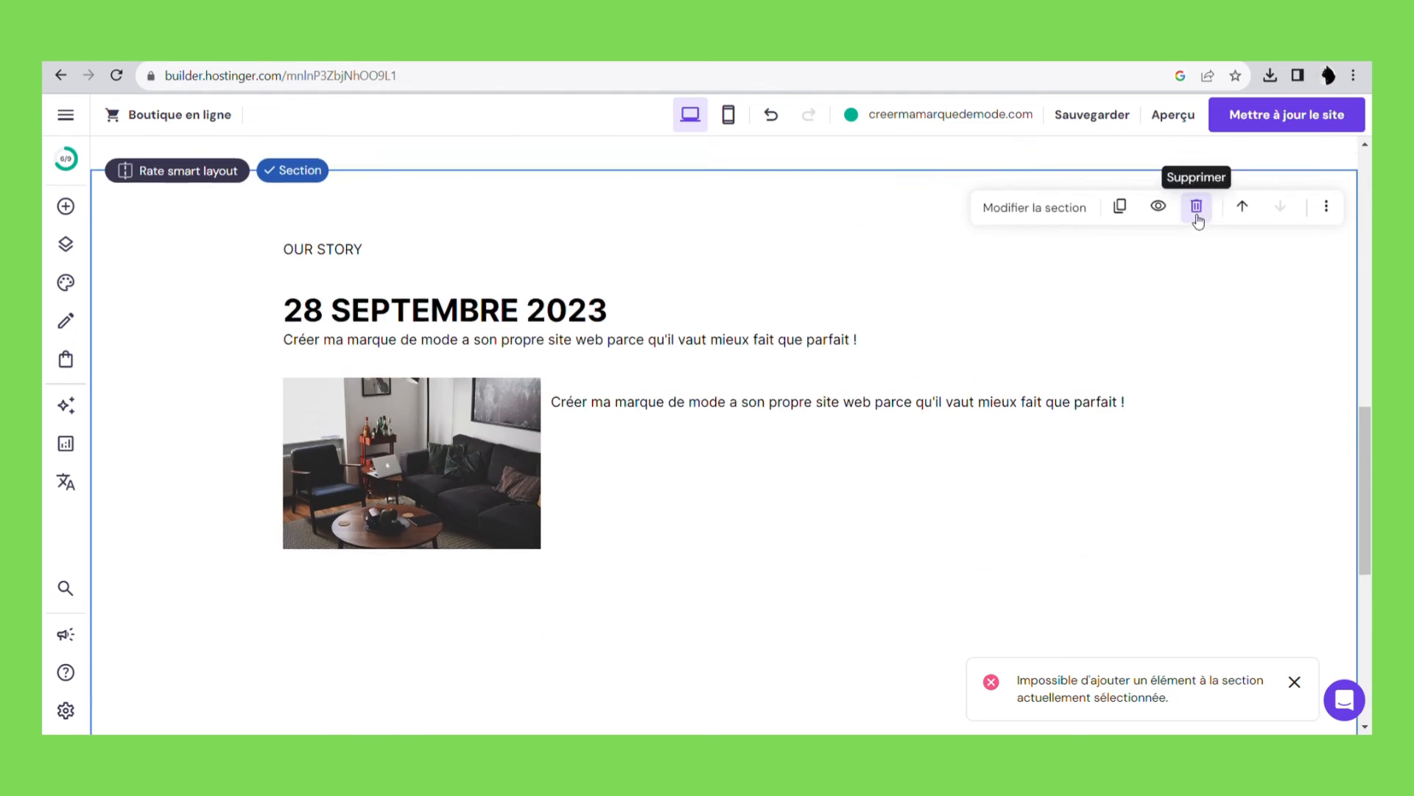
{"action": "left_click", "coordinate": [1197, 219]}
- Duplicate the section's photo and place the copy directly below the original, leaving room for another date heading
{"action": "scroll", "coordinate": [1179, 236], "scroll_direction": "up", "scroll_amount": 5}
{"action": "left_click", "coordinate": [367, 151]}
{"action": "left_click", "coordinate": [479, 294]}
{"action": "scroll", "coordinate": [478, 463], "scroll_direction": "up", "scroll_amount": 2}
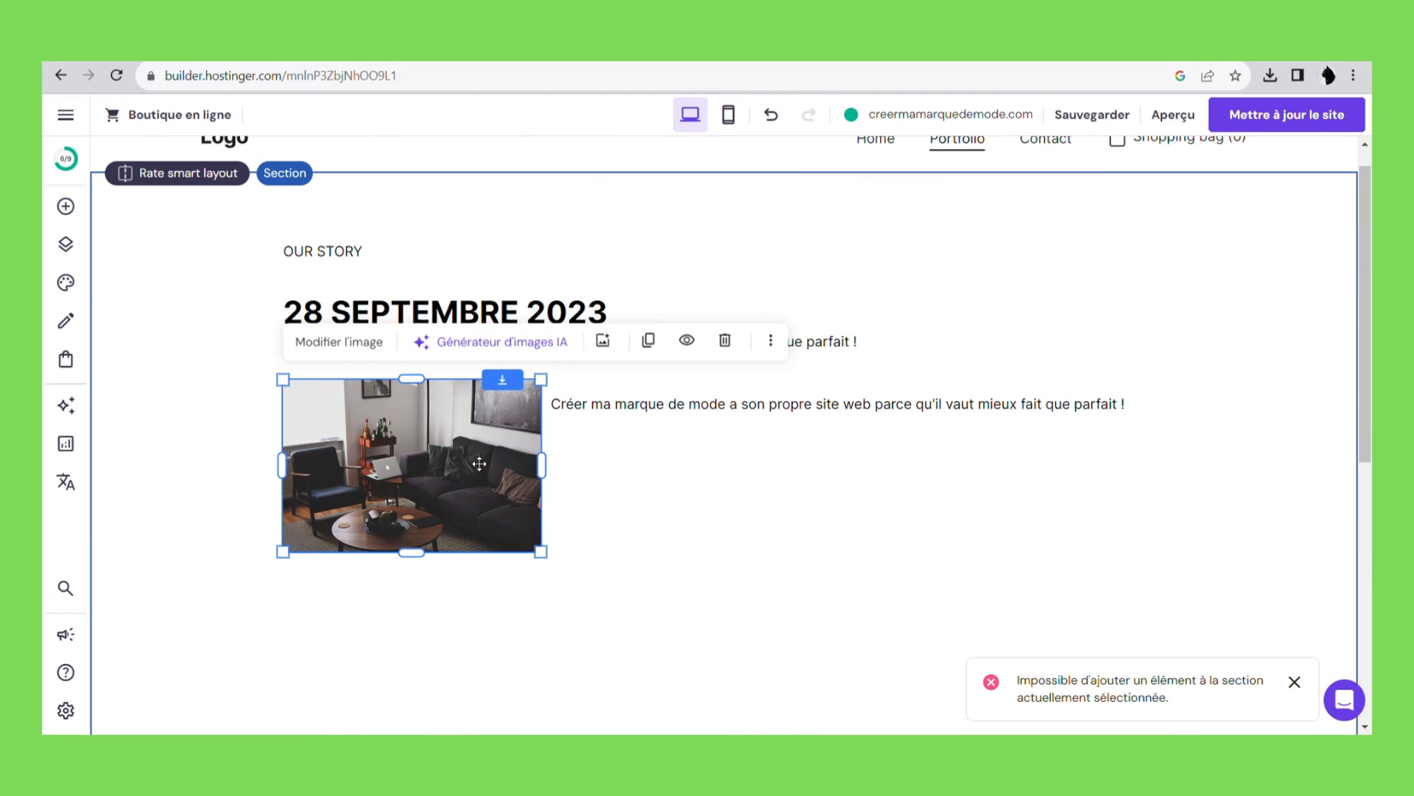
{"action": "left_click", "coordinate": [649, 341]}
{"action": "scroll", "coordinate": [457, 368], "scroll_direction": "down", "scroll_amount": 3}
{"action": "left_click_drag", "start_coordinate": [452, 295], "coordinate": [460, 589]}
- Duplicate the "28 SEPTEMBRE 2023" heading and place the copy just above the lower photo
{"action": "scroll", "coordinate": [594, 524], "scroll_direction": "up", "scroll_amount": 4}
{"action": "left_click", "coordinate": [527, 344]}
{"action": "left_click", "coordinate": [558, 292]}
{"action": "left_click_drag", "start_coordinate": [464, 356], "coordinate": [465, 551]}
{"action": "left_click", "coordinate": [767, 477]}
- Rename the Portfolio page in the site navigation as "Le projet" and save the page settings
{"action": "scroll", "coordinate": [959, 484], "scroll_direction": "up", "scroll_amount": 2}
{"action": "left_click", "coordinate": [958, 170]}
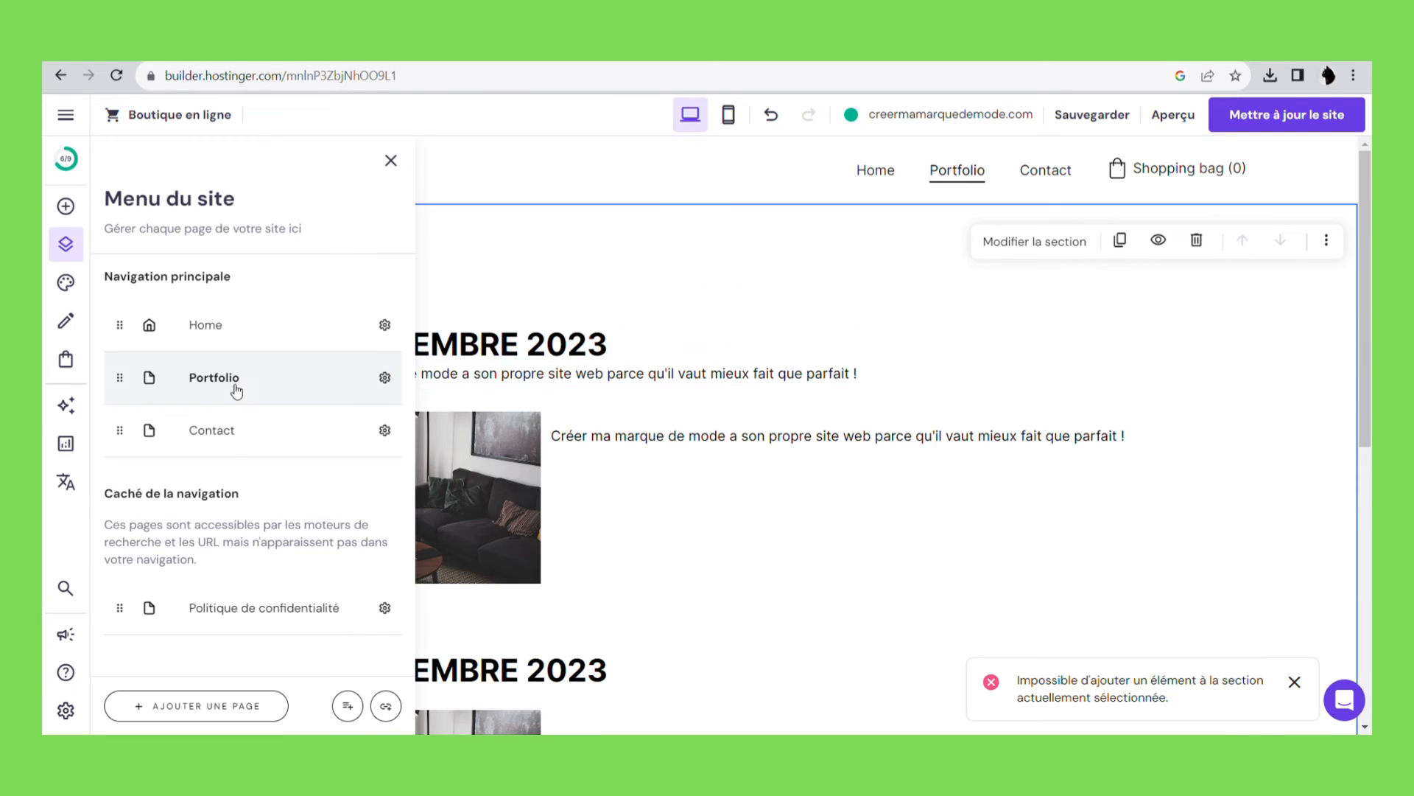
{"action": "left_click", "coordinate": [384, 378]}
{"action": "left_click", "coordinate": [478, 420]}
{"action": "key", "text": "ctrl+a"}
{"action": "key", "text": "BackSpace"}
{"action": "type", "text": "Le projet"}
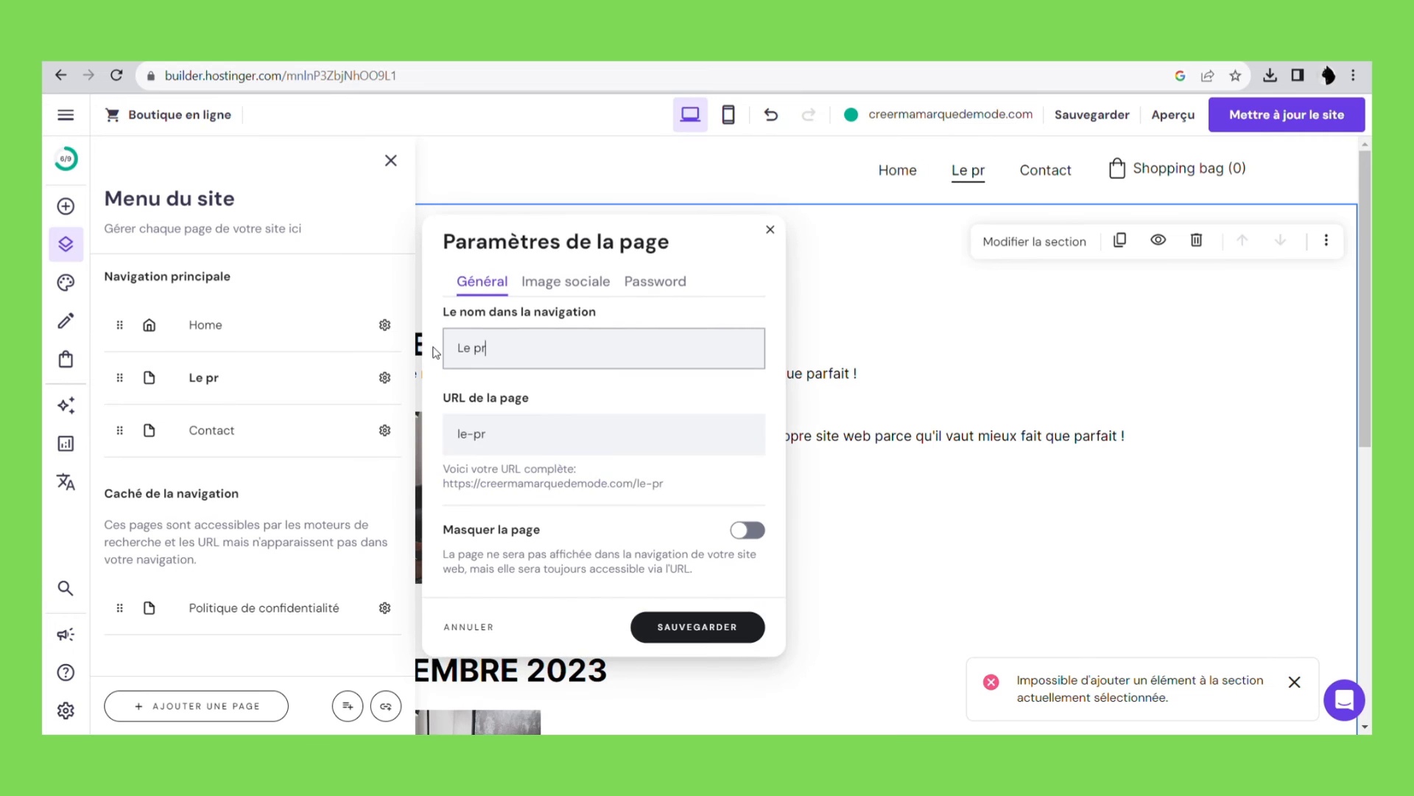
{"action": "left_click", "coordinate": [693, 627]}
- Remove the shopping bag from the site header
{"action": "left_click", "coordinate": [1202, 174]}
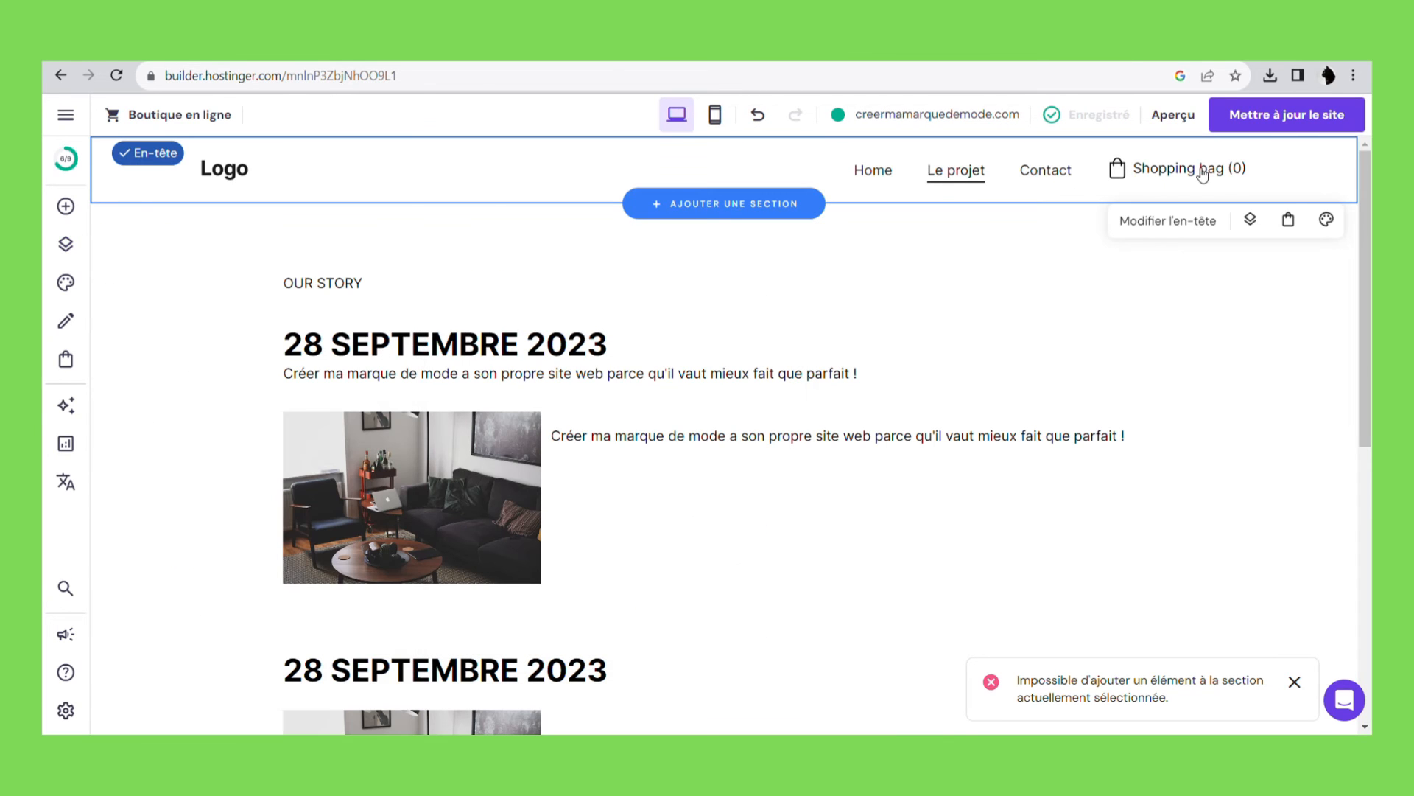
{"action": "left_click", "coordinate": [1182, 229]}
{"action": "left_click", "coordinate": [1238, 222]}
{"action": "left_click", "coordinate": [1307, 275]}
{"action": "left_click", "coordinate": [1089, 221]}
- Review the content of the Home, Le projet and Contact pages from their banners down to the footer
{"action": "left_click", "coordinate": [933, 269]}
{"action": "left_click", "coordinate": [1052, 169]}
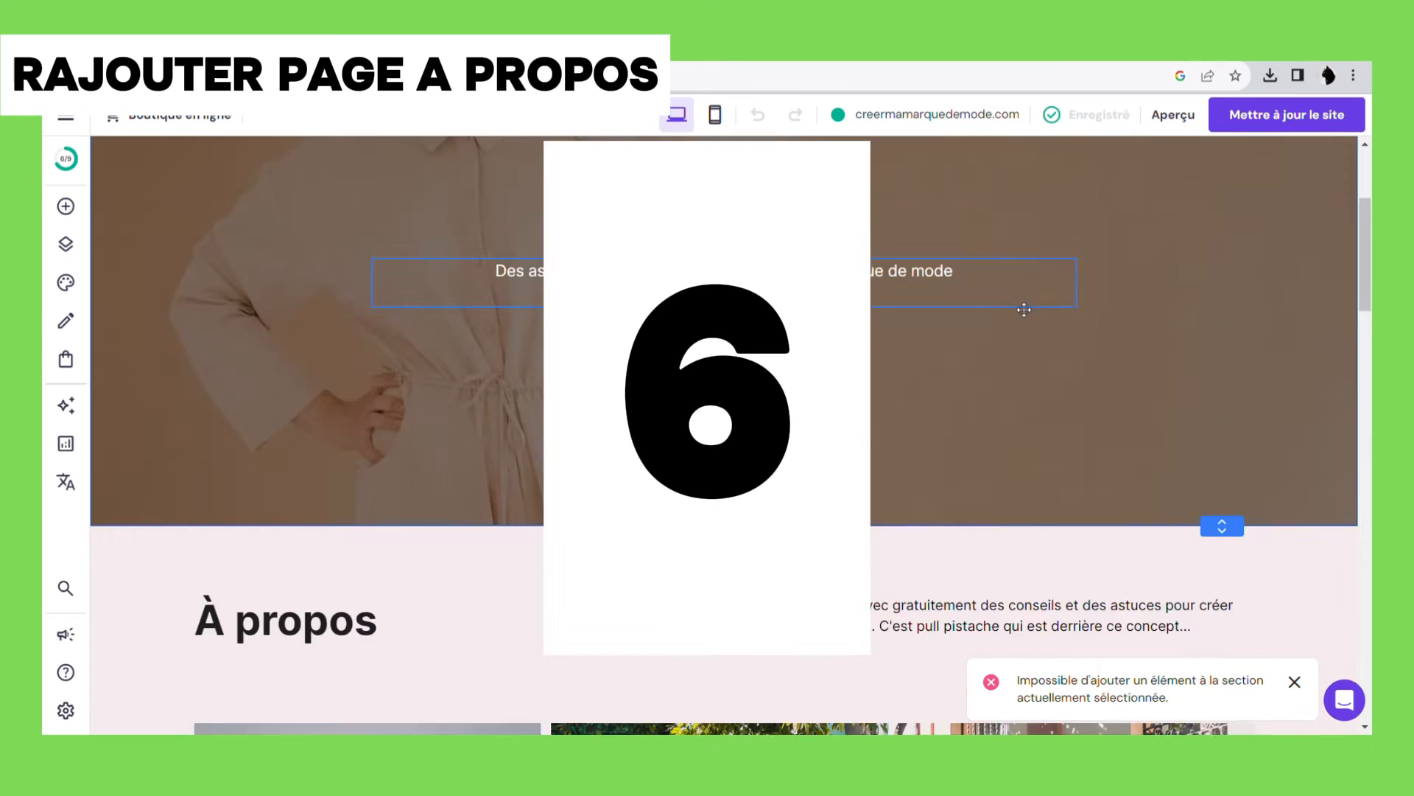
{"action": "scroll", "coordinate": [1031, 306], "scroll_direction": "down", "scroll_amount": 15}
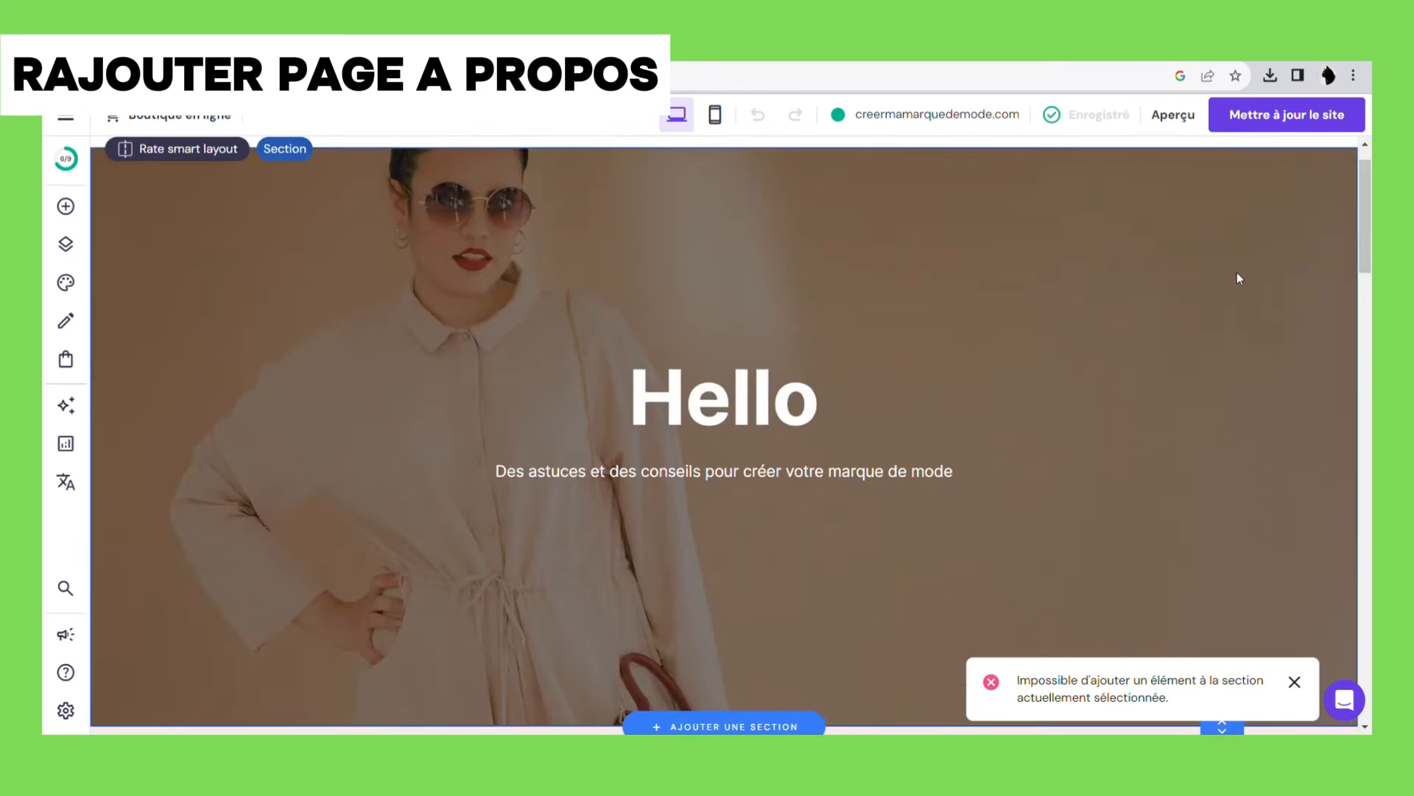
{"action": "scroll", "coordinate": [1238, 278], "scroll_direction": "down", "scroll_amount": 12}
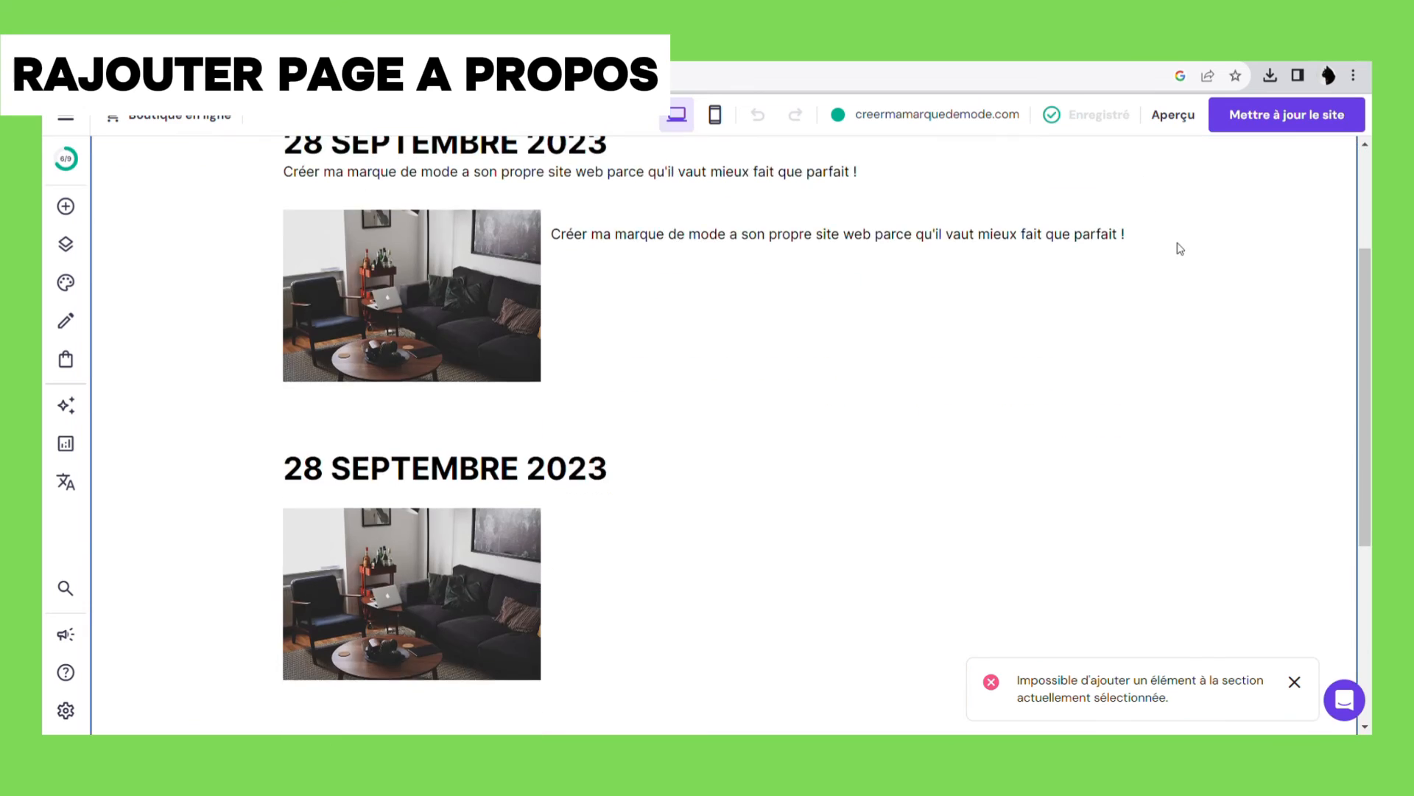
{"action": "scroll", "coordinate": [1247, 284], "scroll_direction": "up", "scroll_amount": 3}
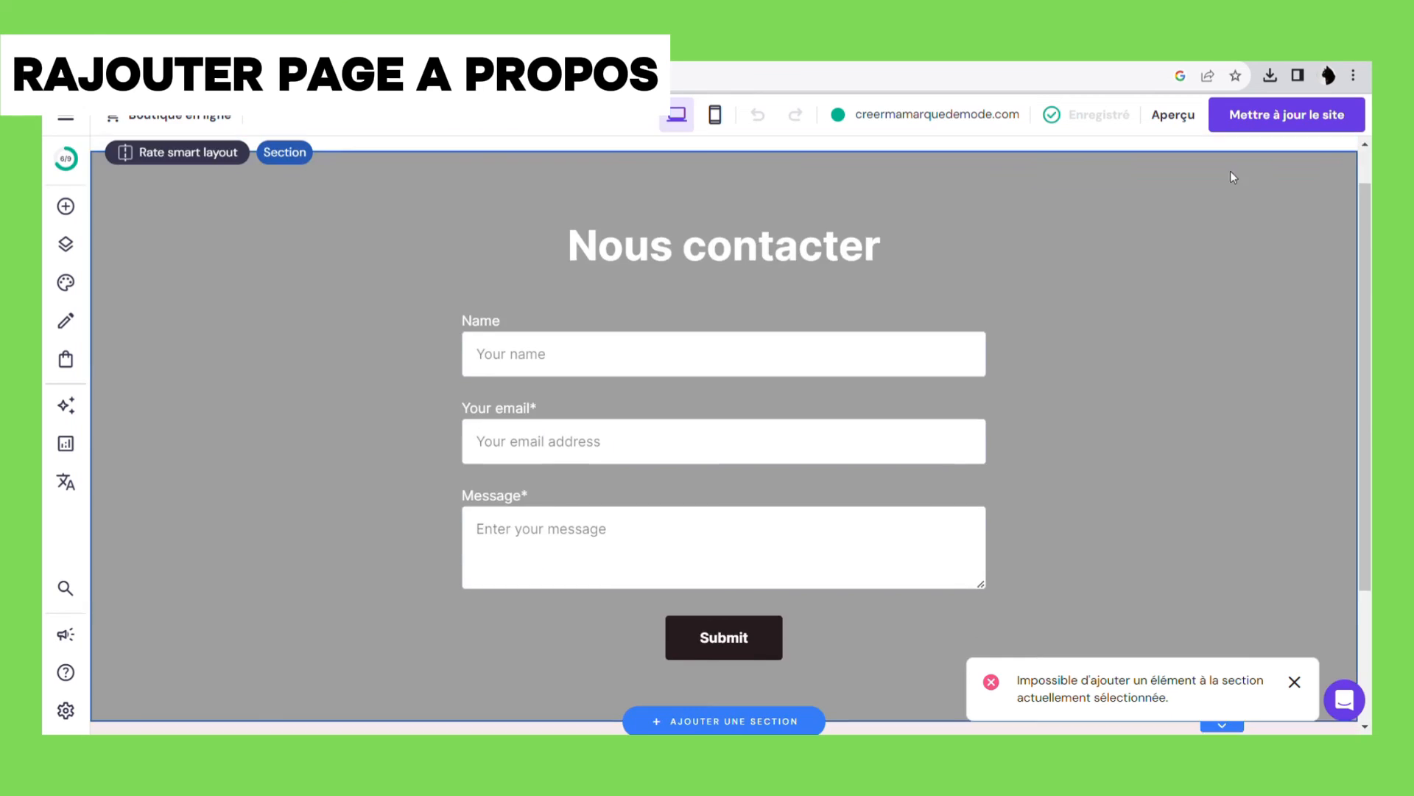
{"action": "scroll", "coordinate": [1175, 330], "scroll_direction": "down", "scroll_amount": 3}
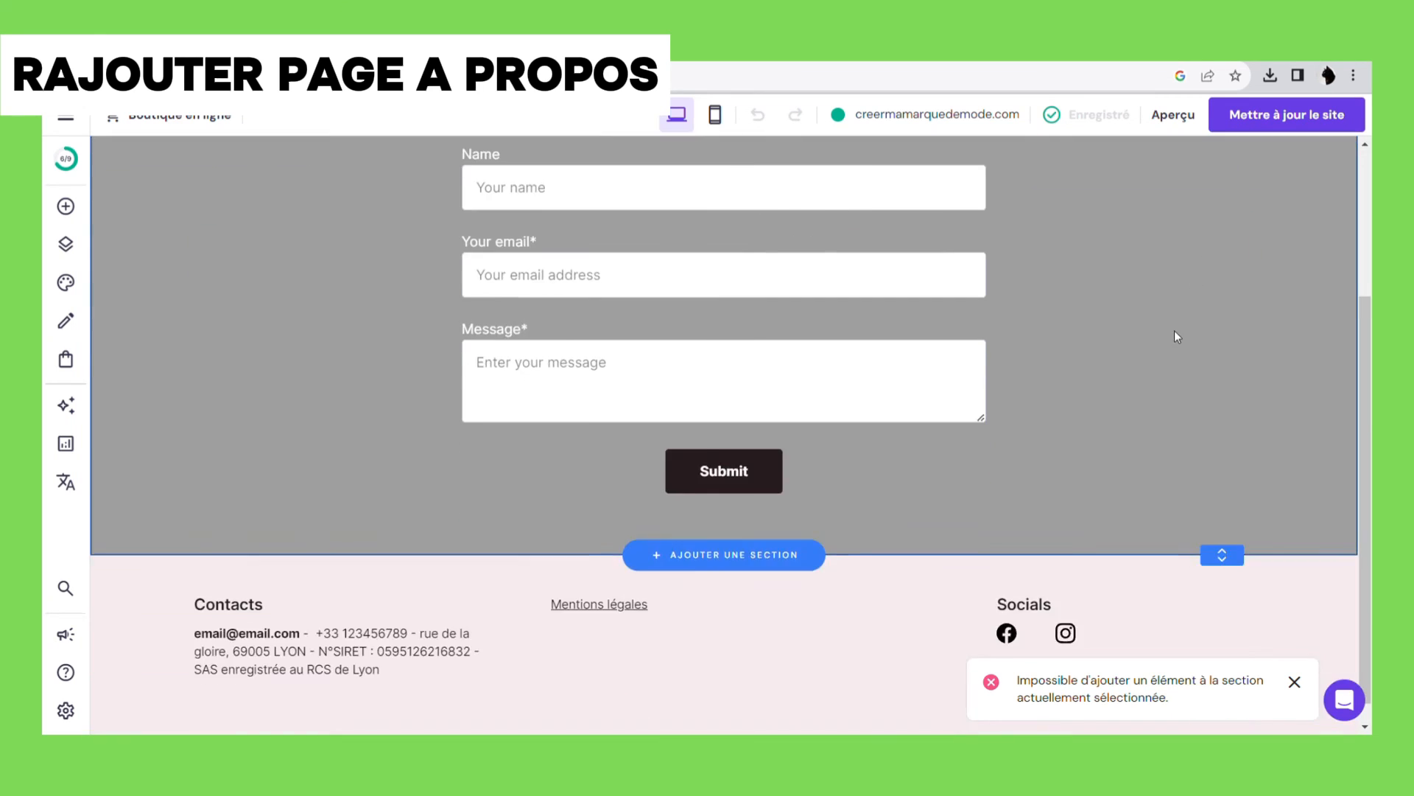
{"action": "scroll", "coordinate": [1174, 331], "scroll_direction": "up", "scroll_amount": 4}
- Add an "A propos" page to the site using the "Get to know us" template with the "Our mission" and "Our vision" columns
{"action": "left_click", "coordinate": [65, 207]}
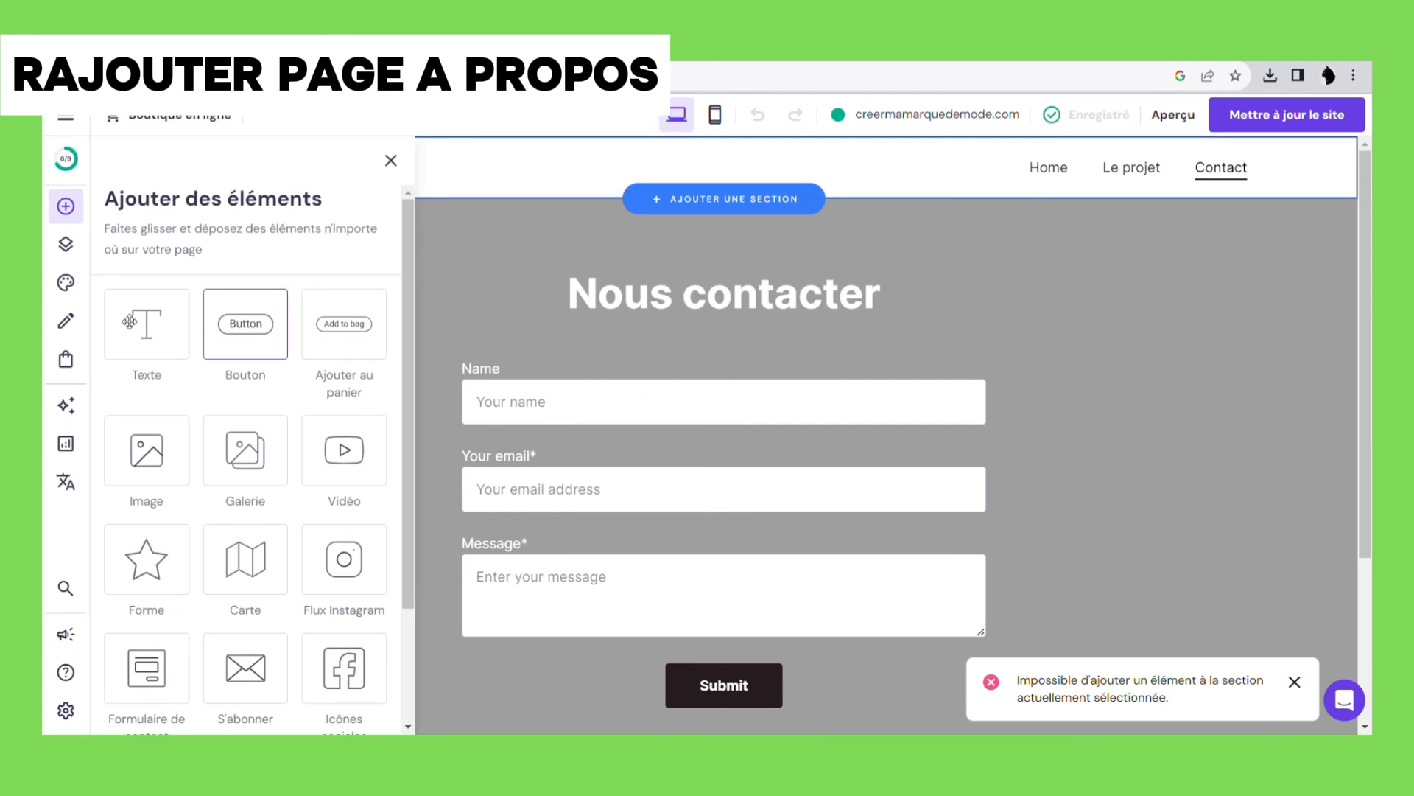
{"action": "left_click", "coordinate": [66, 243]}
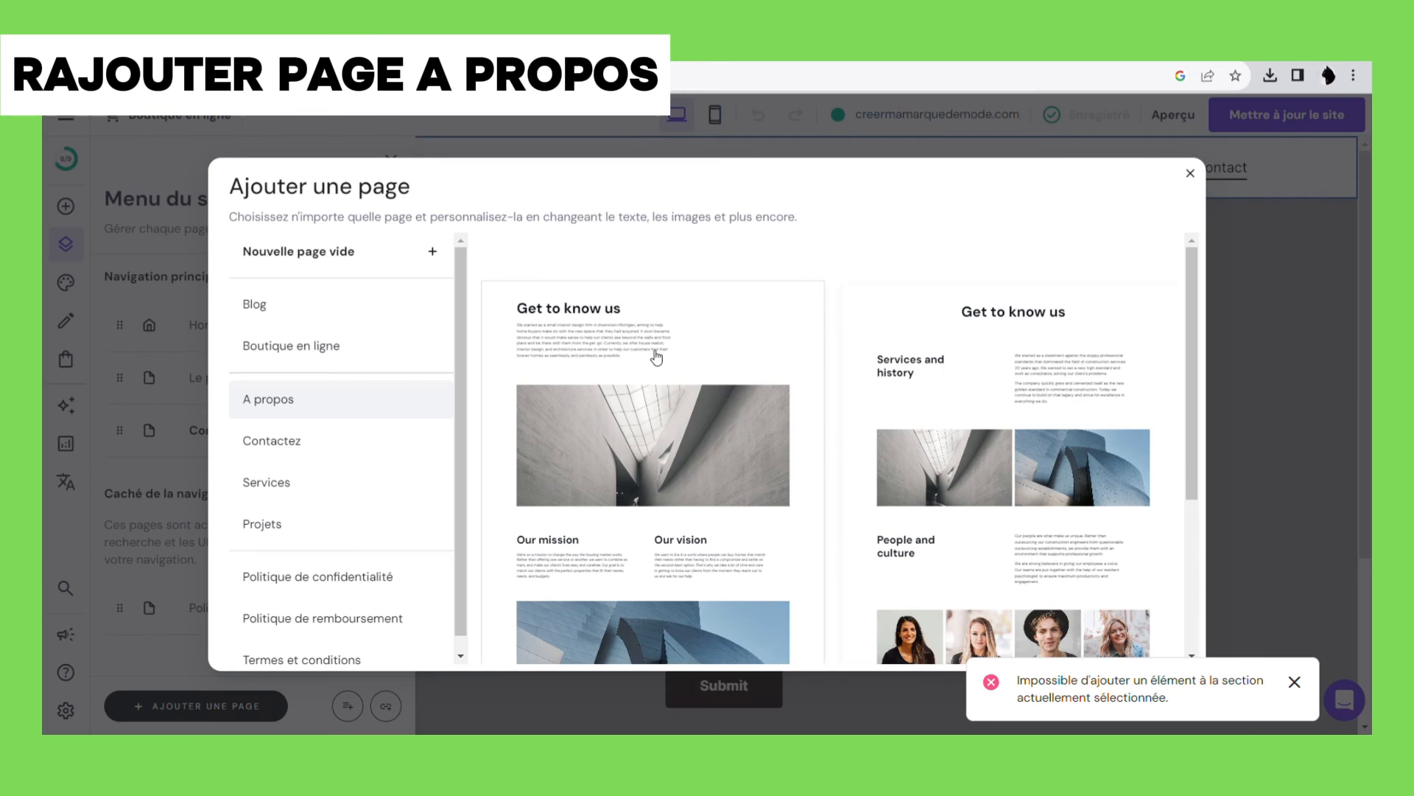
{"action": "left_click", "coordinate": [618, 346]}
{"action": "left_click", "coordinate": [700, 639]}
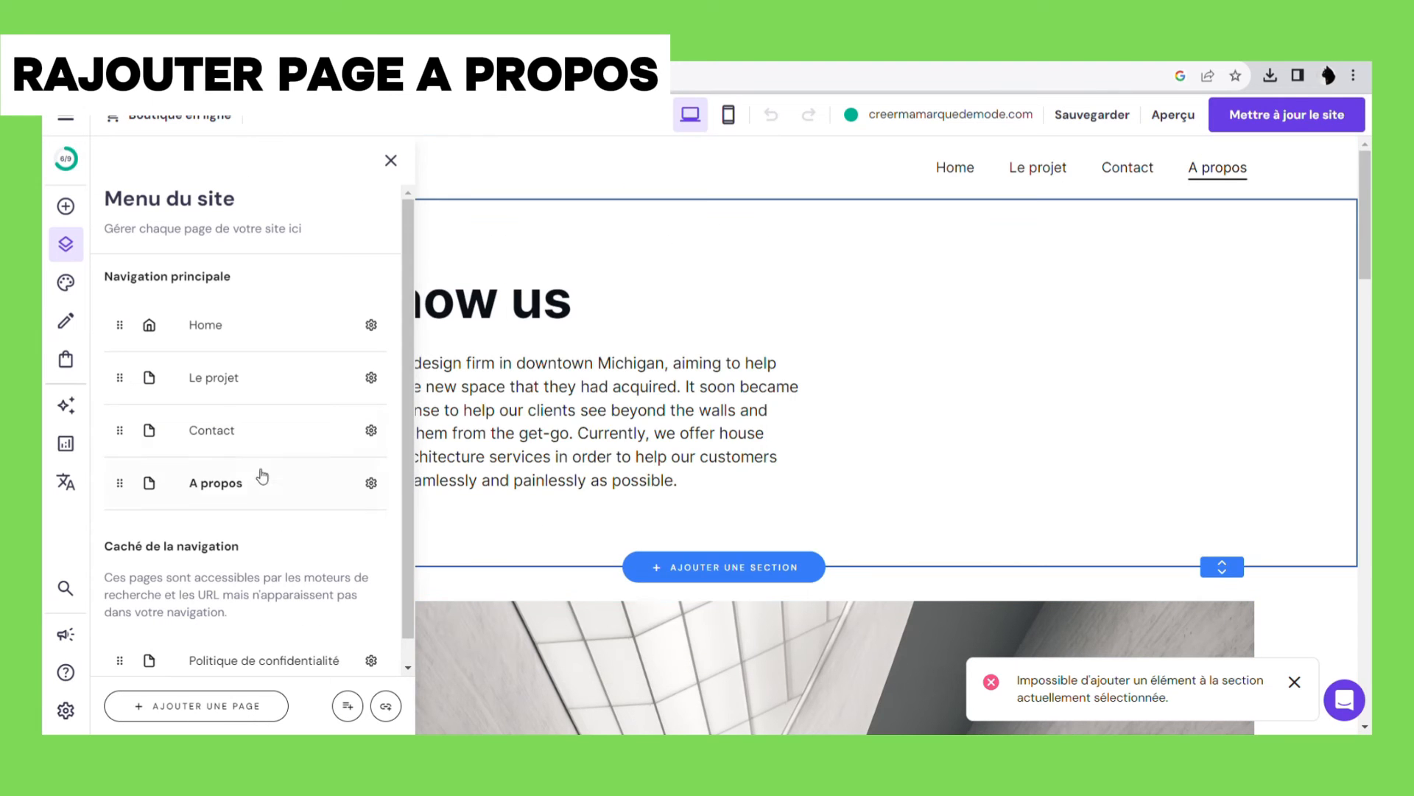
- Replace the "Get to know us" heading on the new page with "A propos"
{"action": "double_click", "coordinate": [536, 405]}
{"action": "mouse_move", "coordinate": [574, 303]}
{"action": "left_mouse_down"}
{"action": "mouse_move", "coordinate": [170, 297]}
{"action": "mouse_move", "coordinate": [568, 305]}
{"action": "left_mouse_up"}
{"action": "double_click", "coordinate": [312, 296]}
{"action": "type", "text": "A propos"}
- Replace the template paragraph under the "A propos" heading with "Qui se cache derrière la marque Créer sa marque de mode."
{"action": "double_click", "coordinate": [566, 391]}
{"action": "left_click_drag", "start_coordinate": [681, 485], "coordinate": [200, 352]}
{"action": "type", "text": "Qui se cache de"}
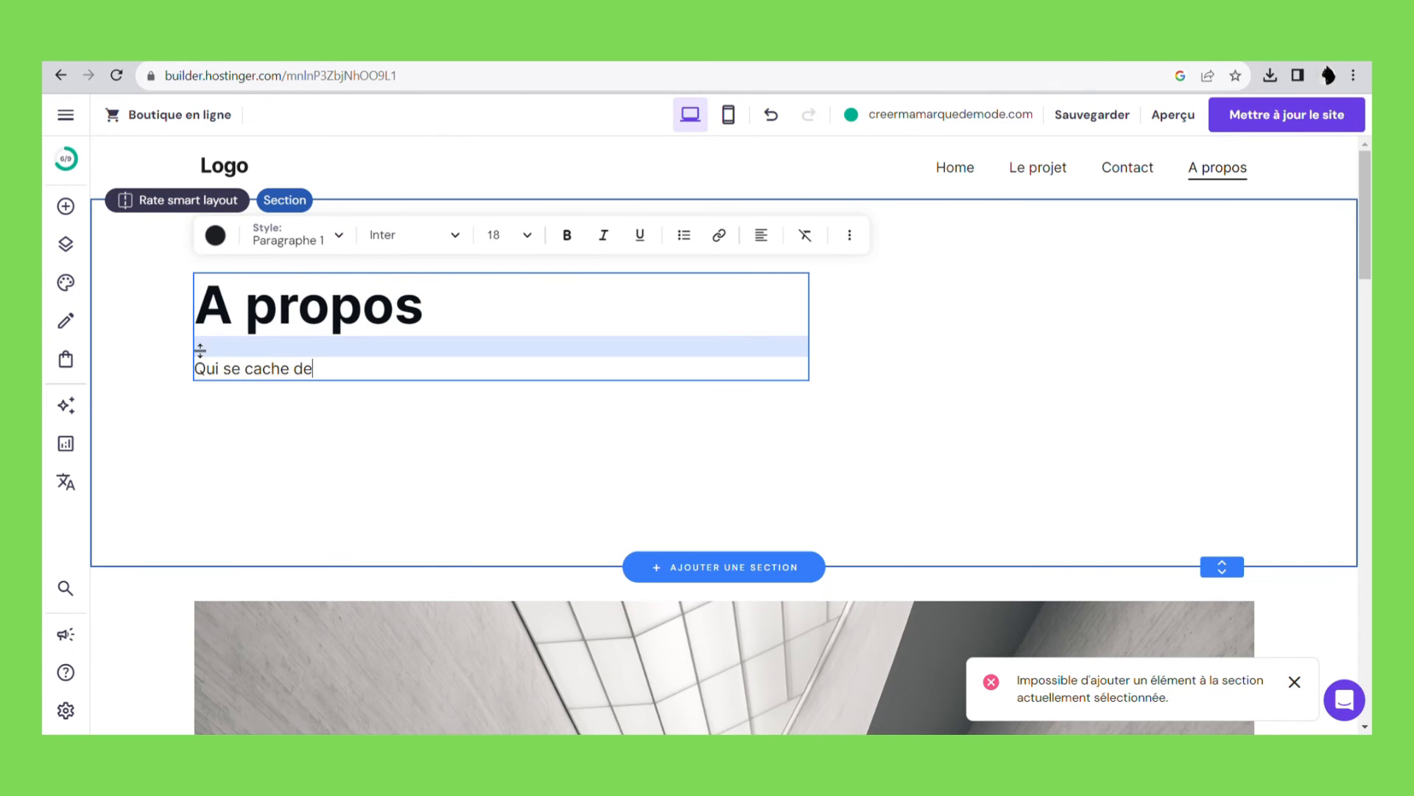
{"action": "type", "text": "rrière la marque Créer sa marque de mode. n2E"}
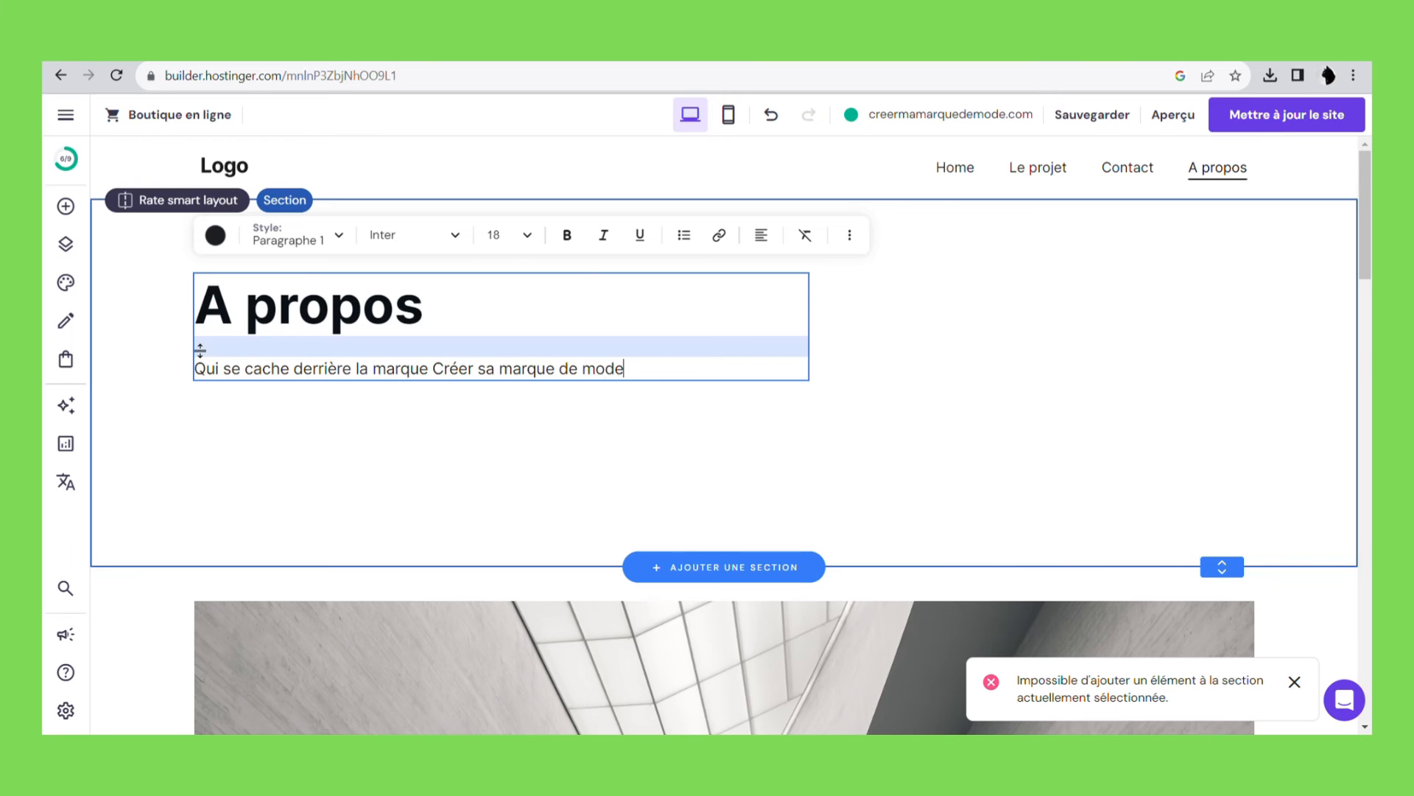
{"action": "key", "text": "BackSpace"}
- Continue the paragraph with "Née le zdjnemojvmenvmenv, PULL PISTACHE adore et a décidé de car elle a trouvé qu'il y a"
{"action": "type", "text": "Née le zdjnemojvmenvmenv,  PULL PISTACHE adore et a décidé de car elle a trouvé qu'il y a be"}
{"action": "key", "text": "Escape"}
{"action": "left_click", "coordinate": [354, 457]}
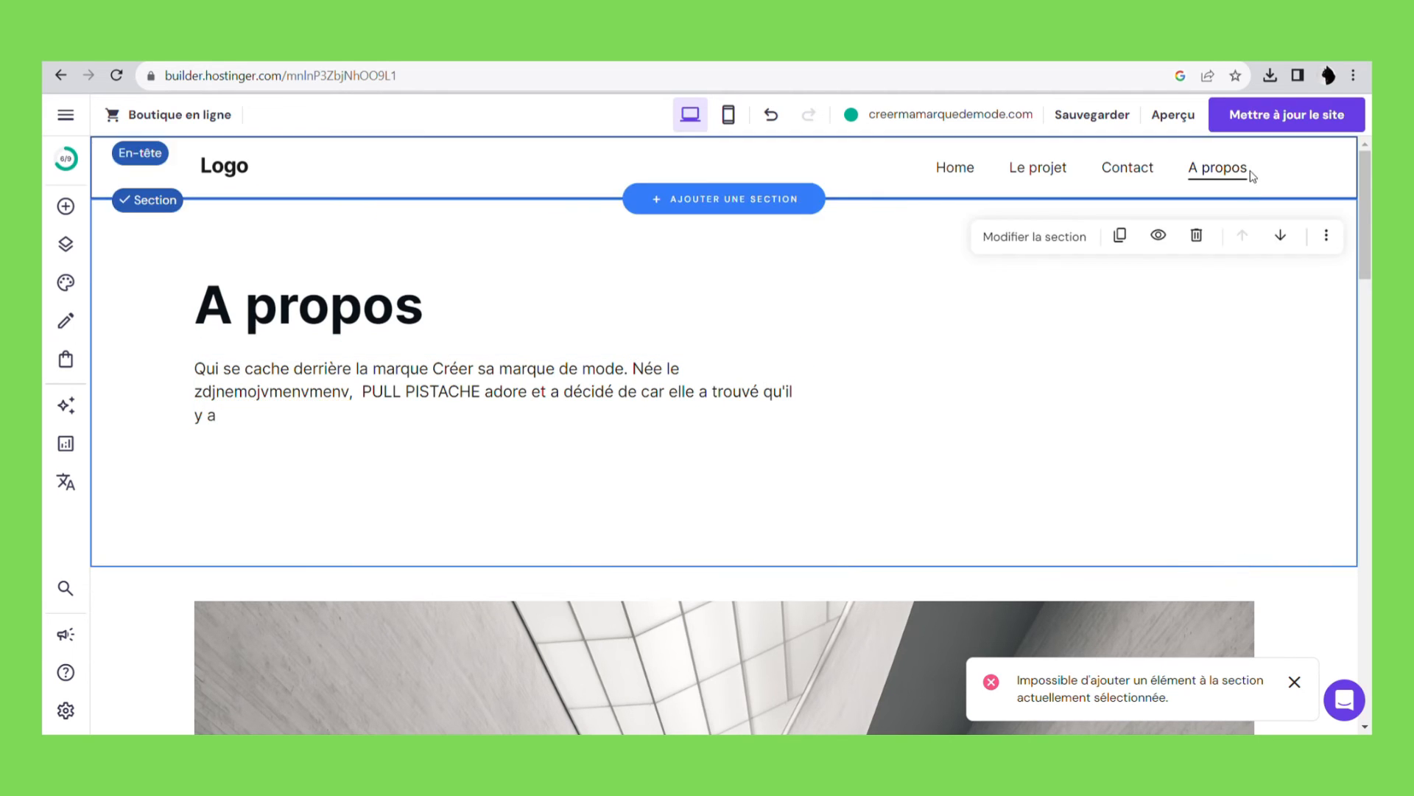